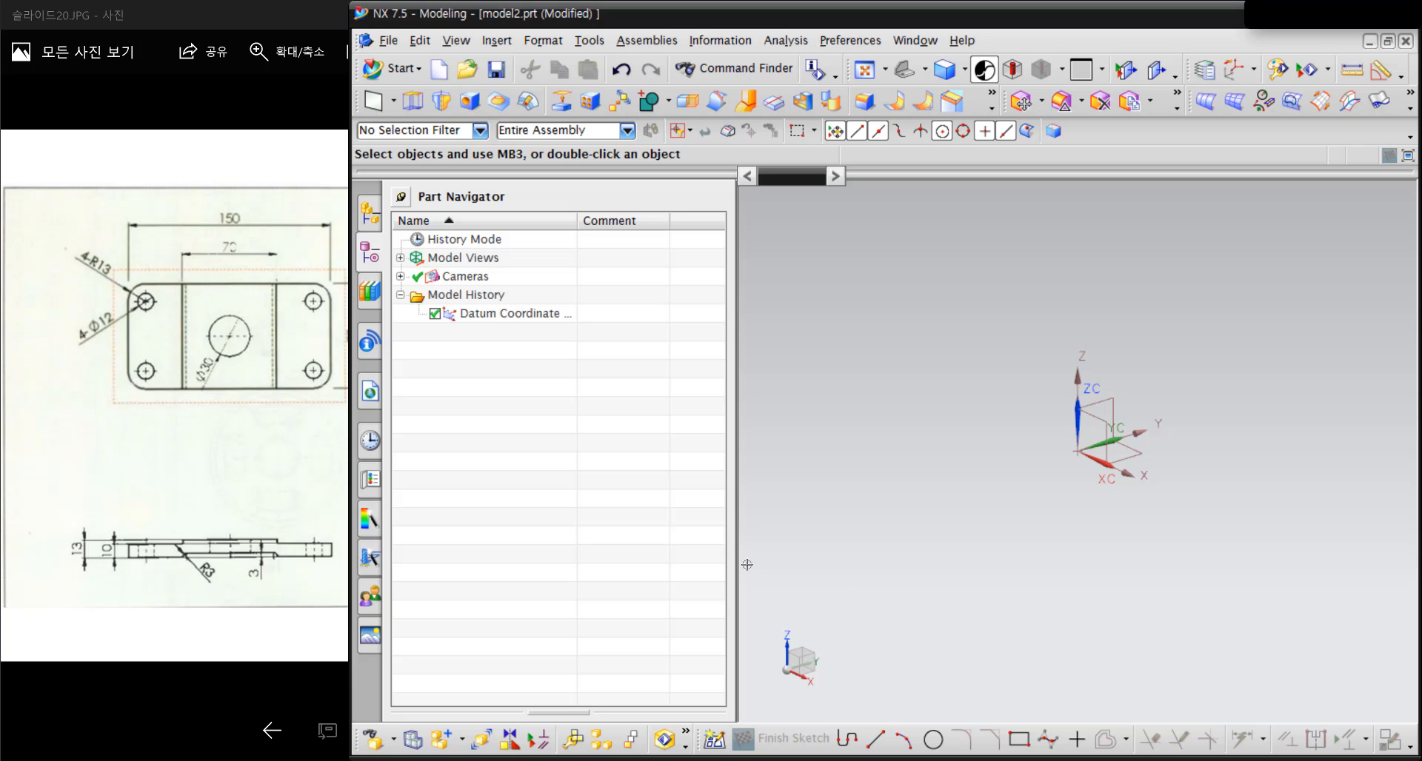
Narrow the Part Navigator and start a sketch in the task environment on the XY datum plane
{"action": "left_click_drag", "start_coordinate": [733, 565], "coordinate": [604, 565]}
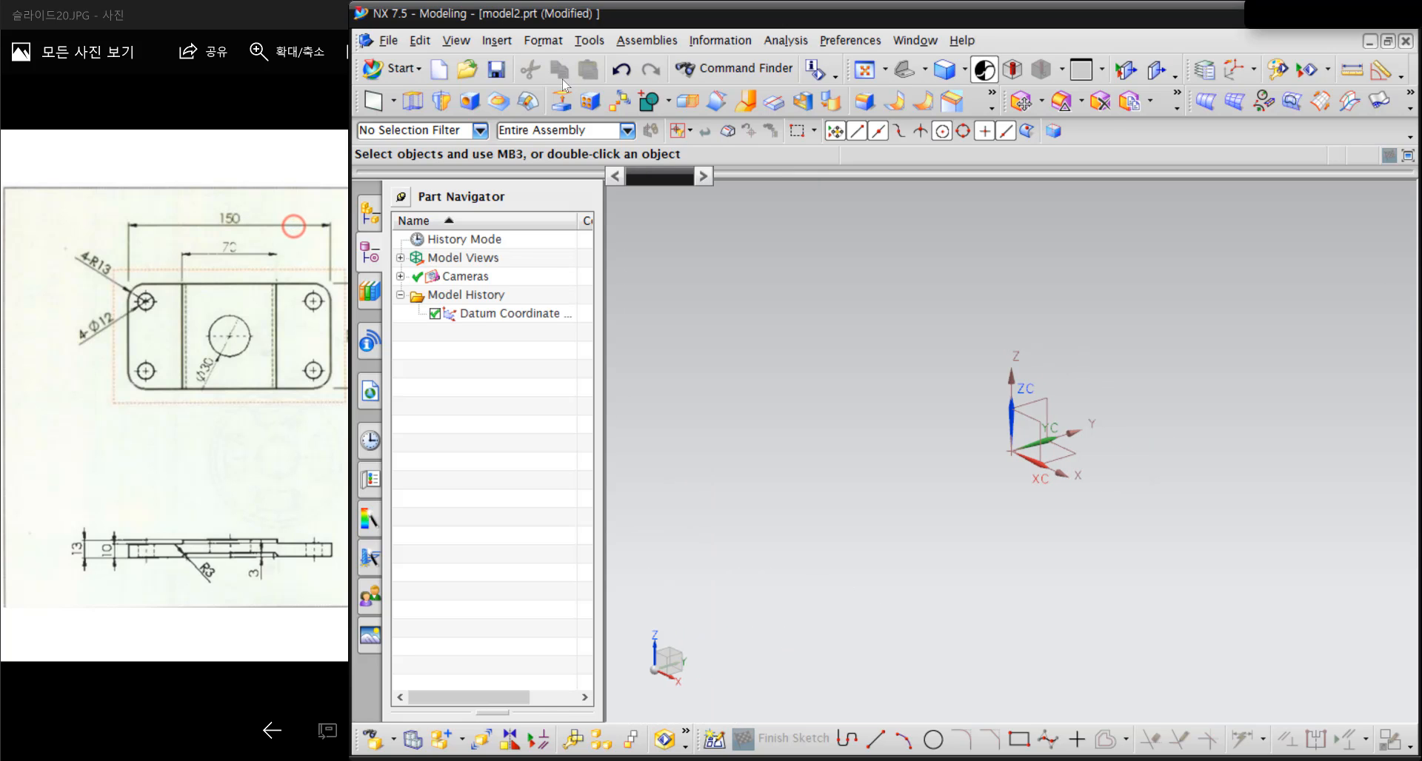
{"action": "left_click", "coordinate": [496, 40]}
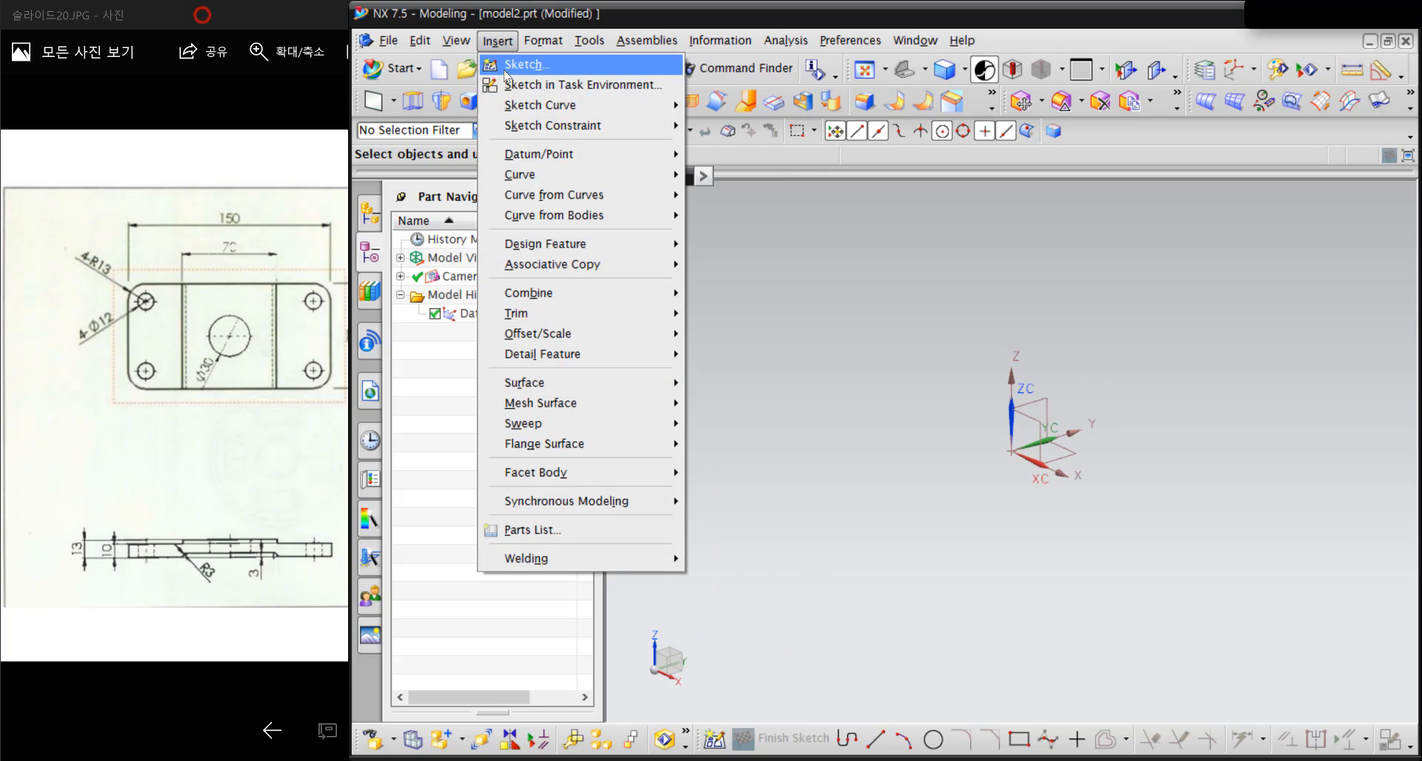
{"action": "left_click", "coordinate": [527, 83]}
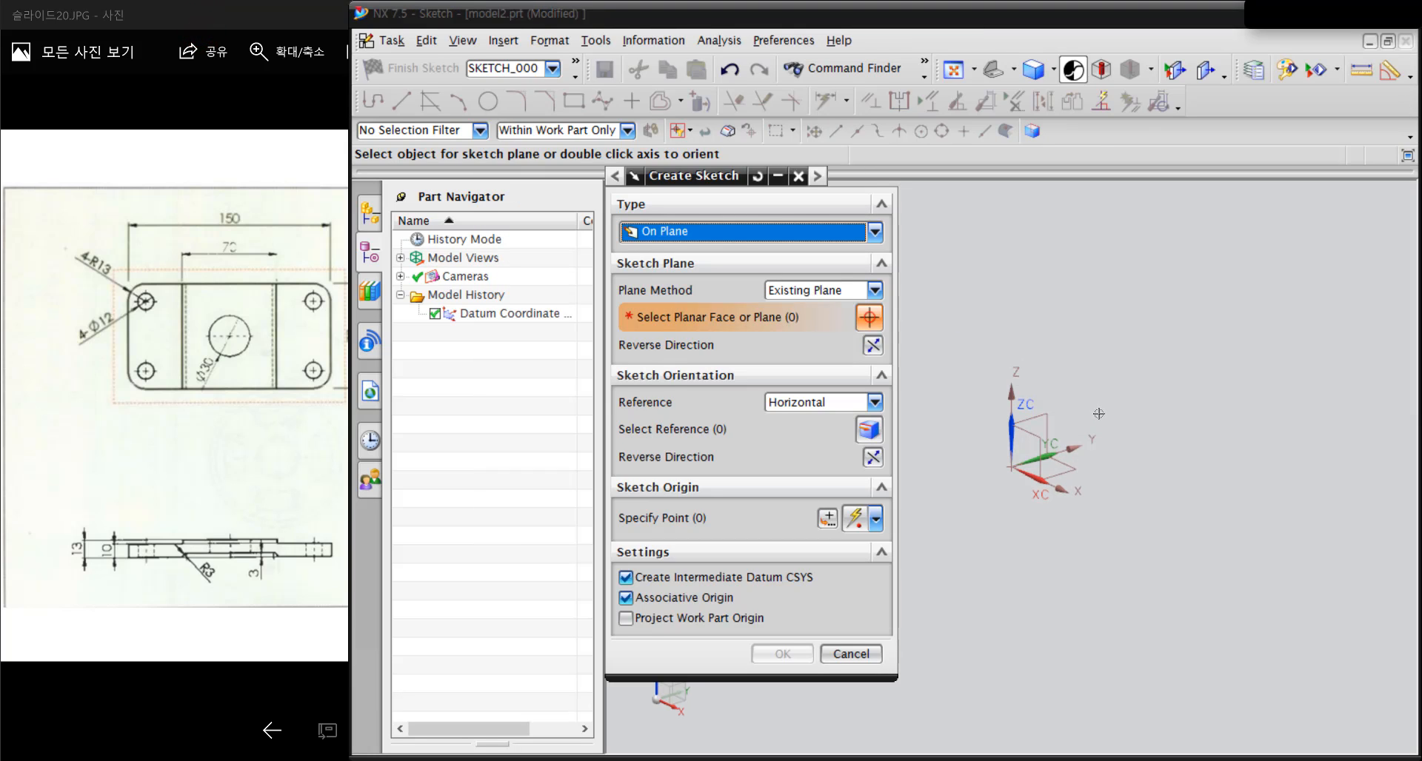
{"action": "left_click", "coordinate": [1079, 471]}
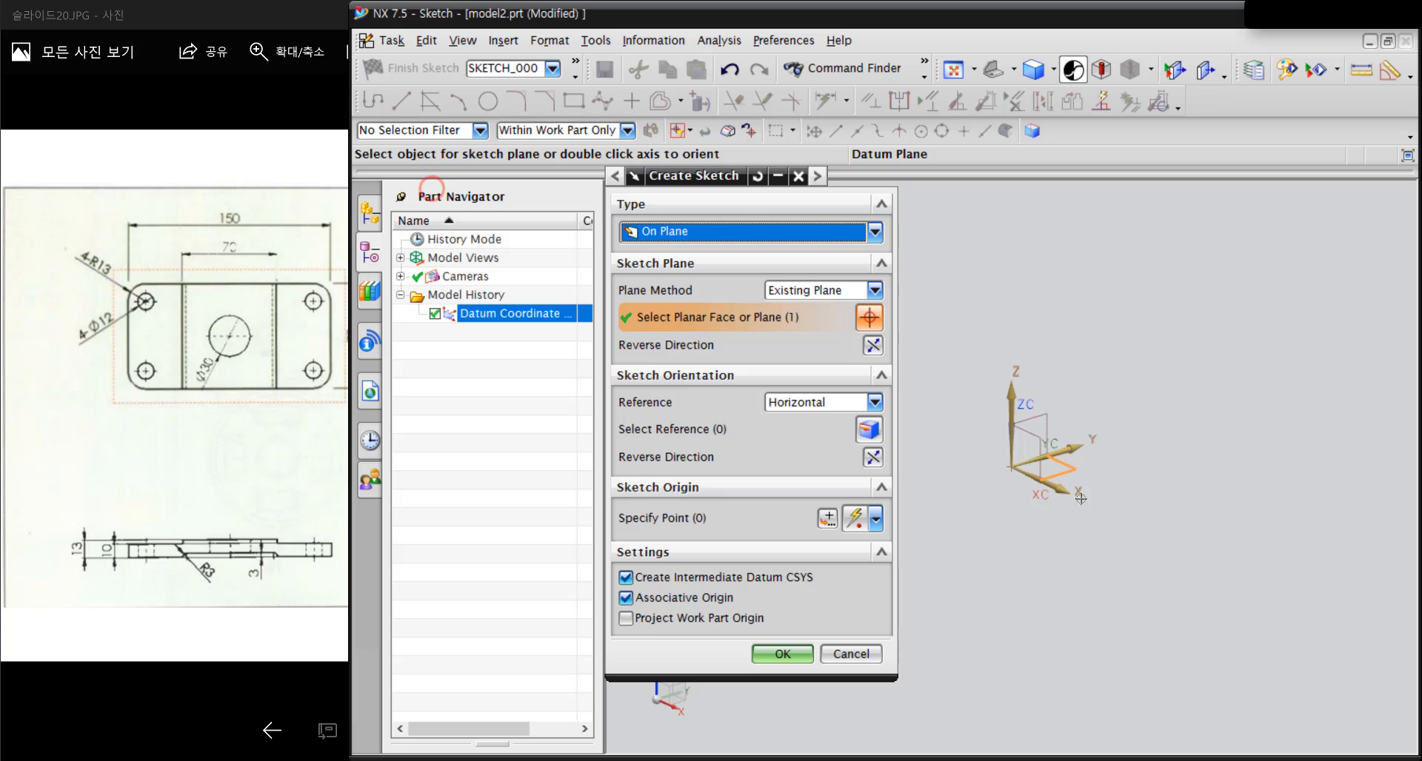
{"action": "middle_click", "coordinate": [1090, 607]}
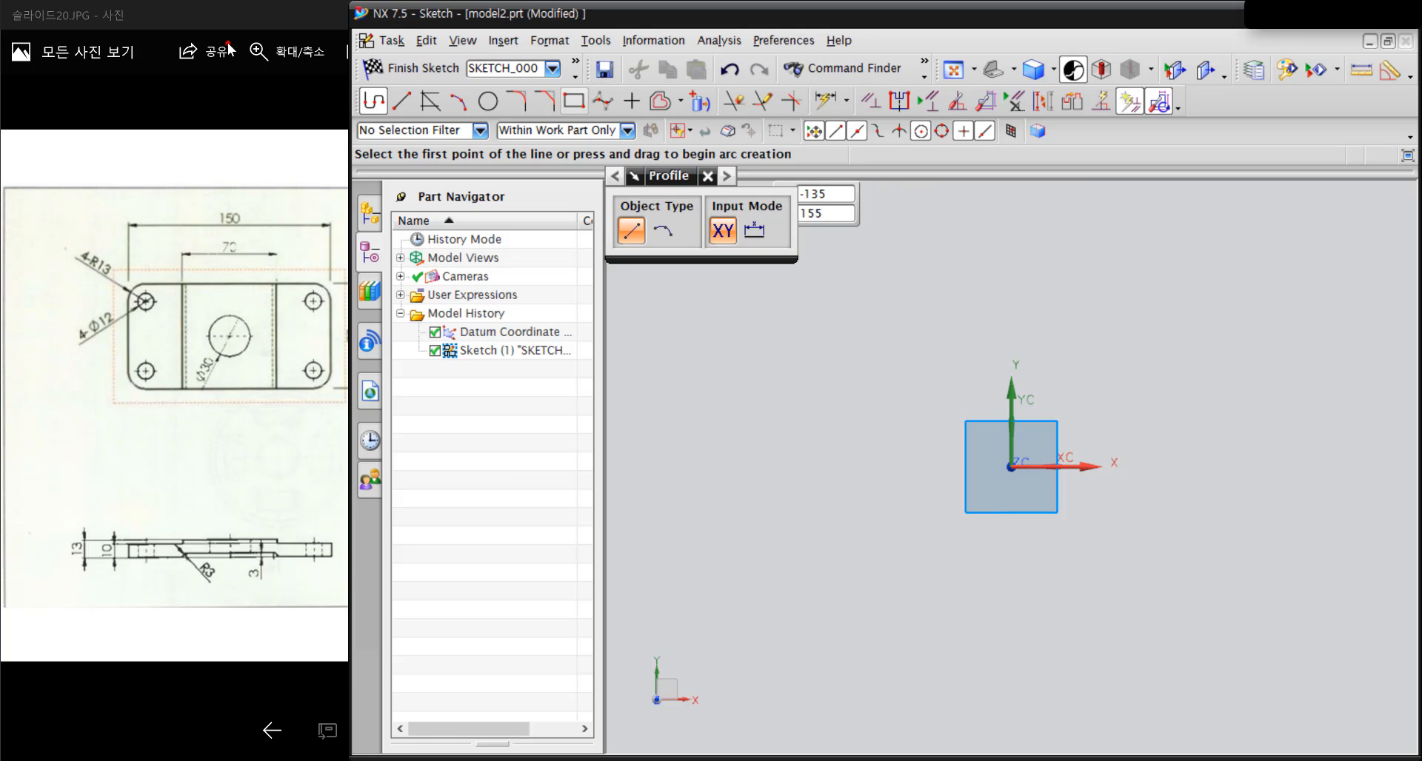
Draw a rectangle about 140 wide by 145 high around the sketch origin
{"action": "left_click", "coordinate": [574, 101]}
{"action": "left_click", "coordinate": [884, 320]}
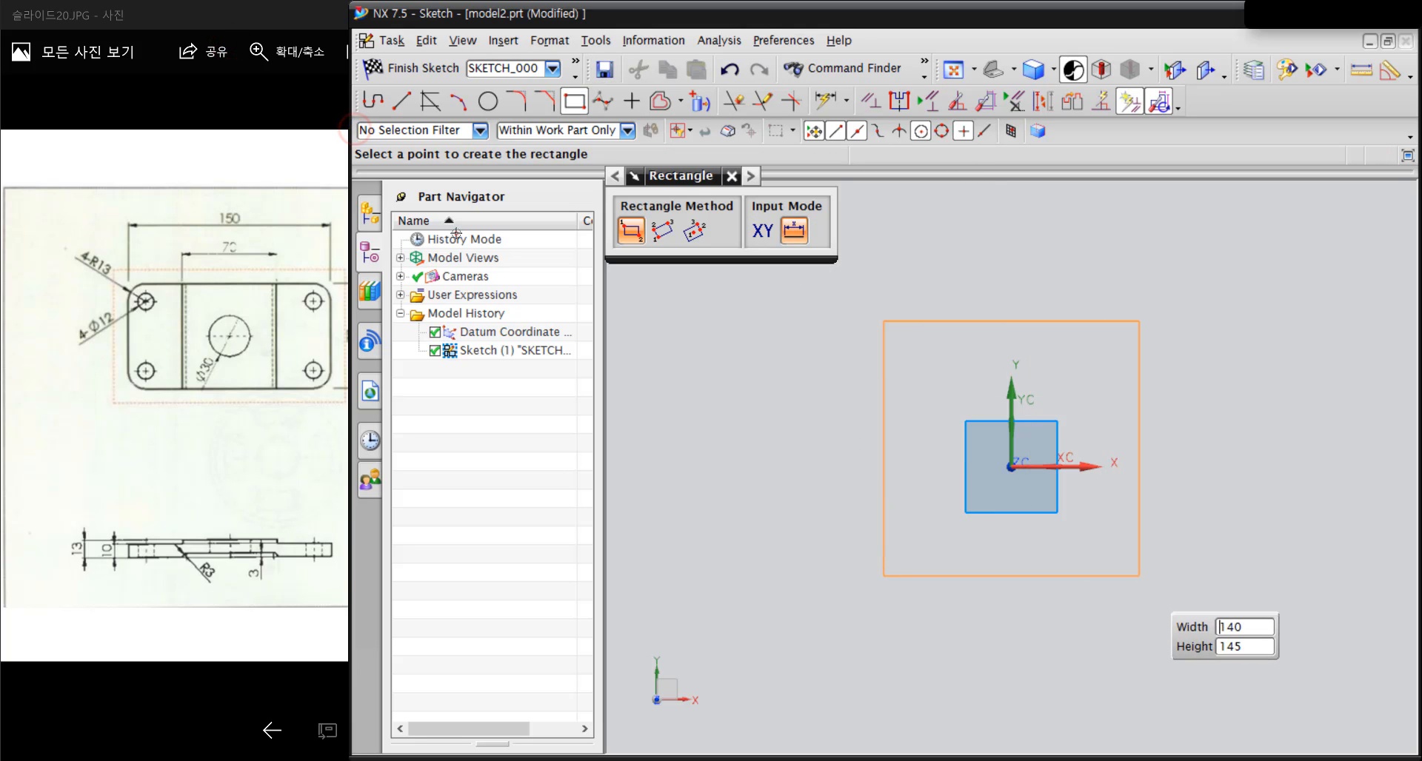
{"action": "key", "text": "Return"}
Draw an adjoining full-height rectangle on each side of the central one, about 63 wide on the right and 65 wide on the left
{"action": "left_click", "coordinate": [1139, 321]}
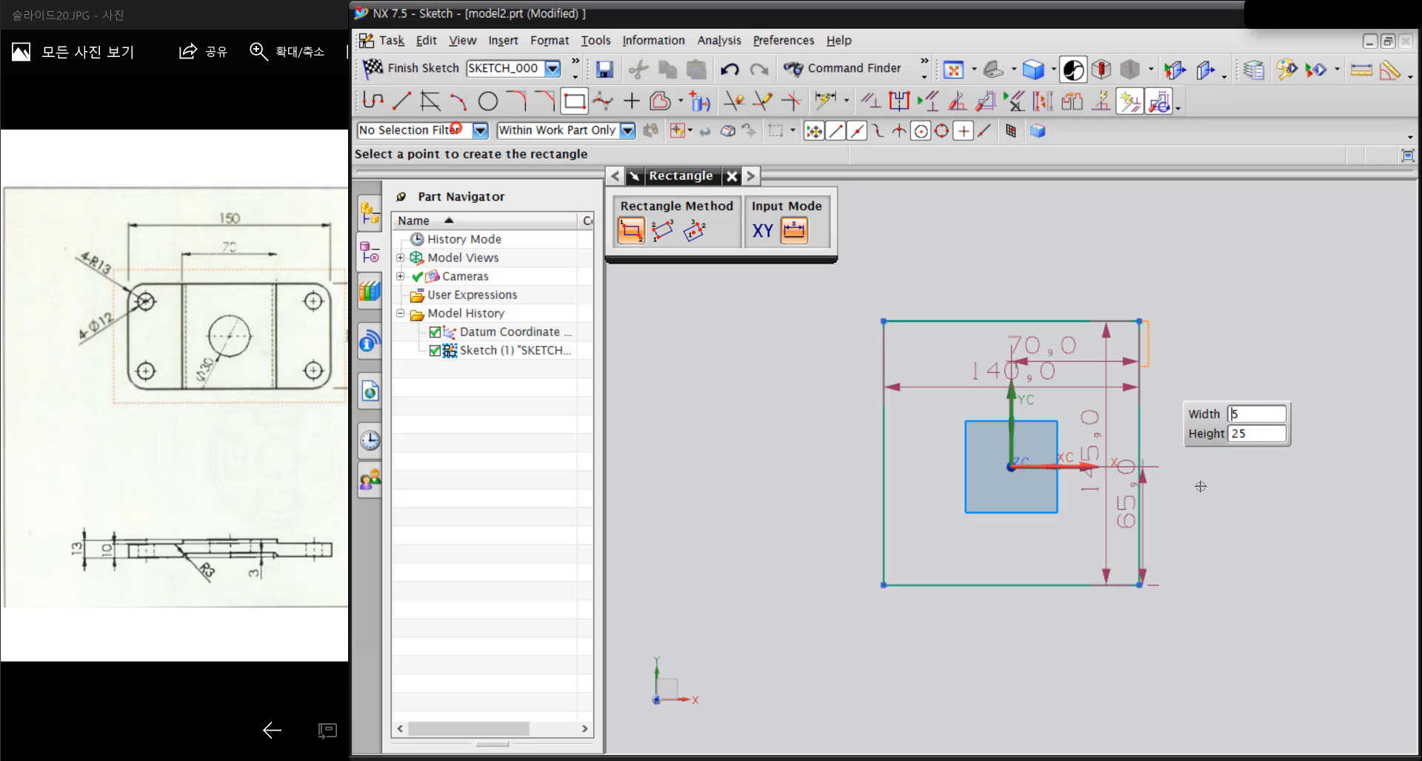
{"action": "left_click", "coordinate": [1254, 585]}
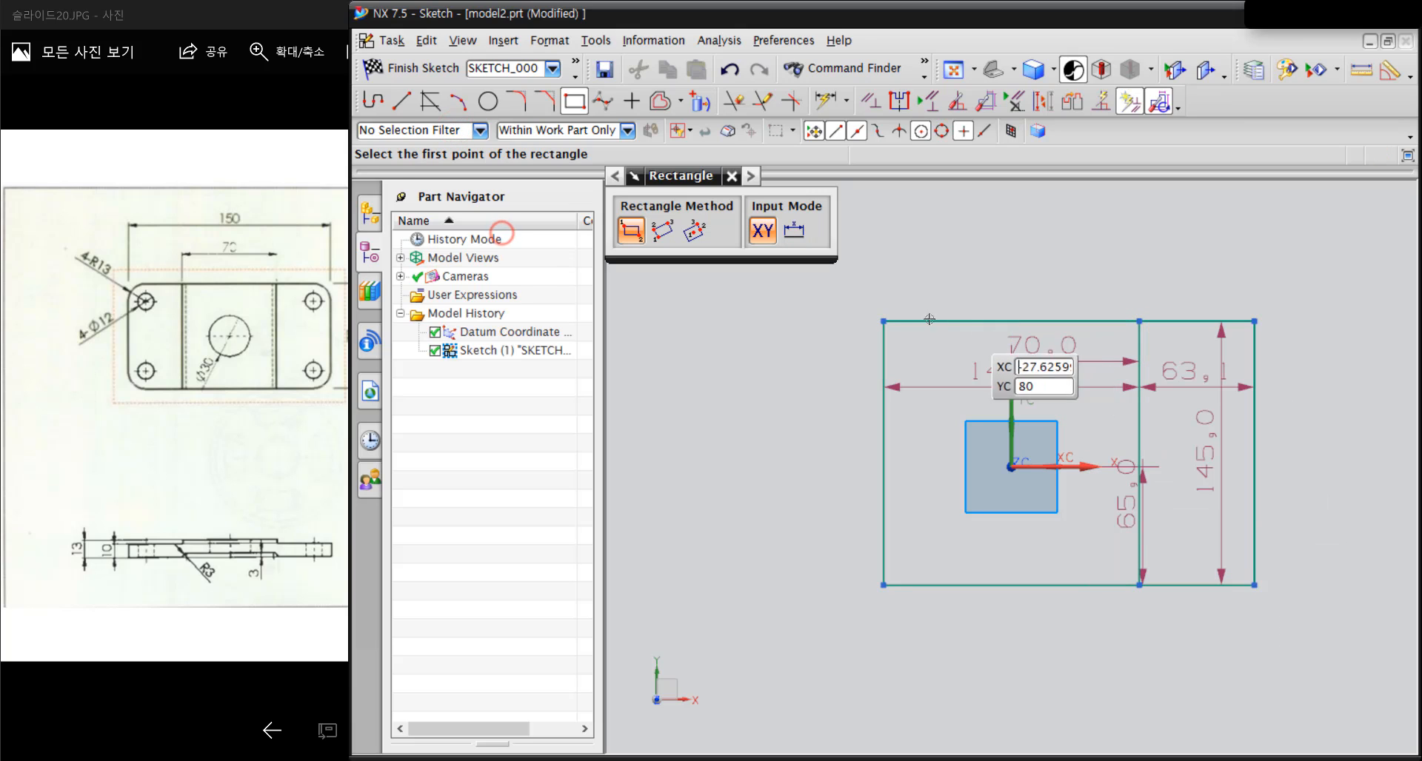
{"action": "left_click", "coordinate": [883, 321]}
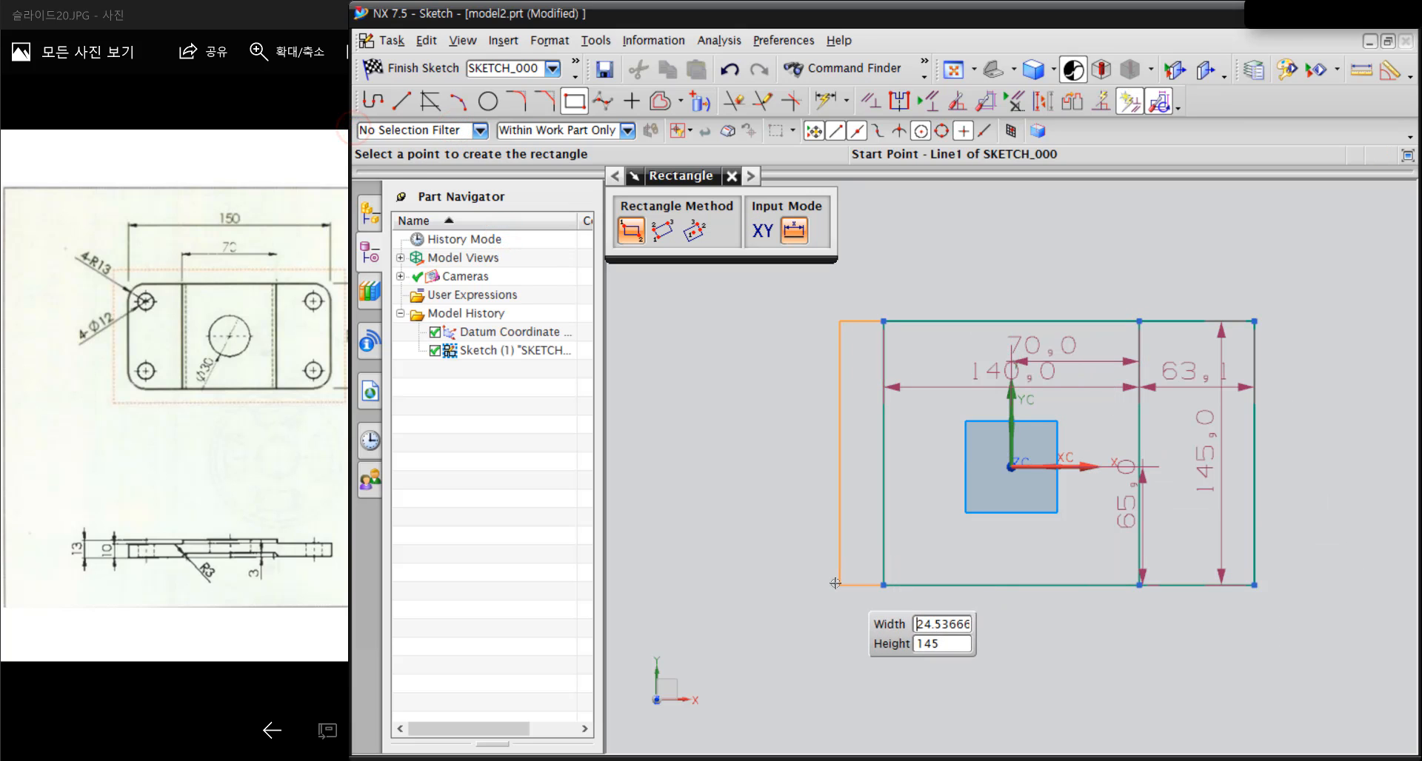
{"action": "left_click", "coordinate": [765, 585]}
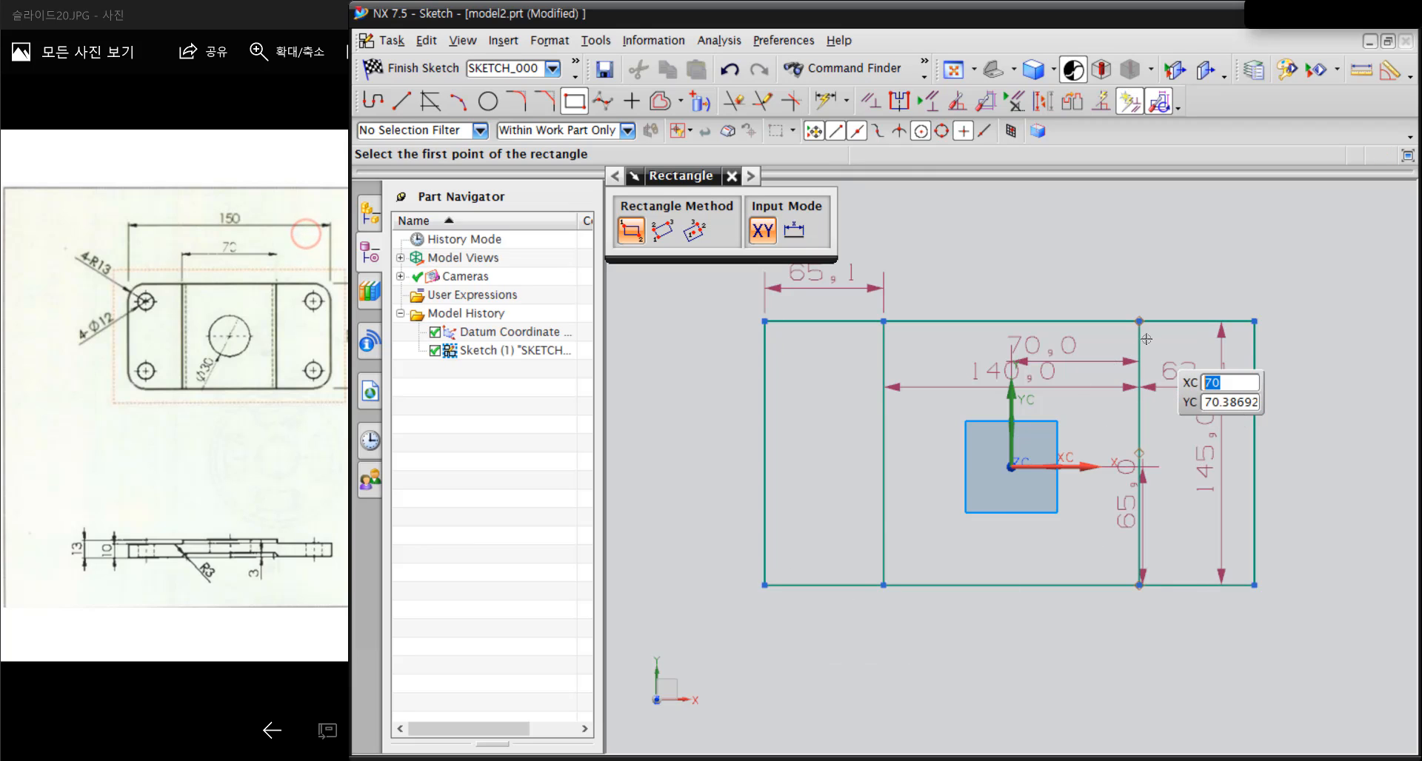
{"action": "key", "text": "Escape"}
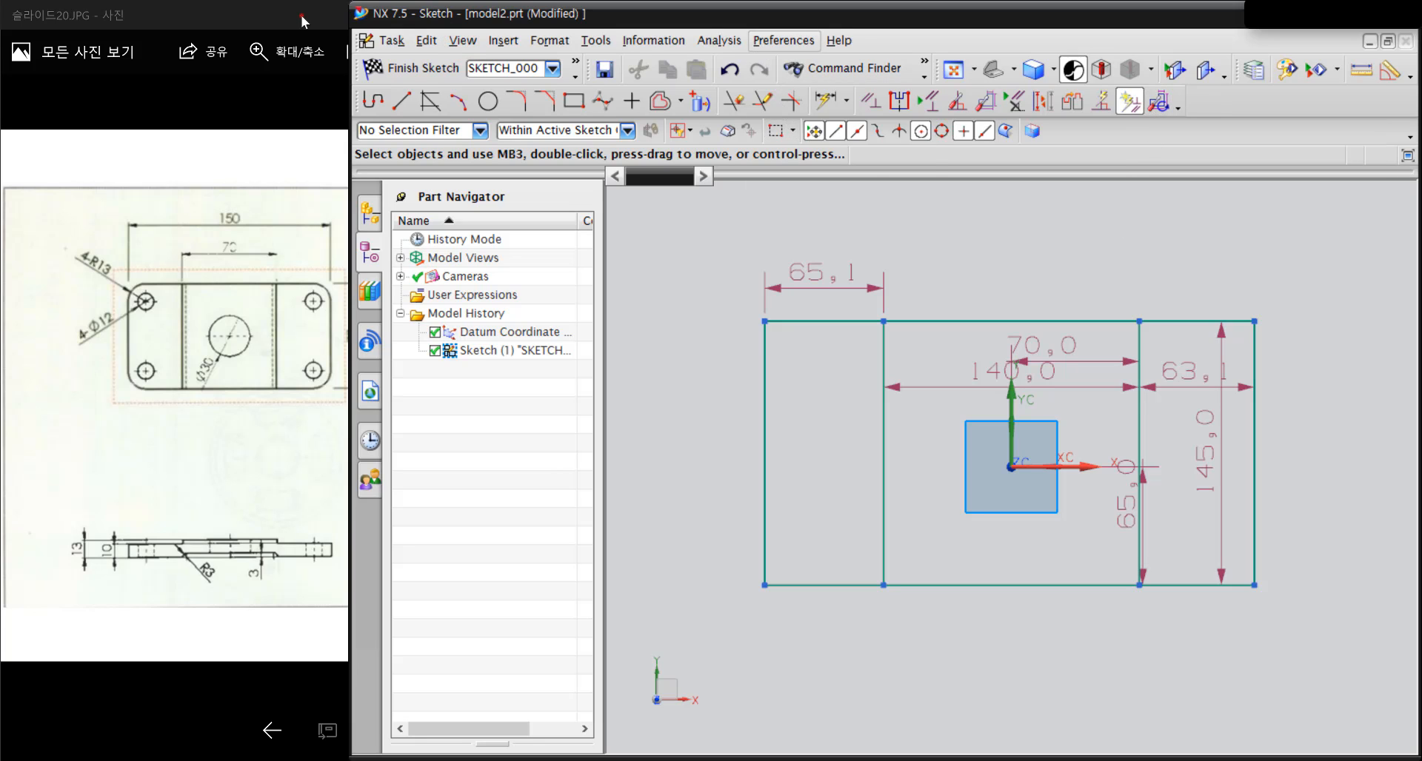
Turn off Continuous Auto Dimensioning in the Sketch Preferences and accept the change
{"action": "left_click", "coordinate": [756, 40]}
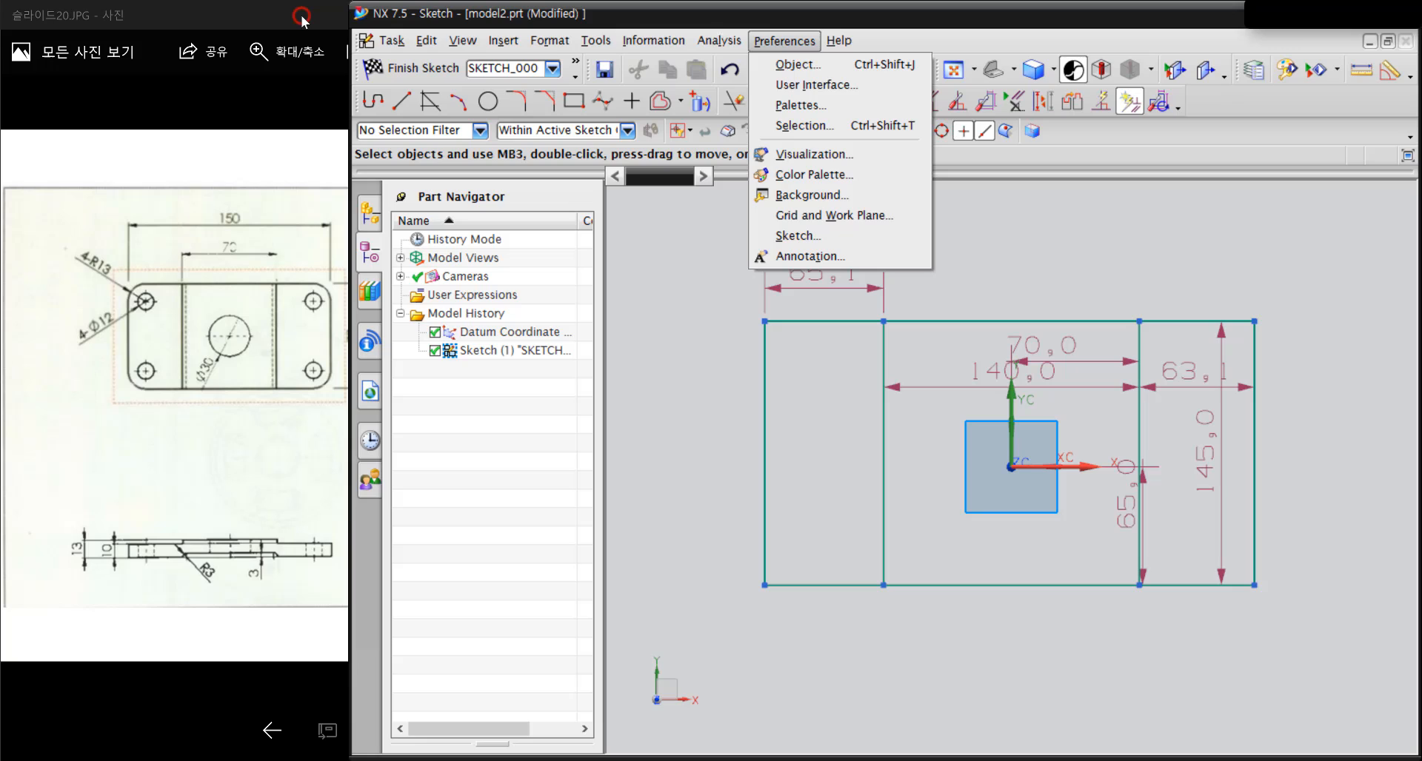
{"action": "left_click", "coordinate": [777, 237]}
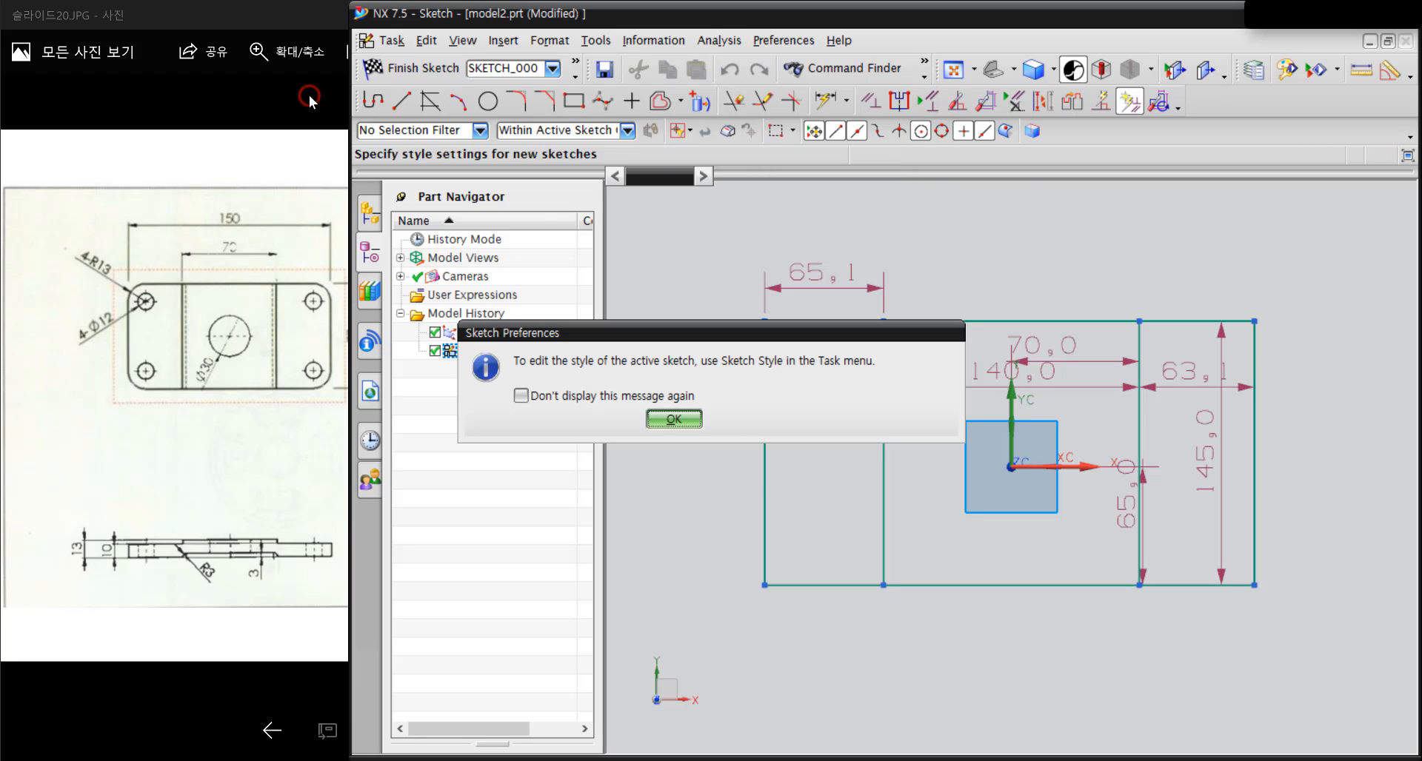
{"action": "left_click", "coordinate": [674, 420]}
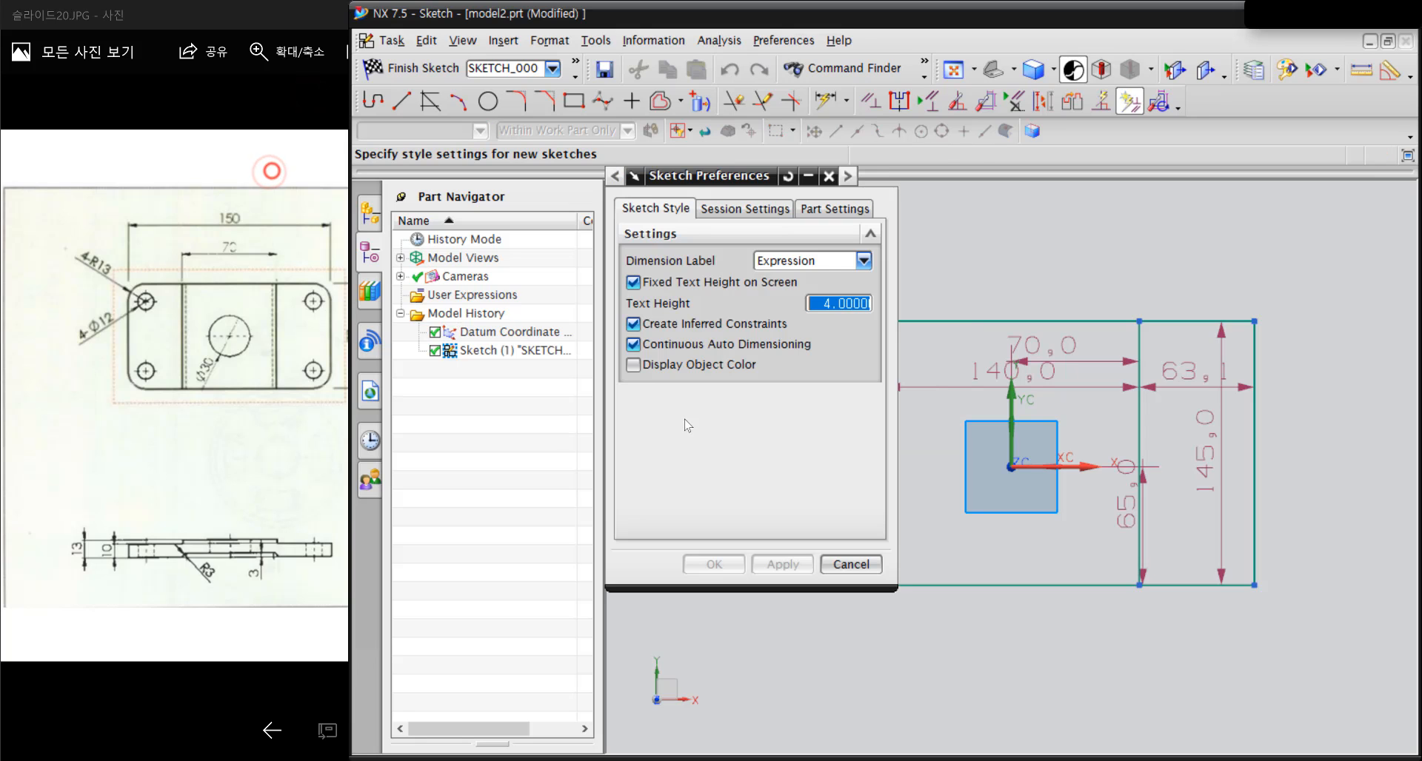
{"action": "left_click", "coordinate": [689, 344]}
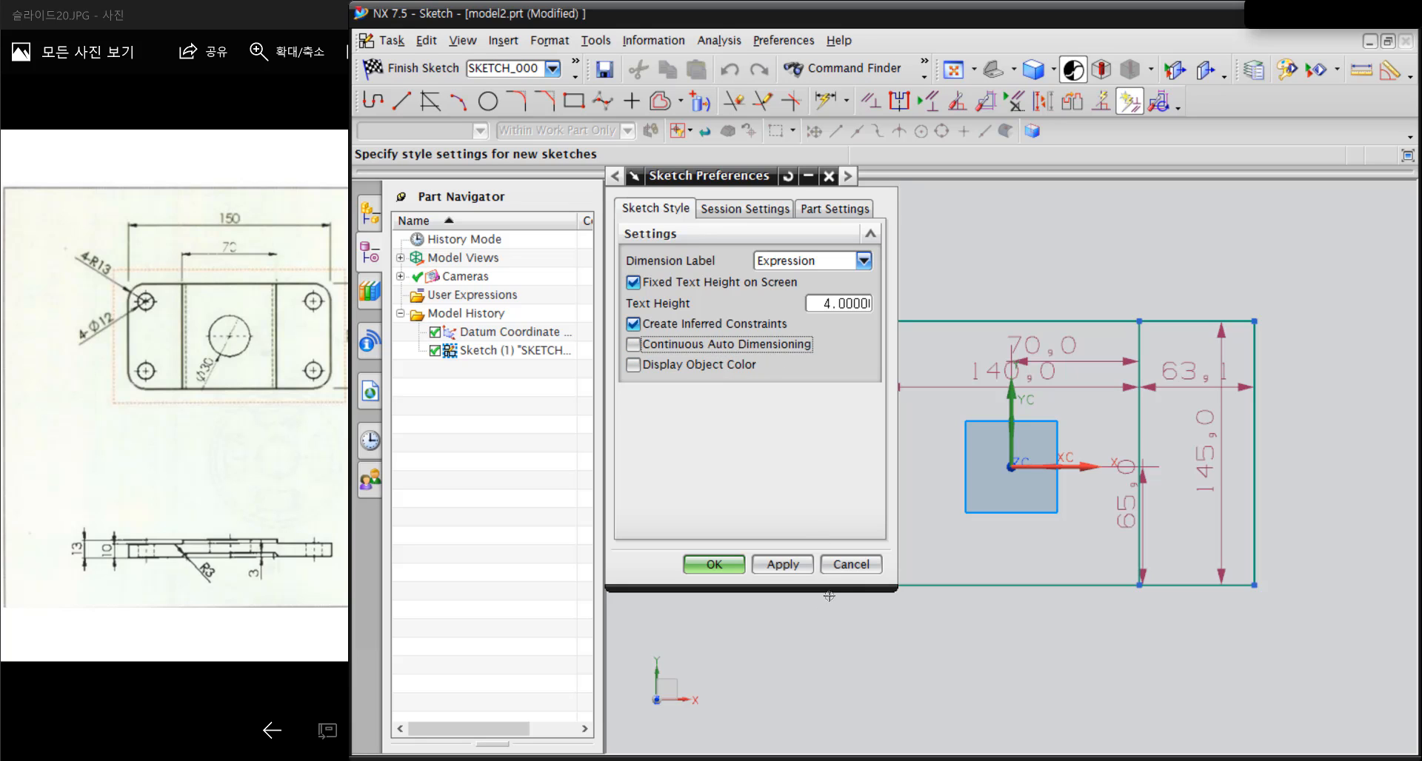
{"action": "left_click", "coordinate": [714, 564]}
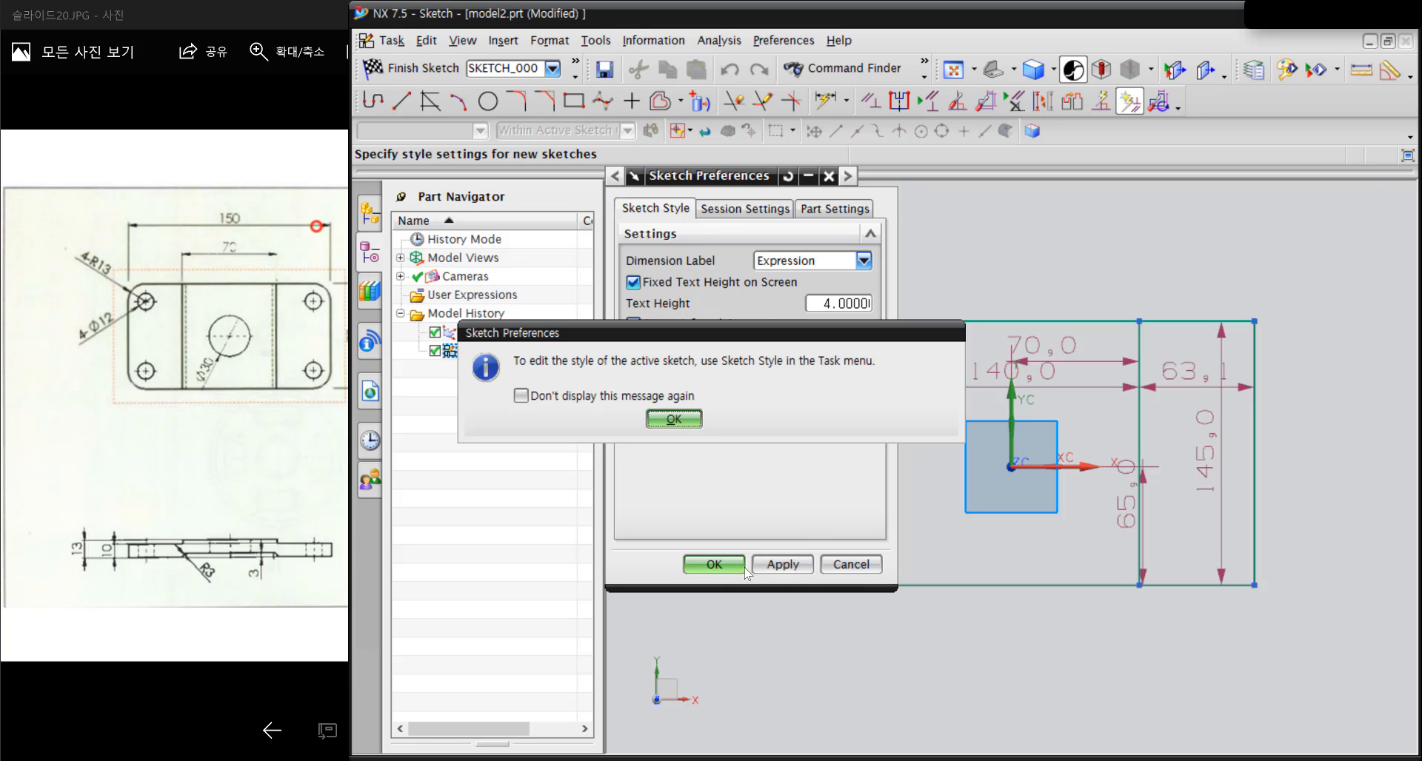
{"action": "left_click", "coordinate": [674, 419]}
{"action": "left_click", "coordinate": [715, 565]}
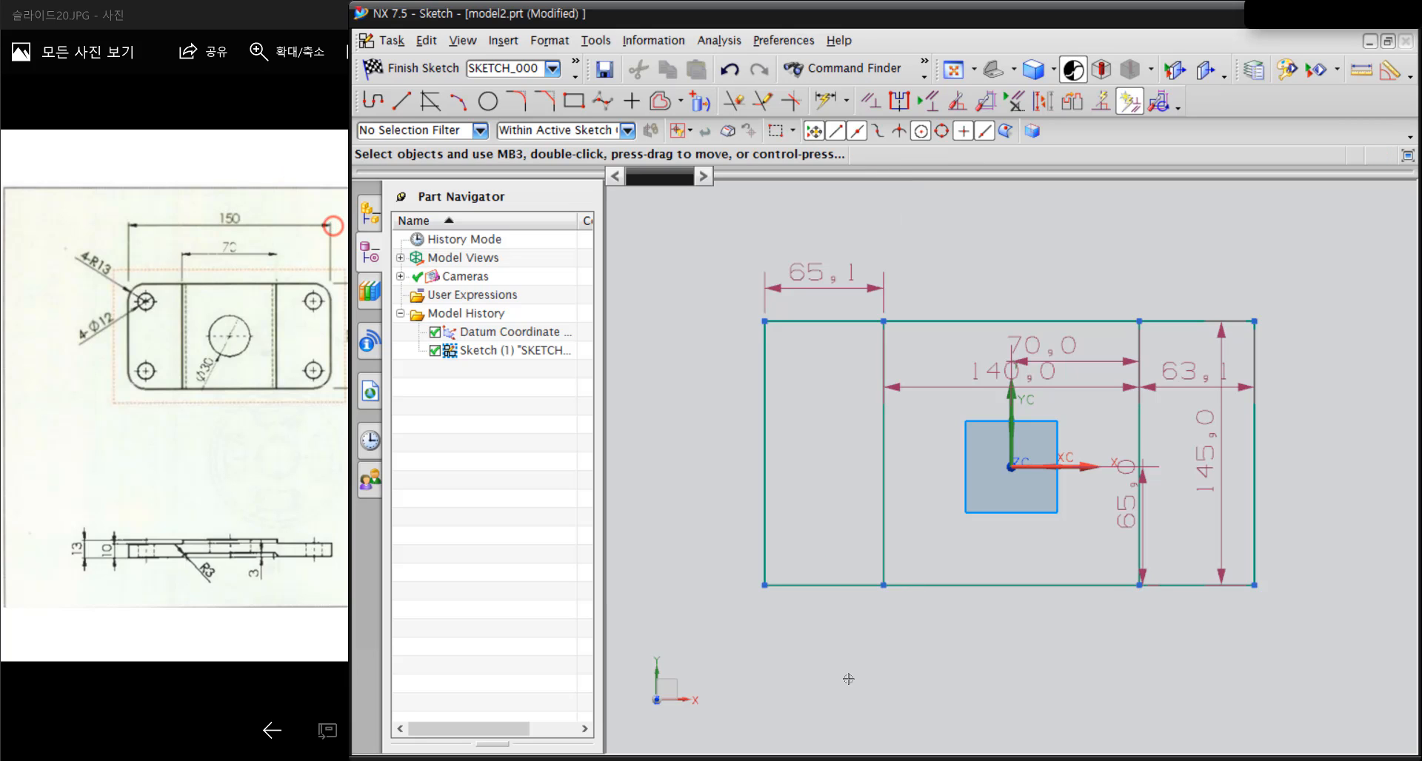
Delete all the automatic width, height and position dimensions from the three rectangles
{"action": "left_click", "coordinate": [874, 286]}
{"action": "key", "text": "Delete"}
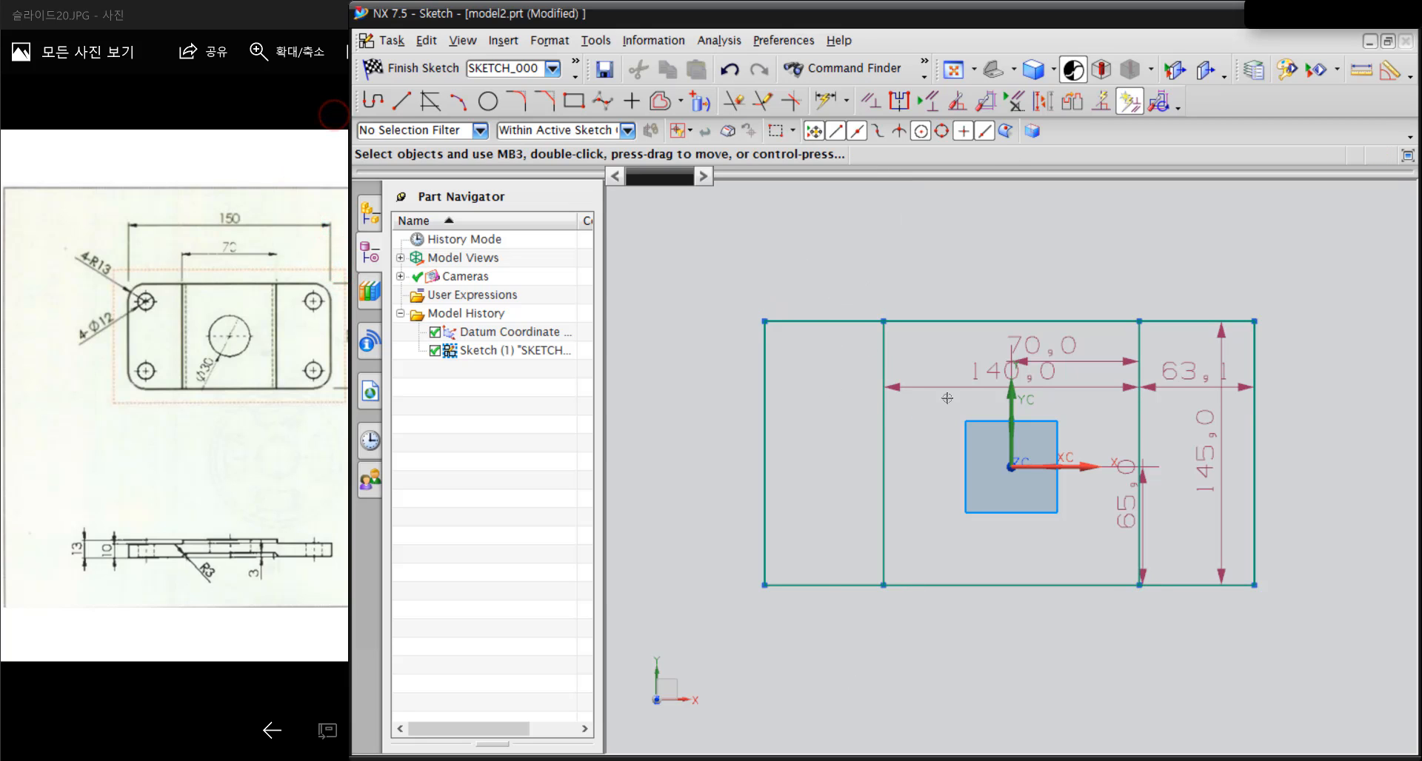
{"action": "left_click", "coordinate": [990, 385]}
{"action": "key", "text": "Delete"}
{"action": "left_click", "coordinate": [1106, 362]}
{"action": "key", "text": "Delete"}
{"action": "left_click", "coordinate": [1108, 504]}
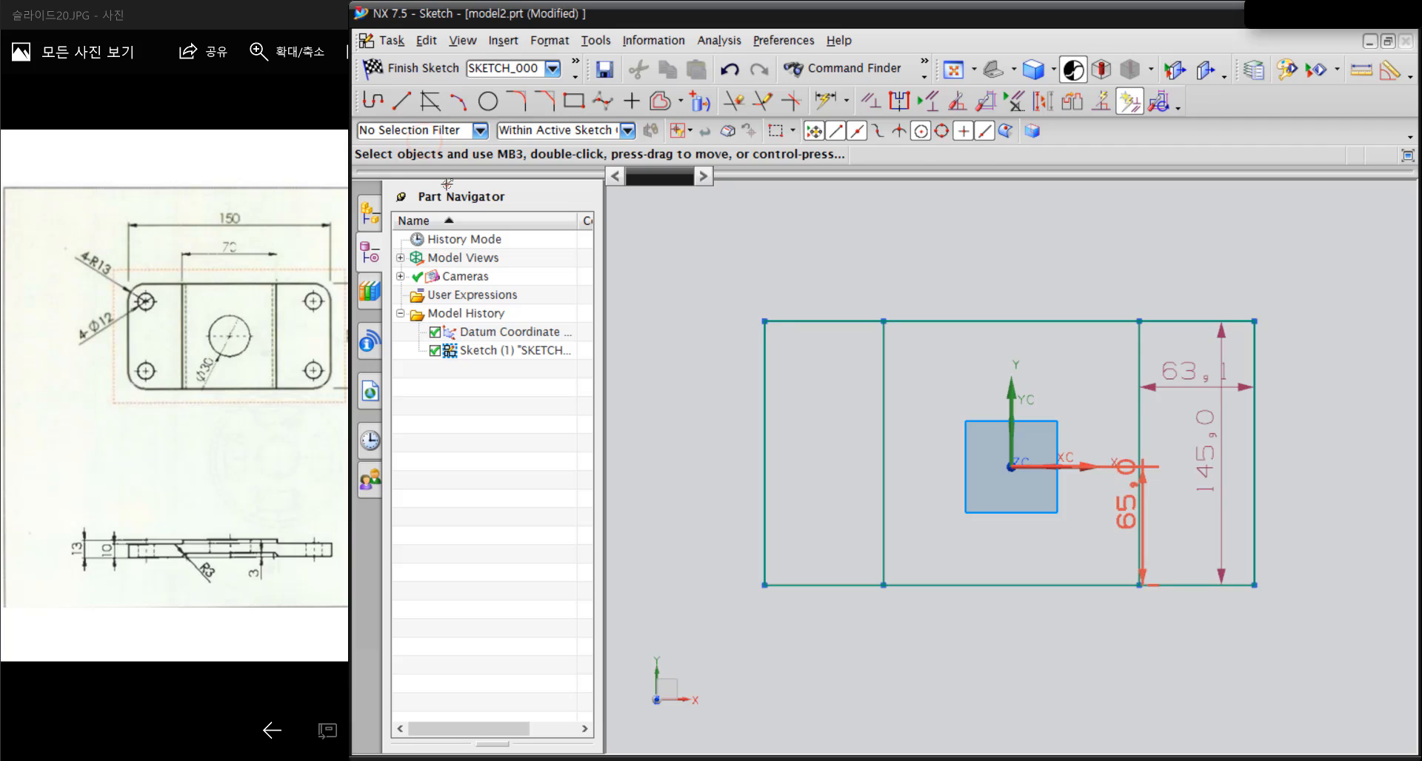
{"action": "key", "text": "Delete"}
{"action": "left_click", "coordinate": [1185, 386]}
{"action": "key", "text": "Delete"}
{"action": "left_click", "coordinate": [1215, 411]}
{"action": "key", "text": "Delete"}
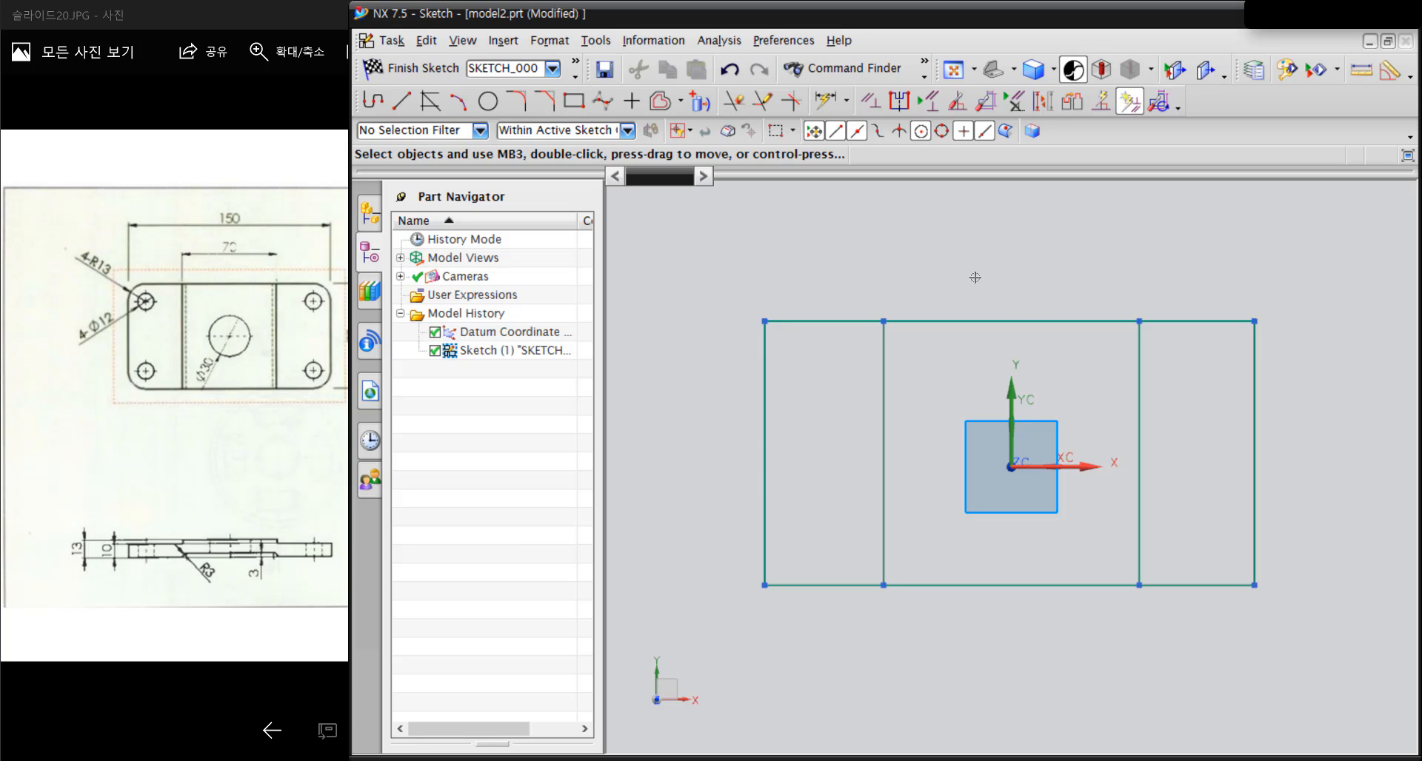
Add Midpoint constraints that align the central rectangle's upper edge and left edge with the datum origin
{"action": "left_click", "coordinate": [871, 101]}
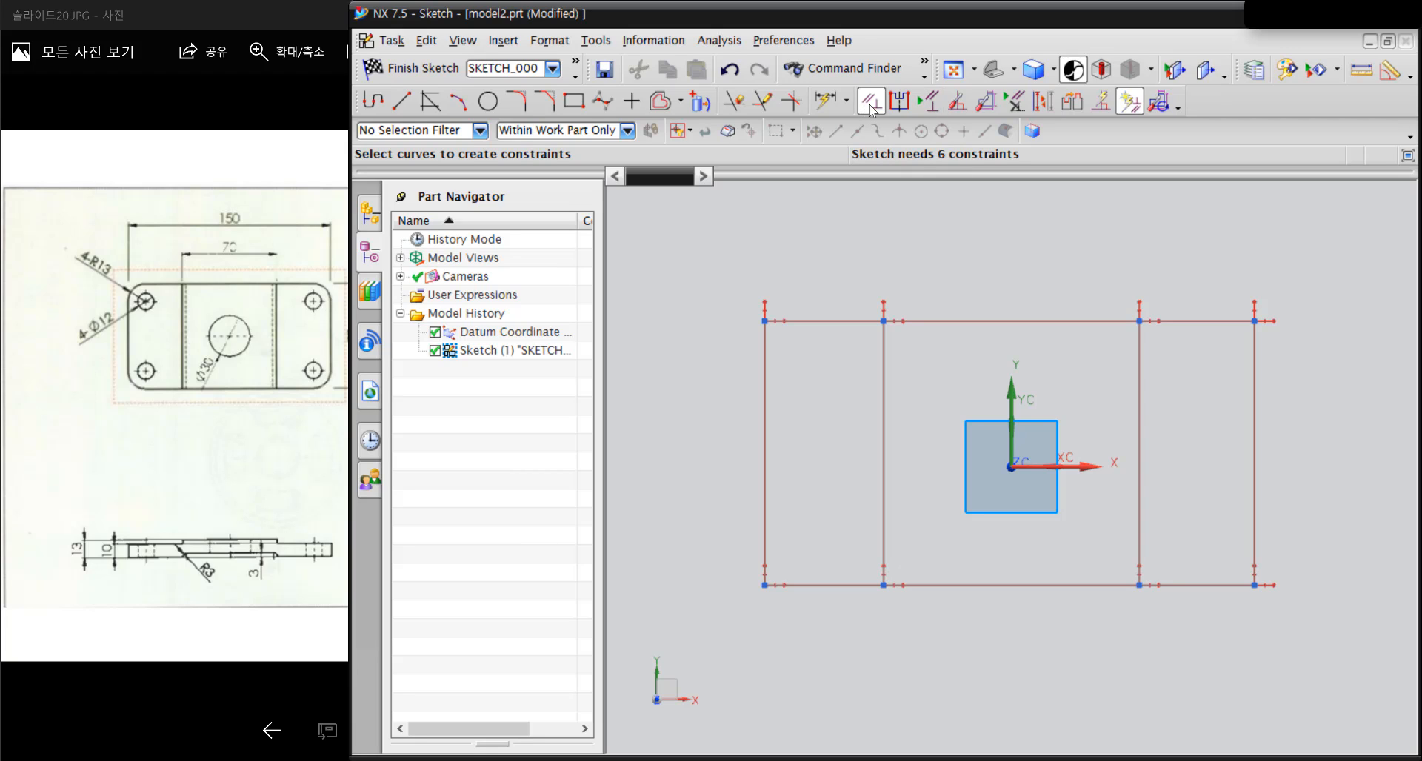
{"action": "left_click", "coordinate": [990, 319]}
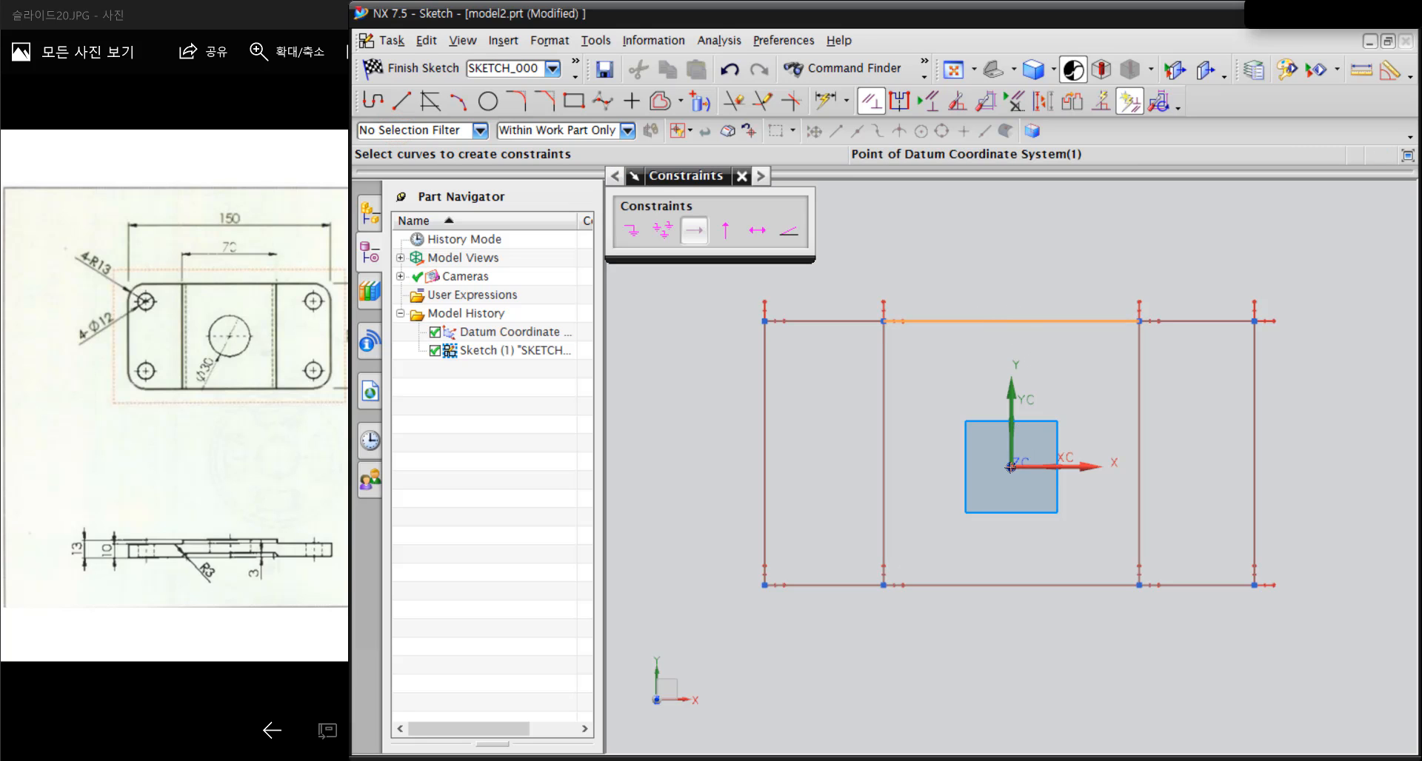
{"action": "left_click", "coordinate": [1010, 467]}
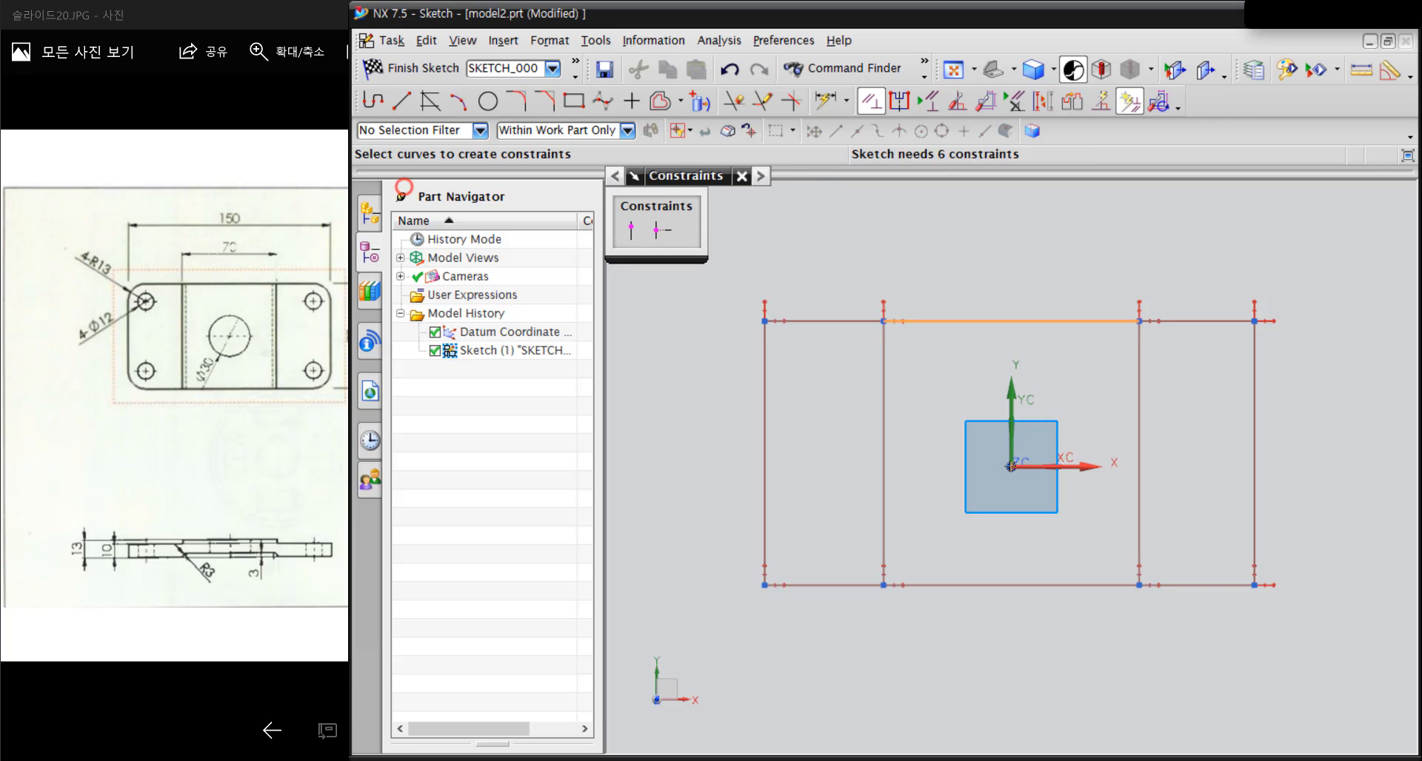
{"action": "left_click", "coordinate": [668, 246]}
{"action": "left_click", "coordinate": [884, 430]}
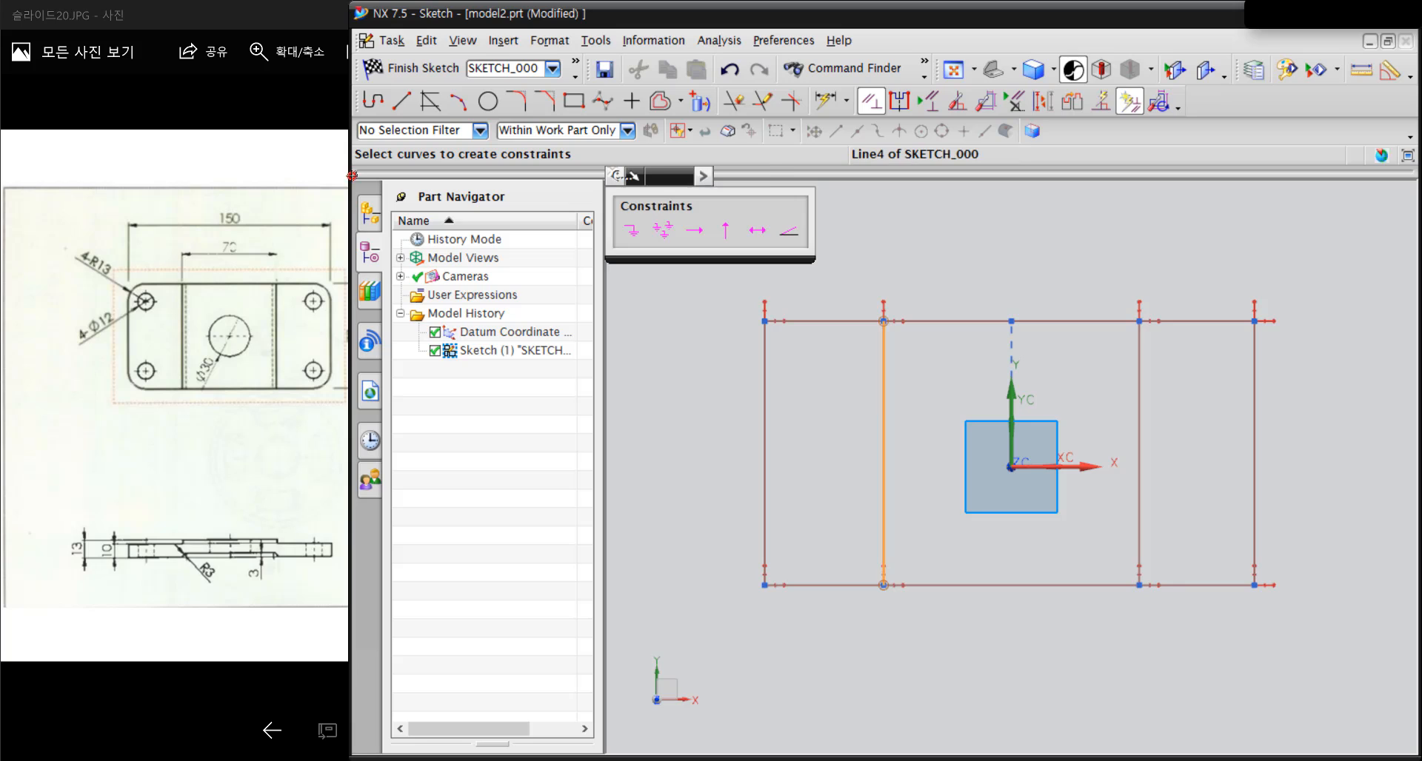
{"action": "left_click", "coordinate": [1011, 466]}
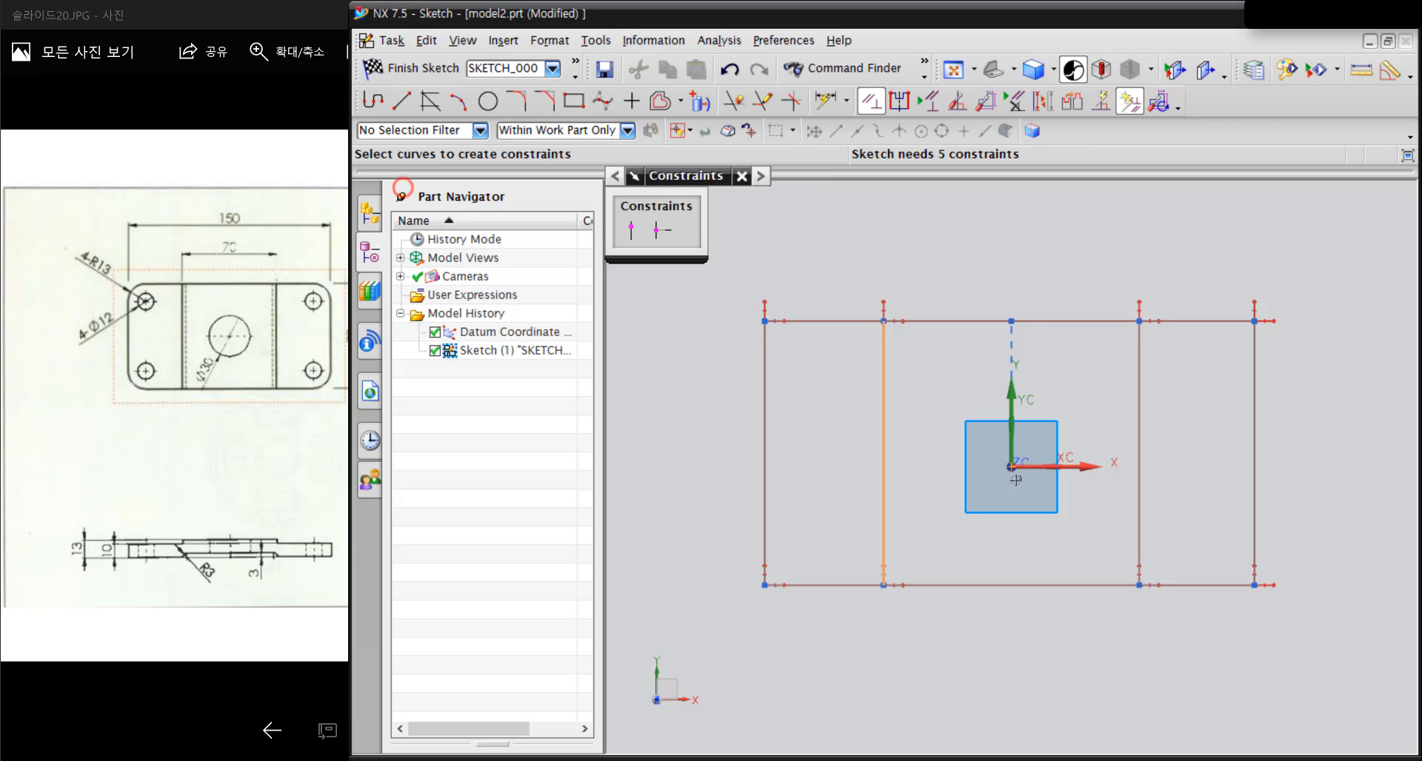
{"action": "left_click", "coordinate": [664, 231]}
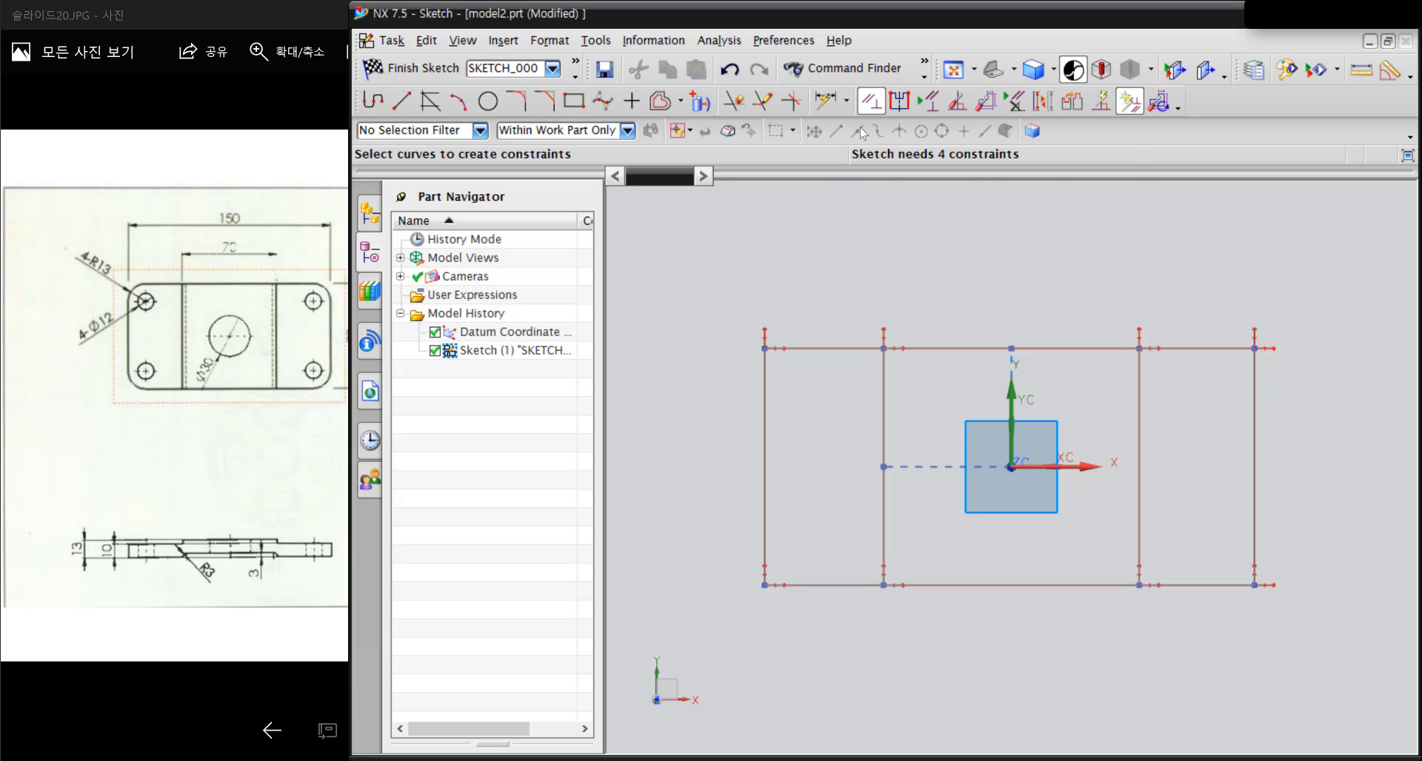
Apply an Equal Length constraint to the upper edges of the left and right outer rectangles
{"action": "left_click", "coordinate": [822, 348]}
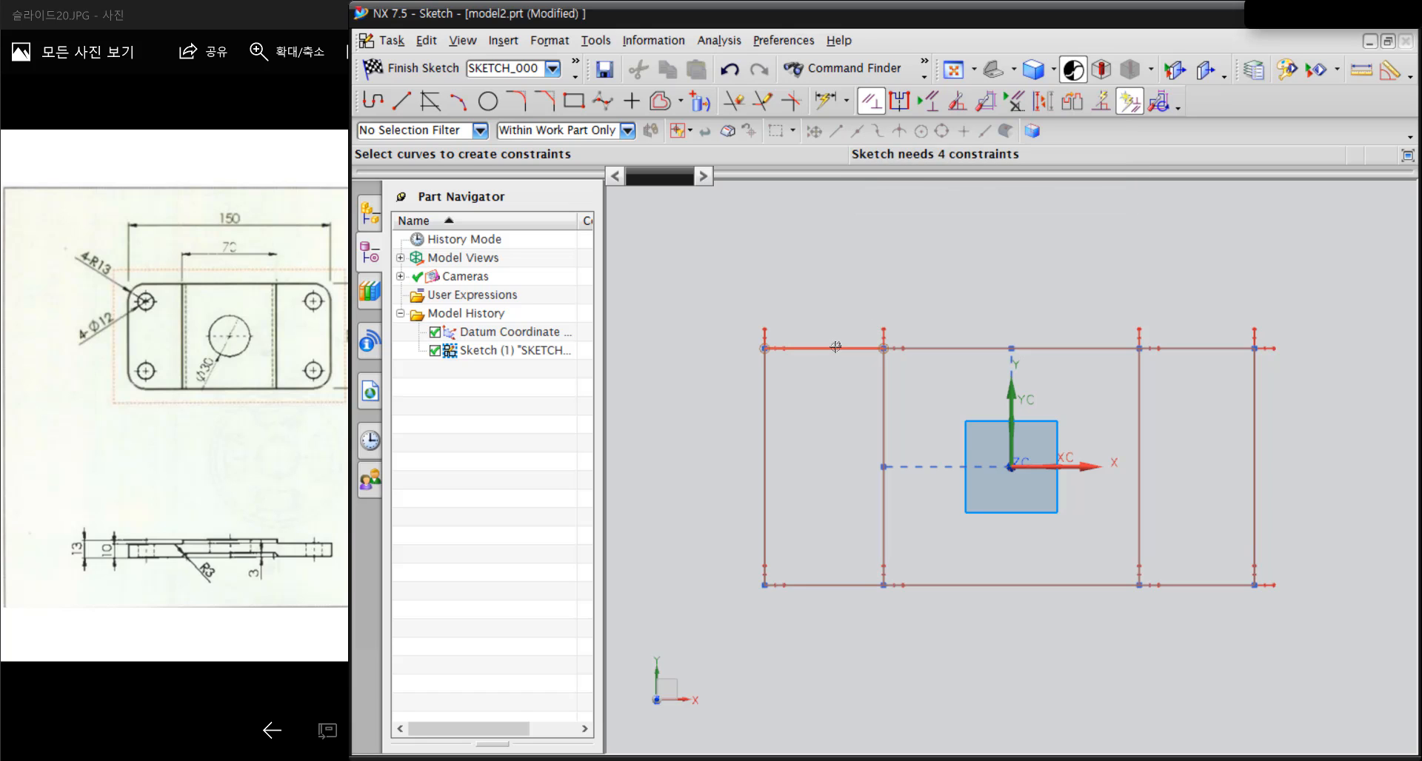
{"action": "left_click", "coordinate": [1201, 347]}
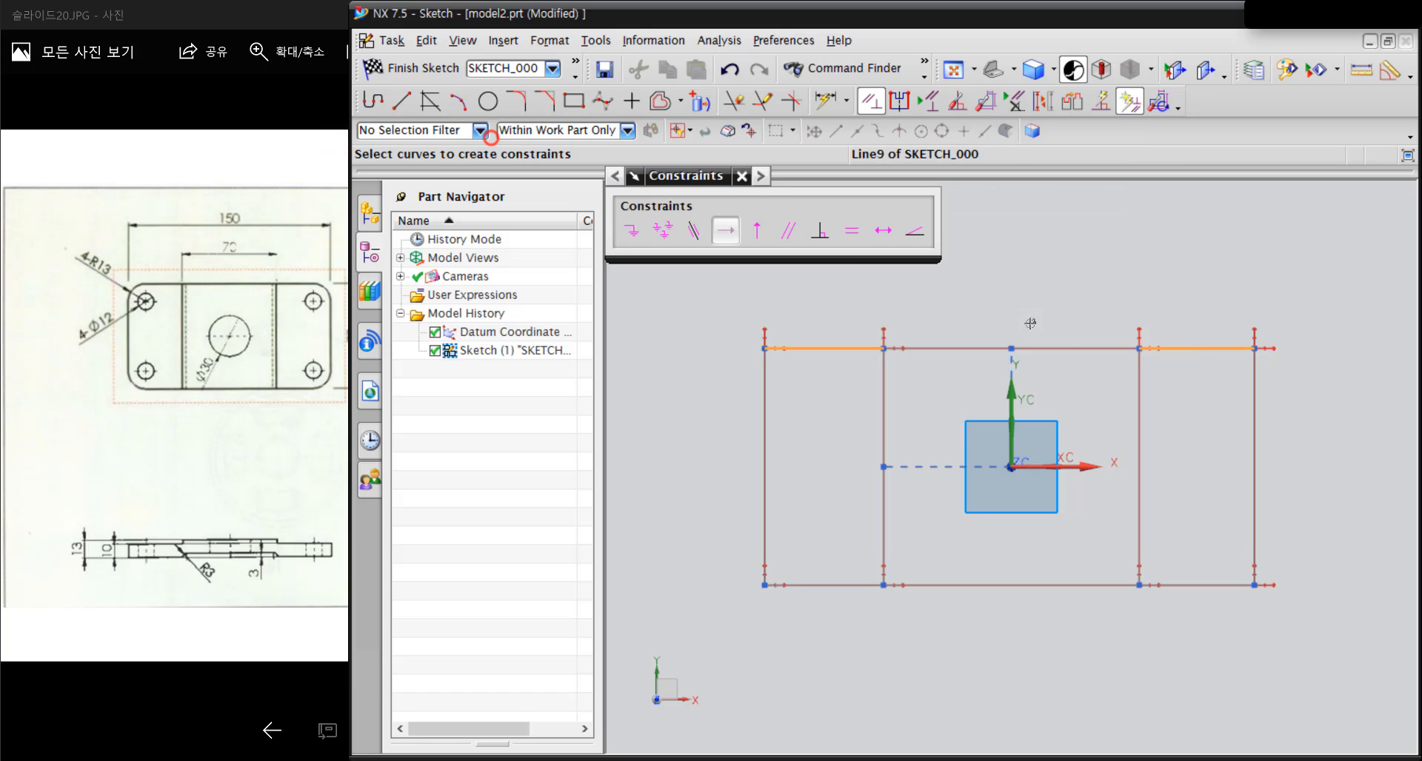
{"action": "left_click", "coordinate": [844, 234]}
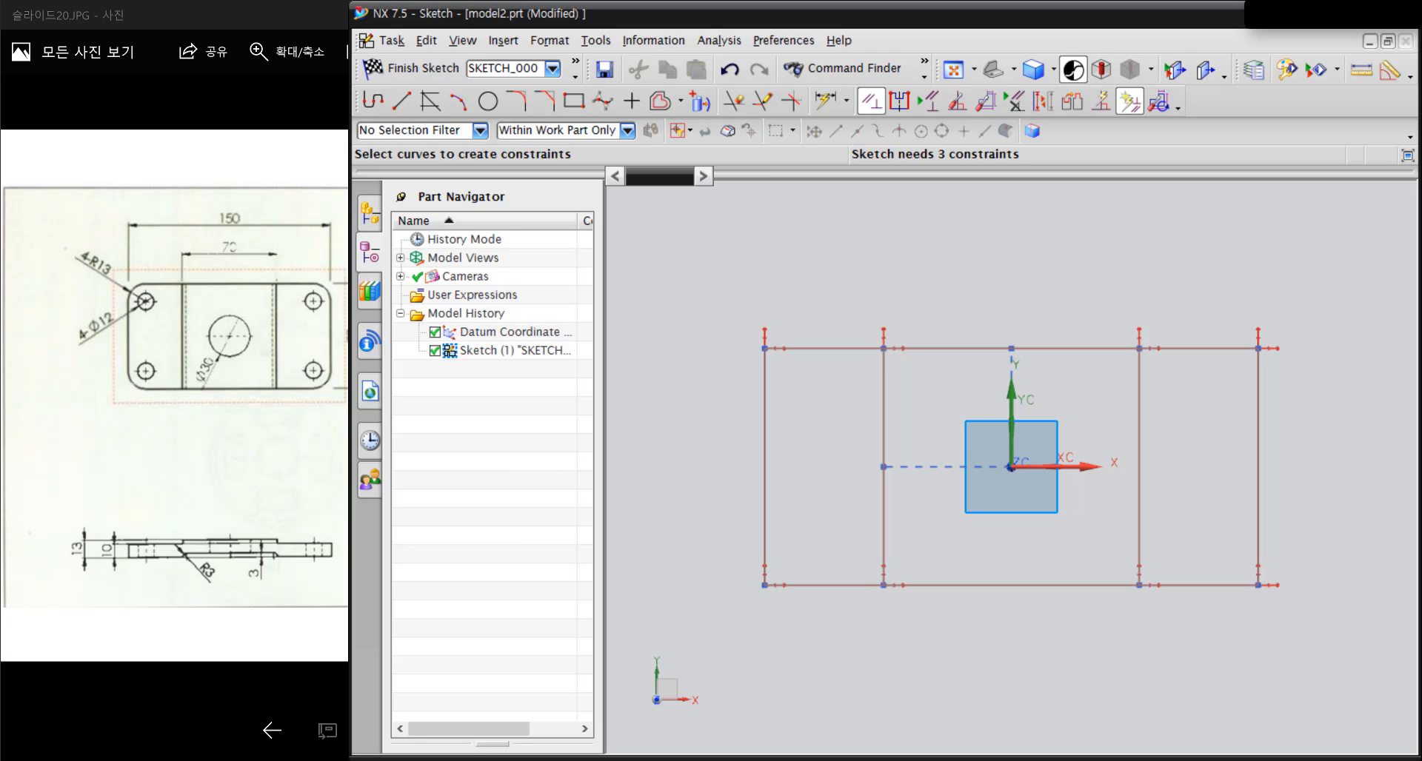
Switch to the reference drawing in Photos and examine how the R13 corner rounds relate to the Ø12 corner holes
{"action": "left_click_drag", "start_coordinate": [146, 285], "coordinate": [132, 318]}
{"action": "mouse_move", "coordinate": [135, 377]}
{"action": "left_mouse_down"}
{"action": "mouse_move", "coordinate": [151, 395]}
{"action": "mouse_move", "coordinate": [179, 393]}
{"action": "left_mouse_up"}
{"action": "left_click_drag", "start_coordinate": [319, 390], "coordinate": [330, 372]}
{"action": "left_click_drag", "start_coordinate": [302, 273], "coordinate": [326, 304]}
{"action": "key", "text": "Escape"}
{"action": "left_click", "coordinate": [161, 332]}
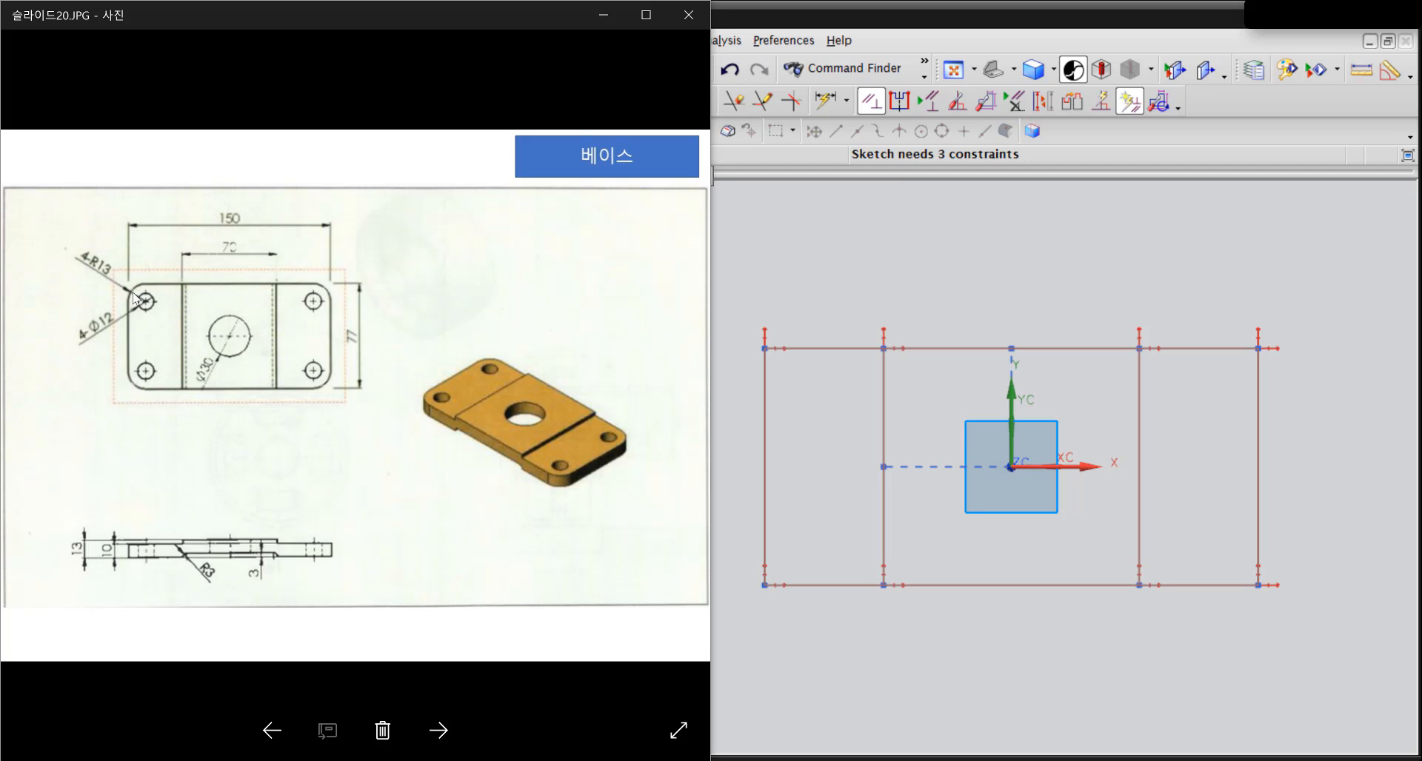
{"action": "key", "text": "ctrl+1"}
{"action": "left_click_drag", "start_coordinate": [295, 372], "coordinate": [294, 373]}
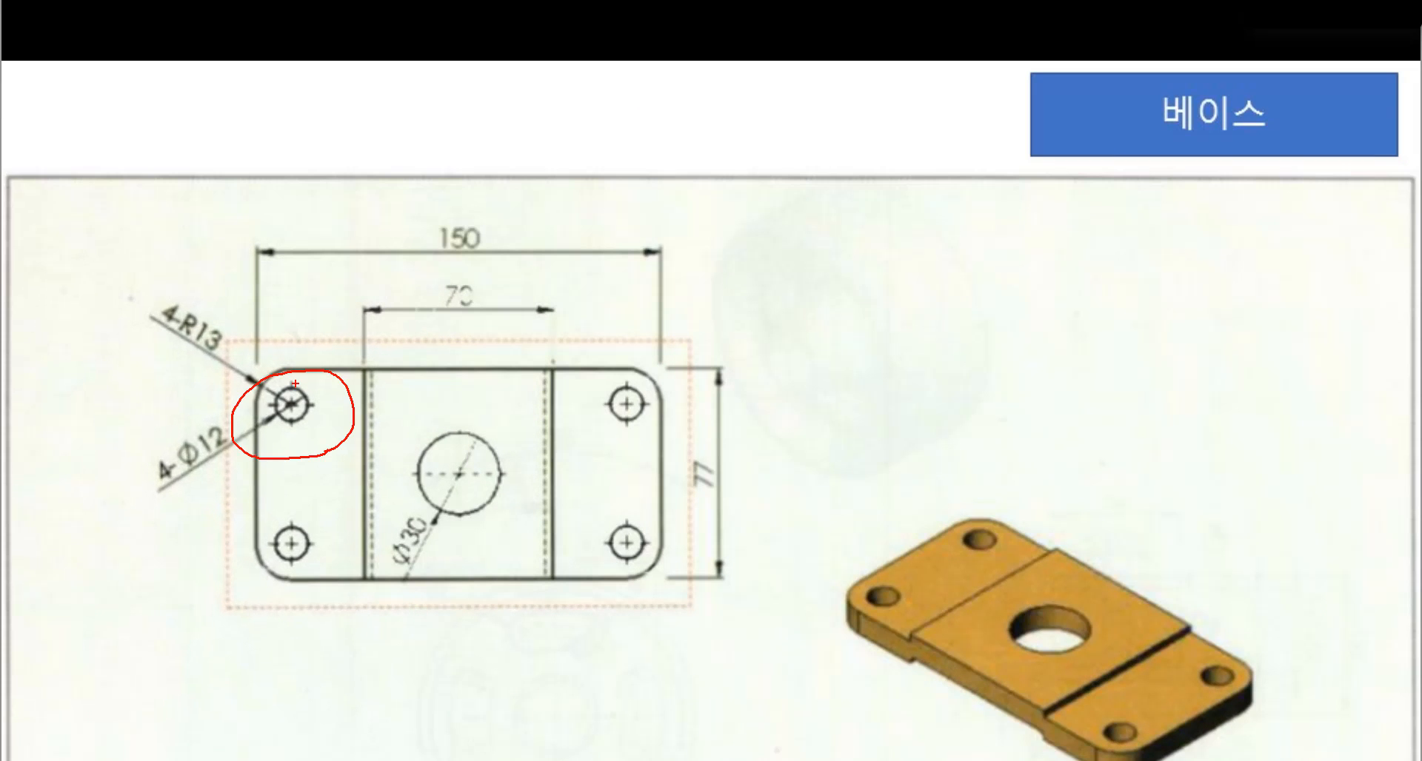
{"action": "key", "text": "e"}
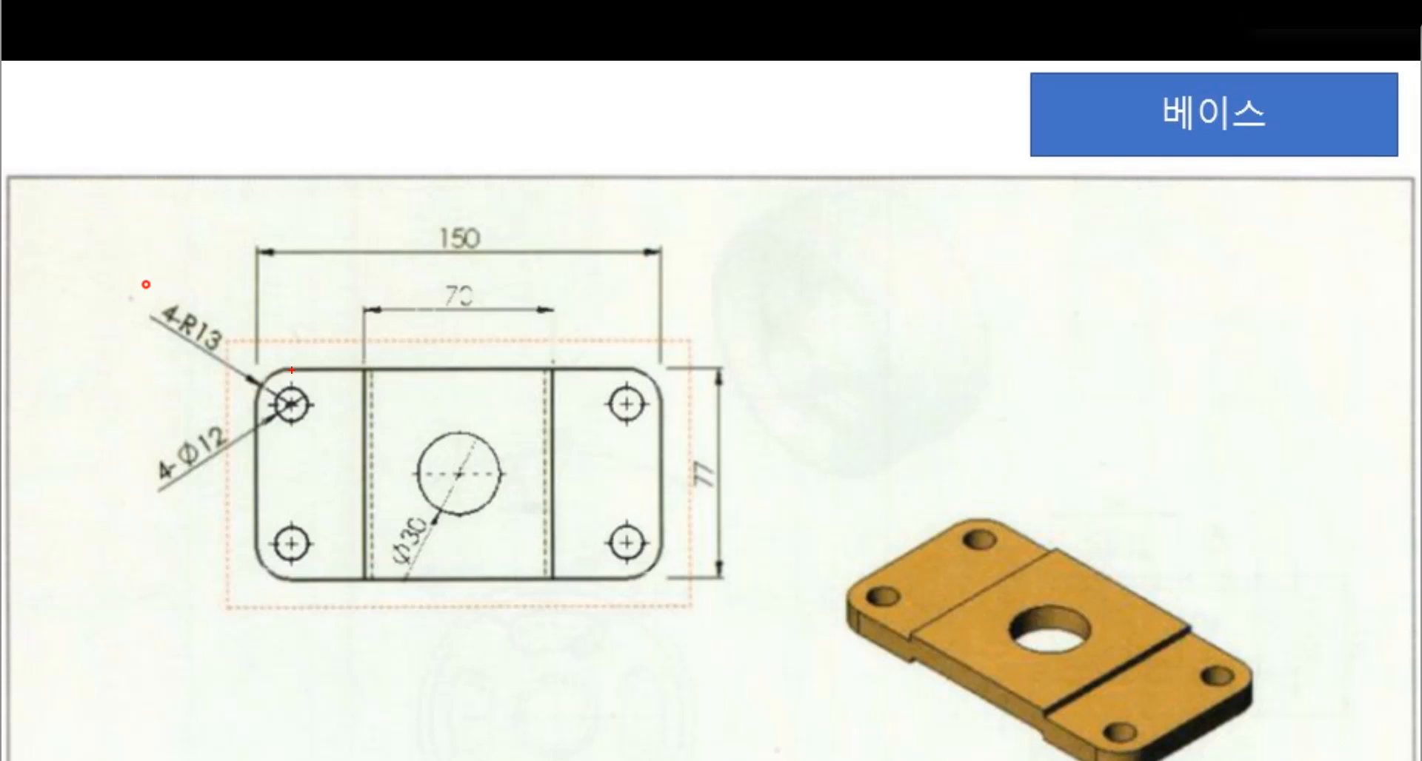
{"action": "mouse_move", "coordinate": [291, 369]}
{"action": "left_mouse_down"}
{"action": "mouse_move", "coordinate": [294, 411]}
{"action": "mouse_move", "coordinate": [317, 410]}
{"action": "left_mouse_up"}
{"action": "mouse_move", "coordinate": [242, 536]}
{"action": "left_mouse_down"}
{"action": "mouse_move", "coordinate": [319, 536]}
{"action": "mouse_move", "coordinate": [291, 597]}
{"action": "left_mouse_up"}
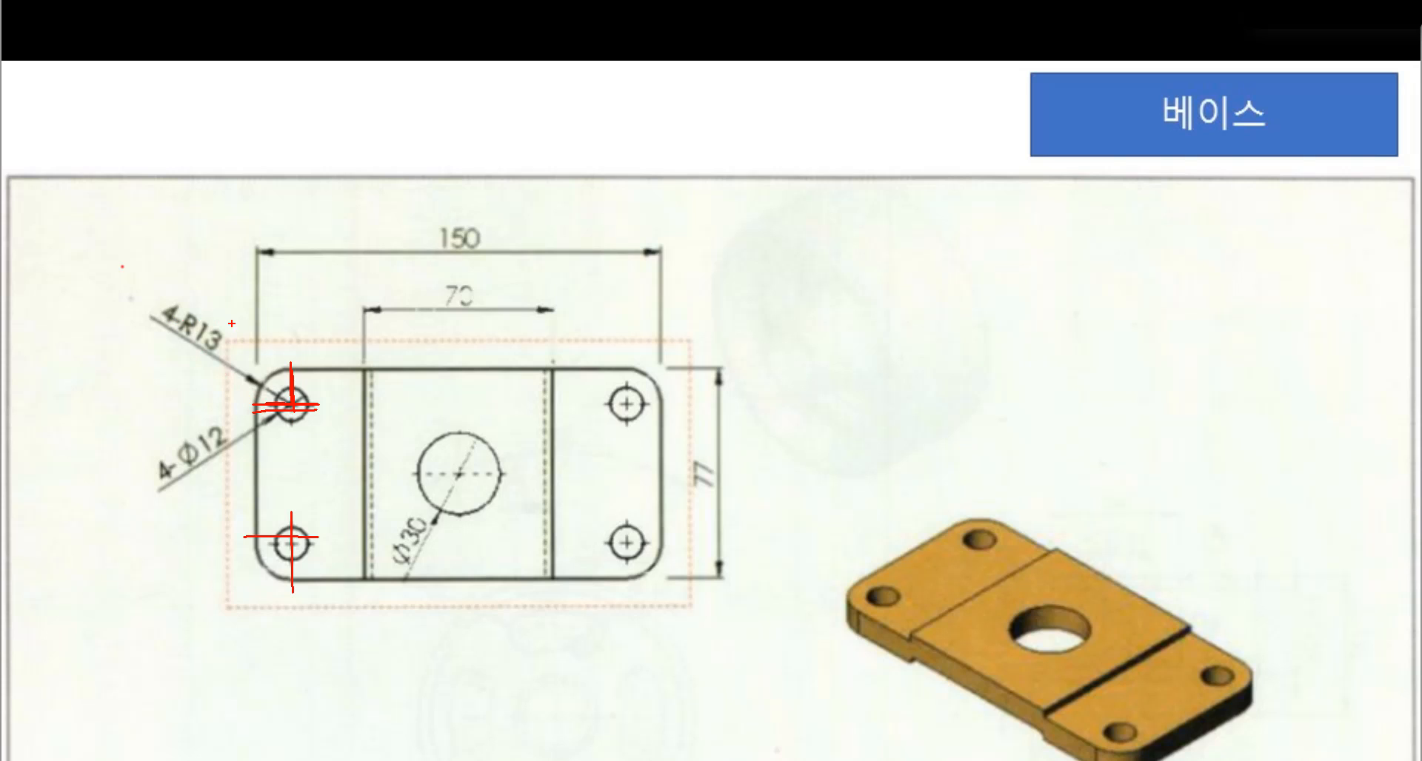
{"action": "mouse_move", "coordinate": [246, 337]}
{"action": "left_mouse_down"}
{"action": "mouse_move", "coordinate": [148, 392]}
{"action": "mouse_move", "coordinate": [259, 326]}
{"action": "mouse_move", "coordinate": [259, 398]}
{"action": "mouse_move", "coordinate": [289, 370]}
{"action": "left_mouse_up"}
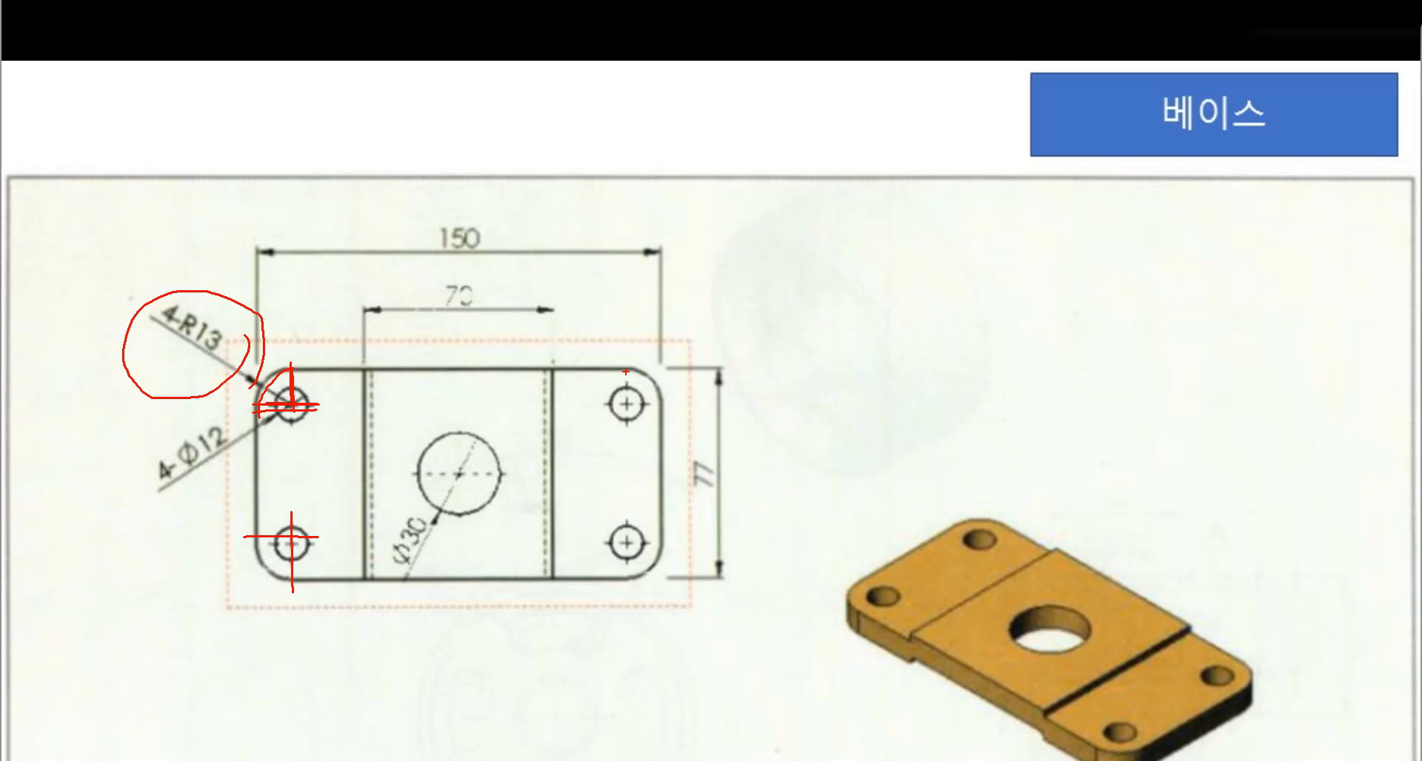
{"action": "mouse_move", "coordinate": [626, 372]}
{"action": "left_mouse_down"}
{"action": "mouse_move", "coordinate": [653, 376]}
{"action": "mouse_move", "coordinate": [651, 440]}
{"action": "mouse_move", "coordinate": [600, 352]}
{"action": "mouse_move", "coordinate": [658, 428]}
{"action": "left_mouse_up"}
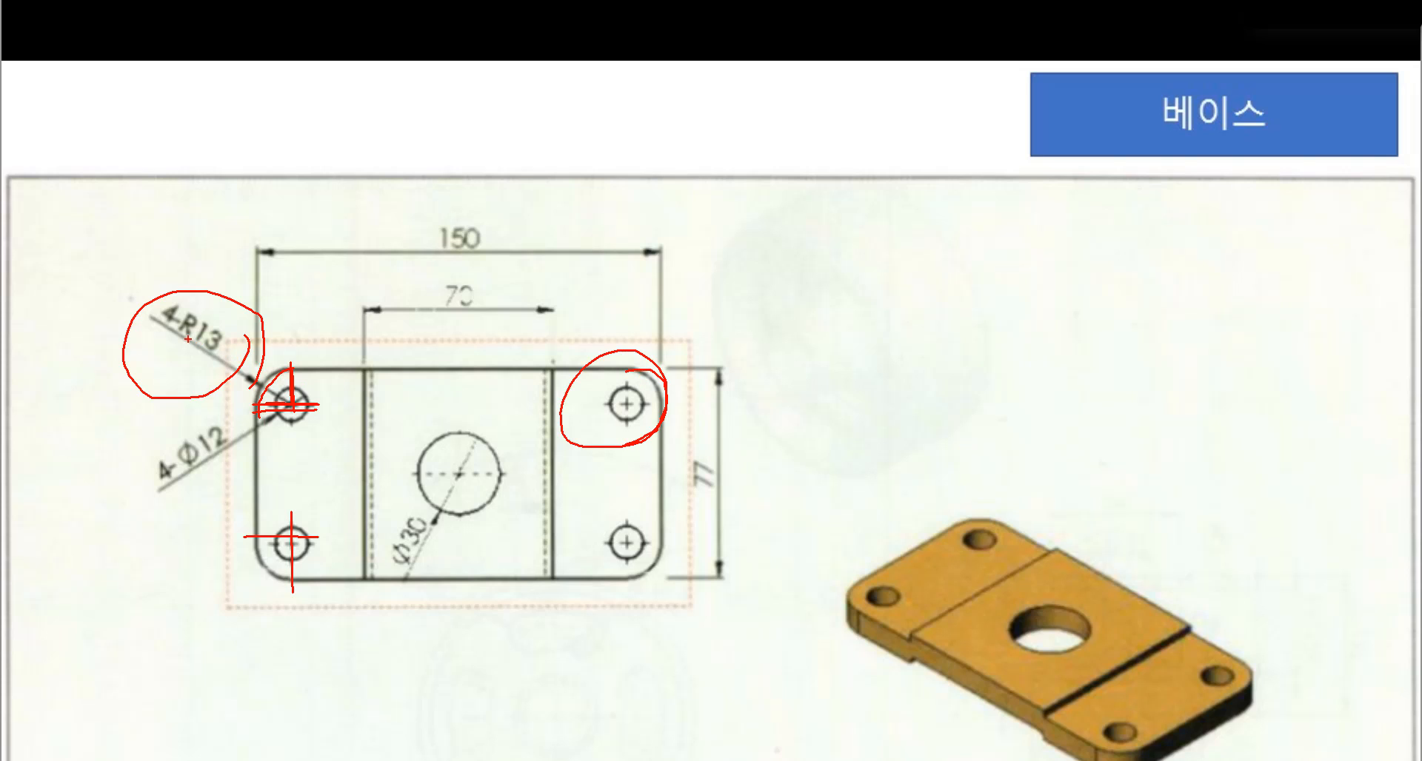
Examine the reference drawing's callouts for the R13 corner rounds, the Ø12 corner holes and the Ø30 central hole
{"action": "mouse_move", "coordinate": [187, 339]}
{"action": "left_mouse_down"}
{"action": "mouse_move", "coordinate": [204, 309]}
{"action": "mouse_move", "coordinate": [204, 350]}
{"action": "mouse_move", "coordinate": [278, 339]}
{"action": "left_mouse_up"}
{"action": "key", "text": "Escape"}
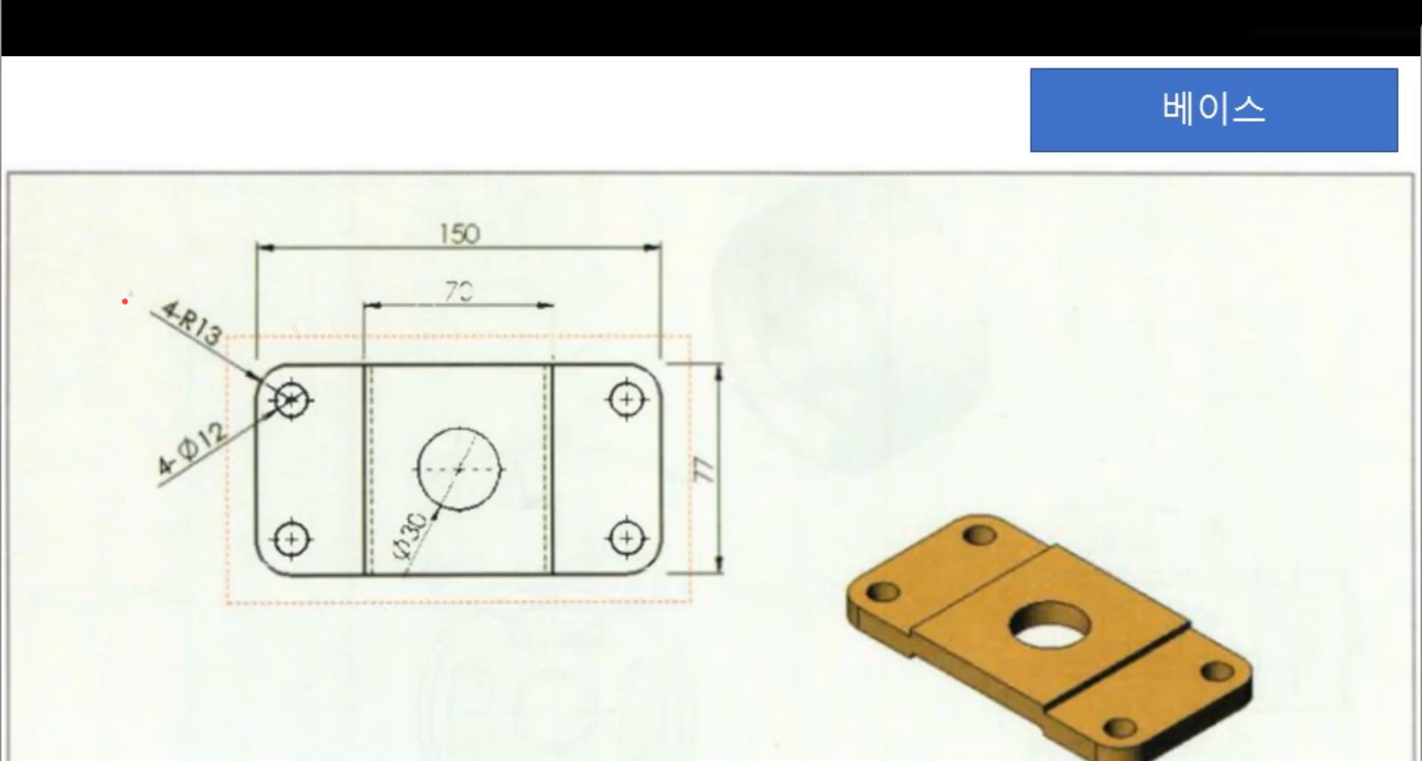
{"action": "mouse_move", "coordinate": [304, 424]}
{"action": "left_mouse_down"}
{"action": "mouse_move", "coordinate": [260, 410]}
{"action": "mouse_move", "coordinate": [308, 393]}
{"action": "mouse_move", "coordinate": [290, 422]}
{"action": "left_mouse_up"}
{"action": "mouse_move", "coordinate": [285, 533]}
{"action": "left_mouse_down"}
{"action": "mouse_move", "coordinate": [317, 547]}
{"action": "mouse_move", "coordinate": [275, 527]}
{"action": "left_mouse_up"}
{"action": "mouse_move", "coordinate": [245, 465]}
{"action": "left_mouse_down"}
{"action": "mouse_move", "coordinate": [165, 444]}
{"action": "mouse_move", "coordinate": [256, 440]}
{"action": "mouse_move", "coordinate": [236, 472]}
{"action": "left_mouse_up"}
{"action": "mouse_move", "coordinate": [172, 518]}
{"action": "left_mouse_down"}
{"action": "mouse_move", "coordinate": [206, 523]}
{"action": "mouse_move", "coordinate": [150, 523]}
{"action": "left_mouse_up"}
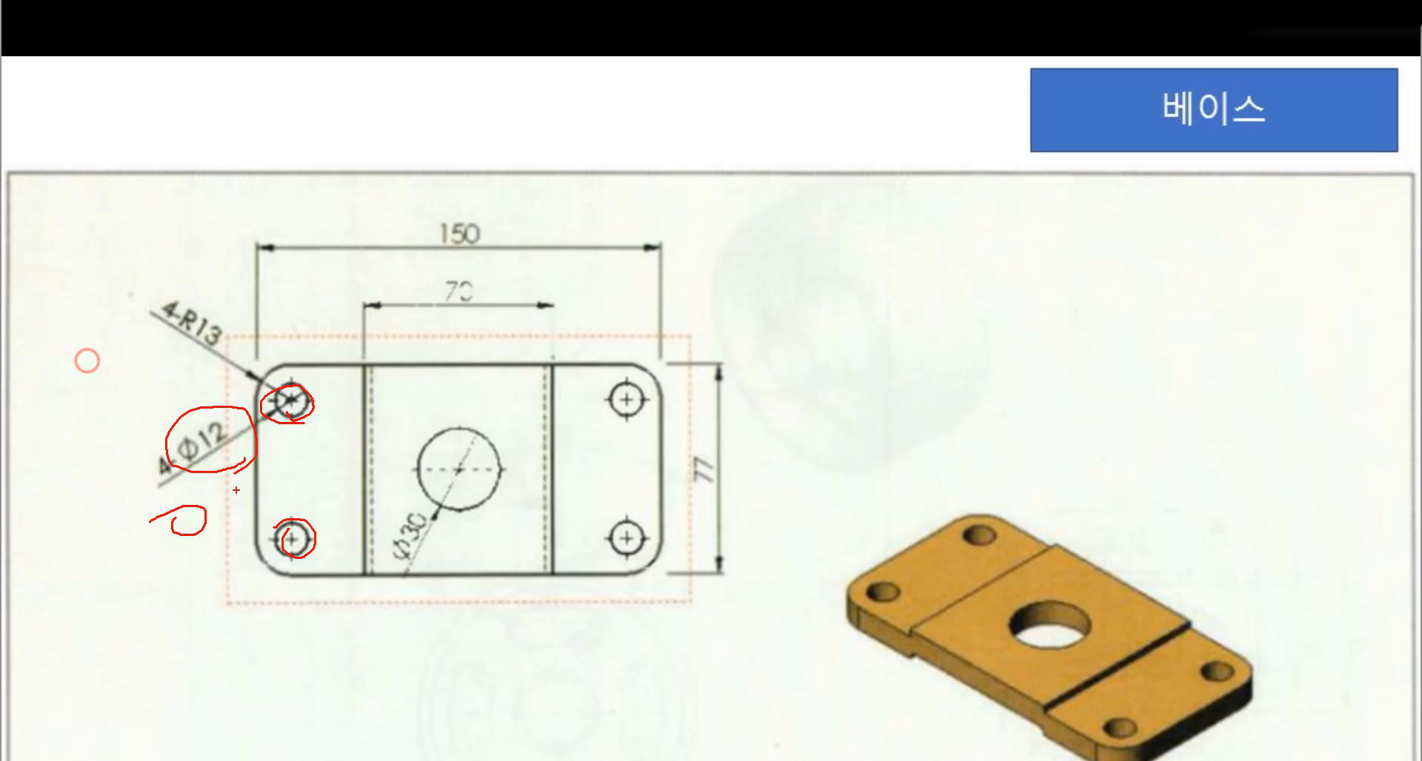
{"action": "left_click_drag", "start_coordinate": [228, 489], "coordinate": [177, 553]}
{"action": "mouse_move", "coordinate": [218, 511]}
{"action": "left_mouse_down"}
{"action": "mouse_move", "coordinate": [215, 535]}
{"action": "mouse_move", "coordinate": [262, 546]}
{"action": "left_mouse_up"}
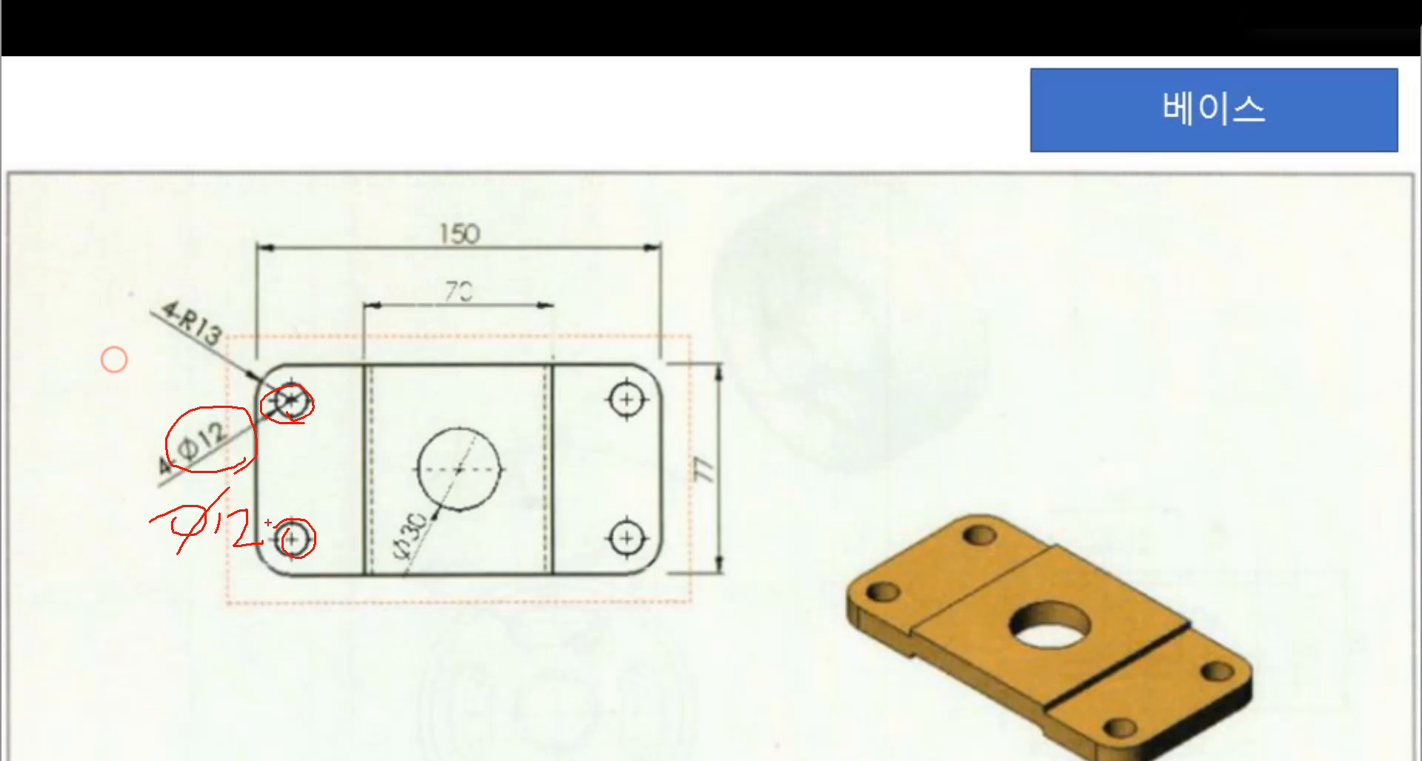
{"action": "mouse_move", "coordinate": [293, 363]}
{"action": "left_mouse_down"}
{"action": "mouse_move", "coordinate": [274, 365]}
{"action": "mouse_move", "coordinate": [252, 405]}
{"action": "left_mouse_up"}
{"action": "mouse_move", "coordinate": [245, 357]}
{"action": "left_mouse_down"}
{"action": "mouse_move", "coordinate": [213, 370]}
{"action": "mouse_move", "coordinate": [189, 320]}
{"action": "mouse_move", "coordinate": [252, 354]}
{"action": "mouse_move", "coordinate": [287, 411]}
{"action": "mouse_move", "coordinate": [307, 388]}
{"action": "mouse_move", "coordinate": [267, 396]}
{"action": "left_mouse_up"}
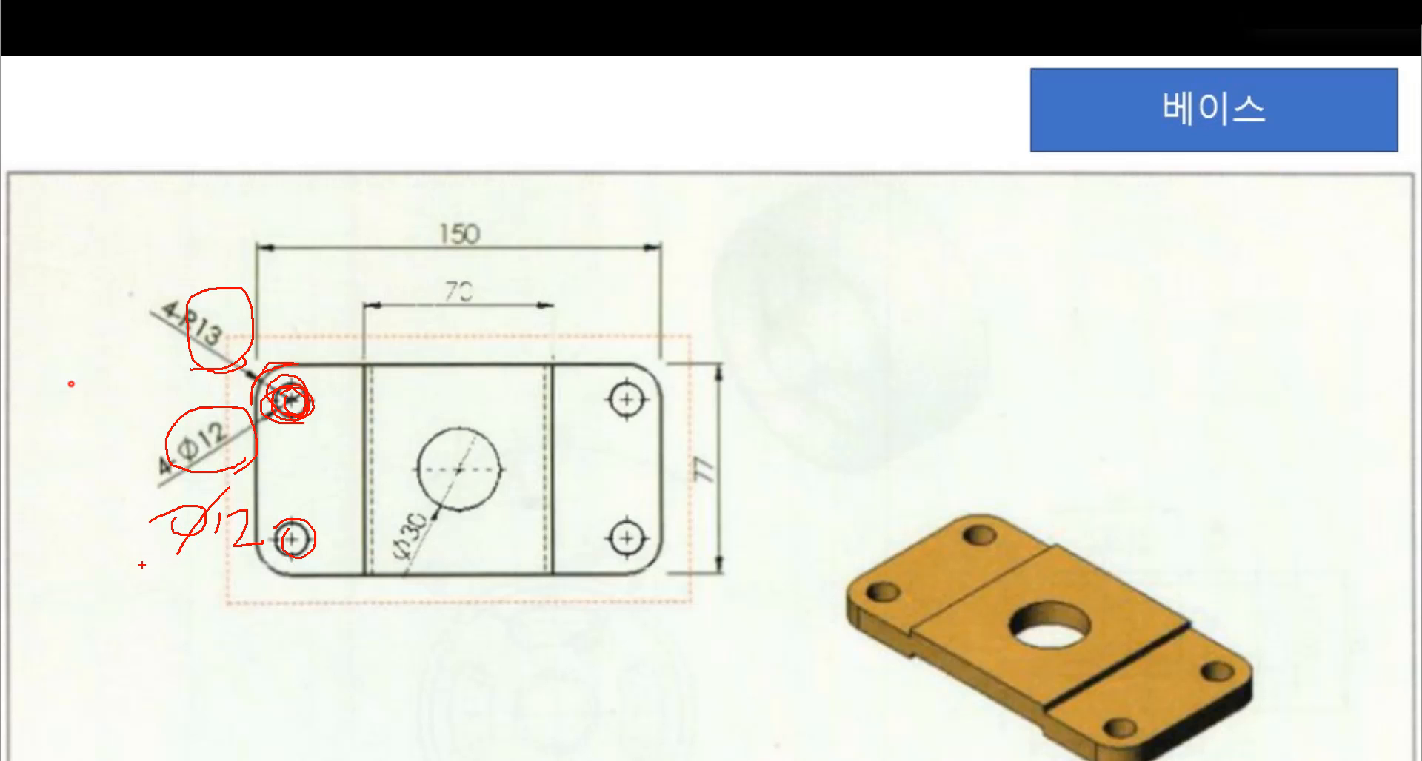
{"action": "mouse_move", "coordinate": [141, 565]}
{"action": "left_mouse_down"}
{"action": "mouse_move", "coordinate": [282, 569]}
{"action": "mouse_move", "coordinate": [126, 571]}
{"action": "mouse_move", "coordinate": [291, 572]}
{"action": "left_mouse_up"}
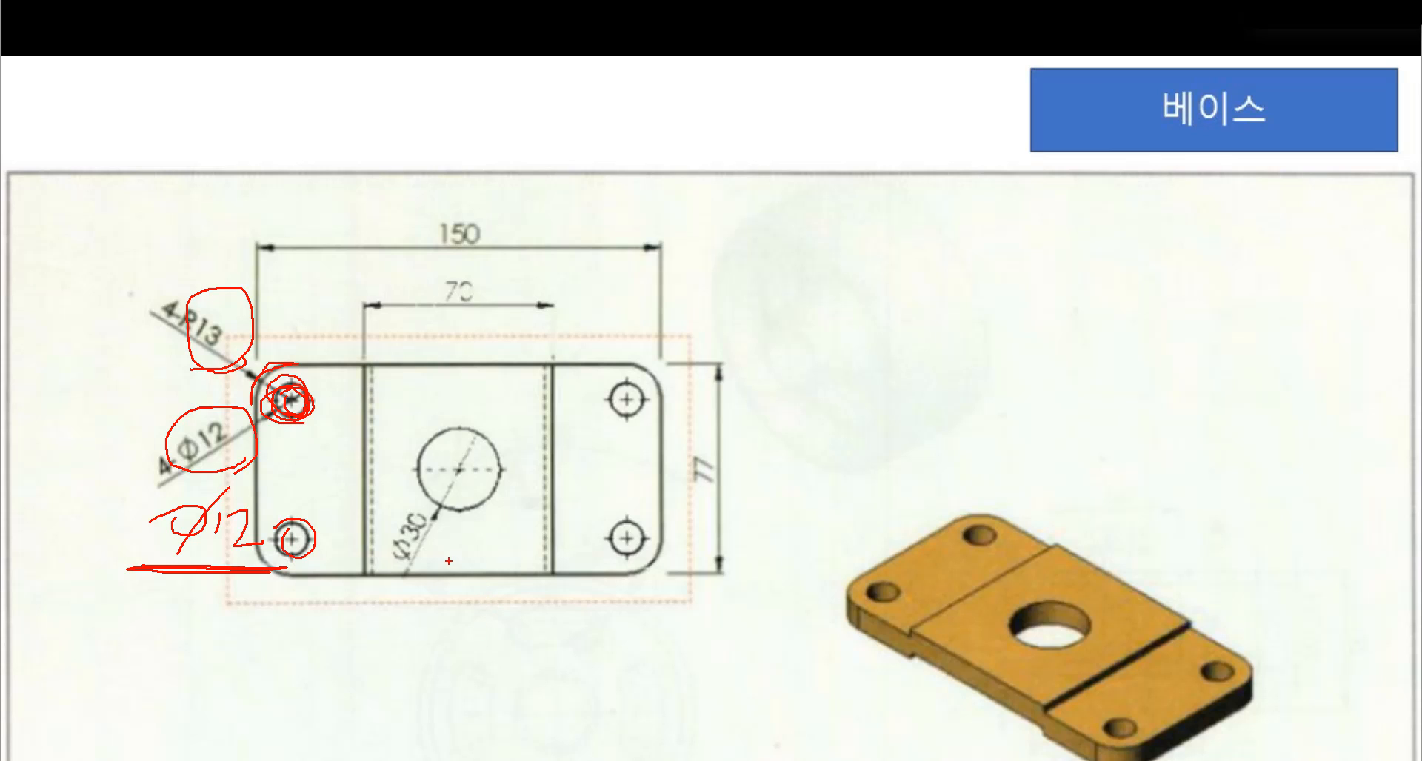
{"action": "mouse_move", "coordinate": [449, 562]}
{"action": "left_mouse_down"}
{"action": "mouse_move", "coordinate": [326, 529]}
{"action": "mouse_move", "coordinate": [433, 518]}
{"action": "mouse_move", "coordinate": [396, 563]}
{"action": "mouse_move", "coordinate": [463, 548]}
{"action": "left_mouse_up"}
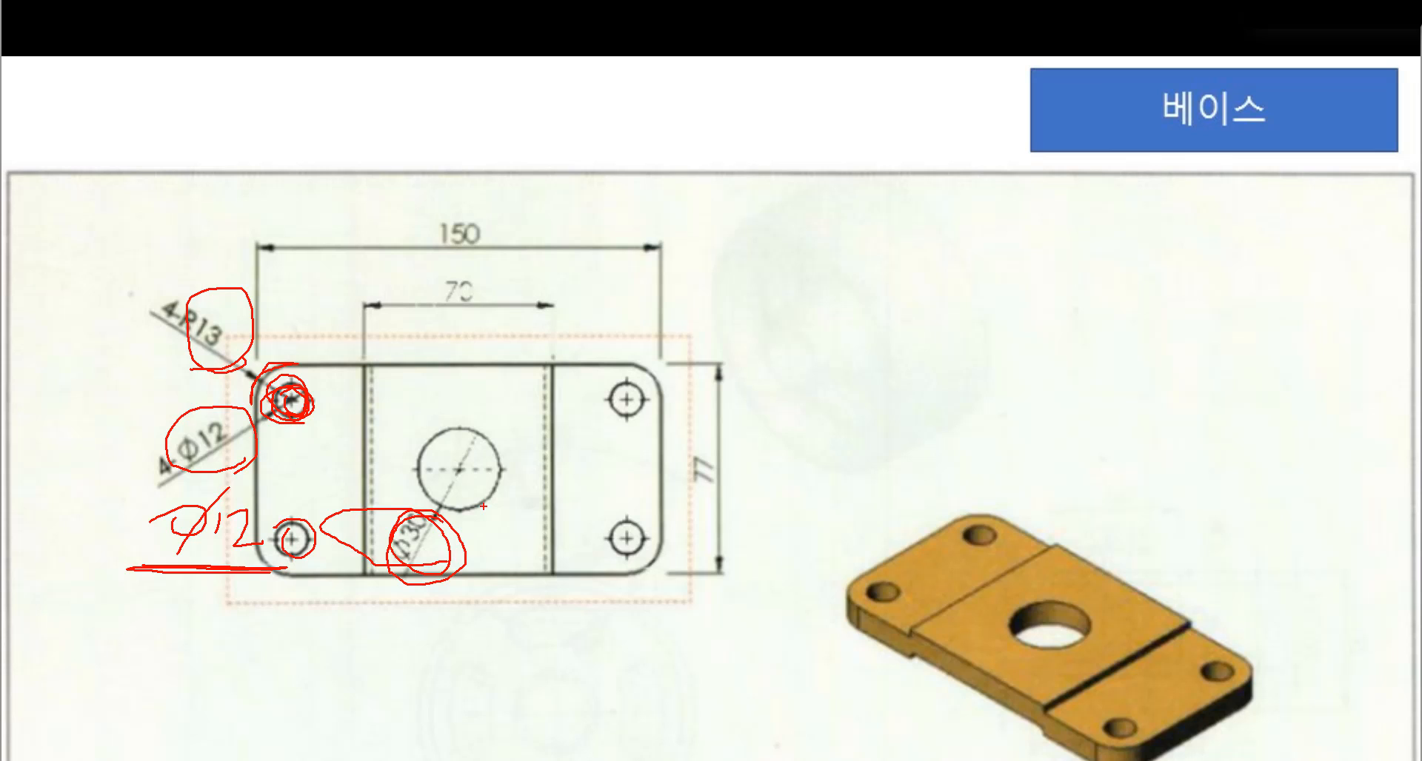
{"action": "mouse_move", "coordinate": [483, 507]}
{"action": "left_mouse_down"}
{"action": "mouse_move", "coordinate": [443, 518]}
{"action": "mouse_move", "coordinate": [417, 443]}
{"action": "mouse_move", "coordinate": [515, 471]}
{"action": "left_mouse_up"}
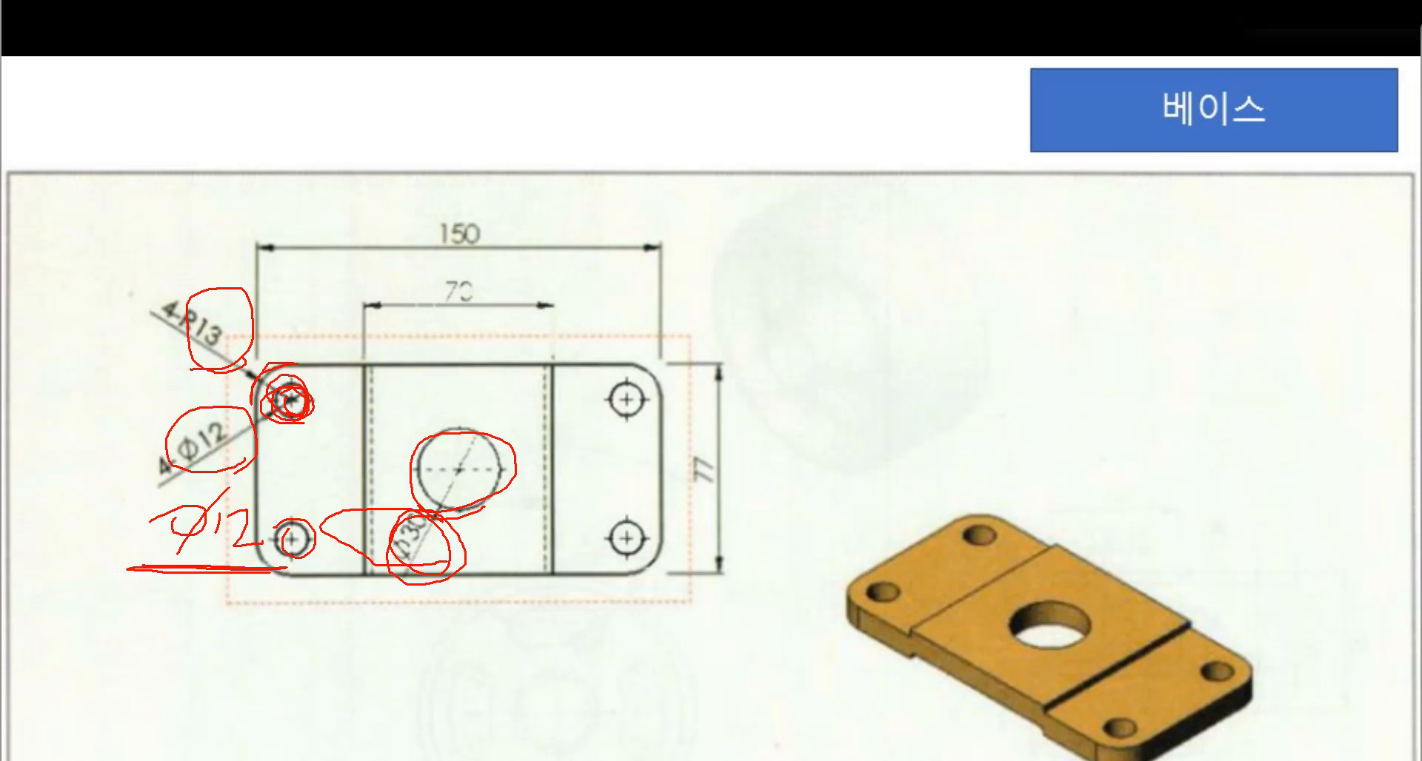
{"action": "left_click_drag", "start_coordinate": [411, 503], "coordinate": [454, 422]}
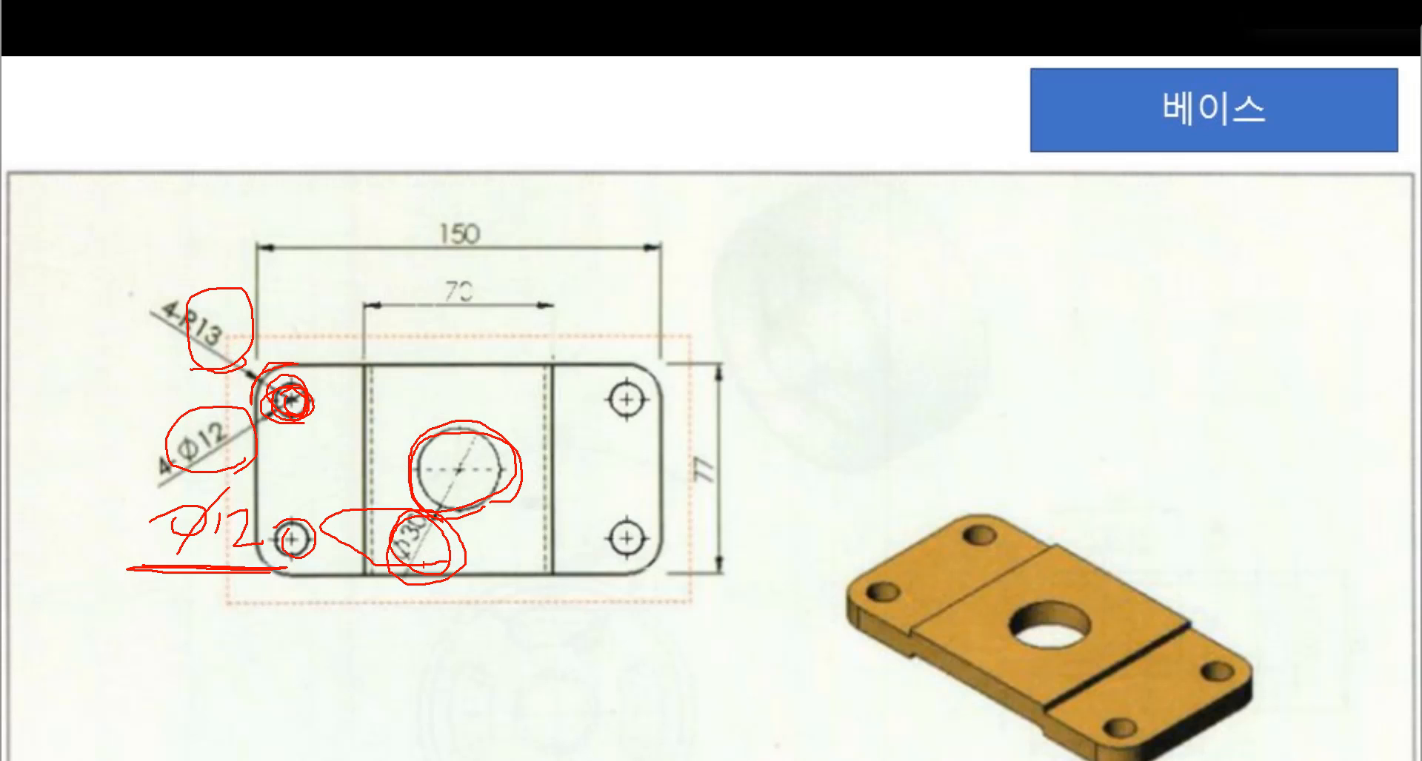
{"action": "left_click_drag", "start_coordinate": [438, 518], "coordinate": [444, 569]}
Switch back to NX and round the four outer corners of the plate profile with Fillet at radius 13
{"action": "right_click", "coordinate": [881, 398]}
{"action": "left_click", "coordinate": [755, 234]}
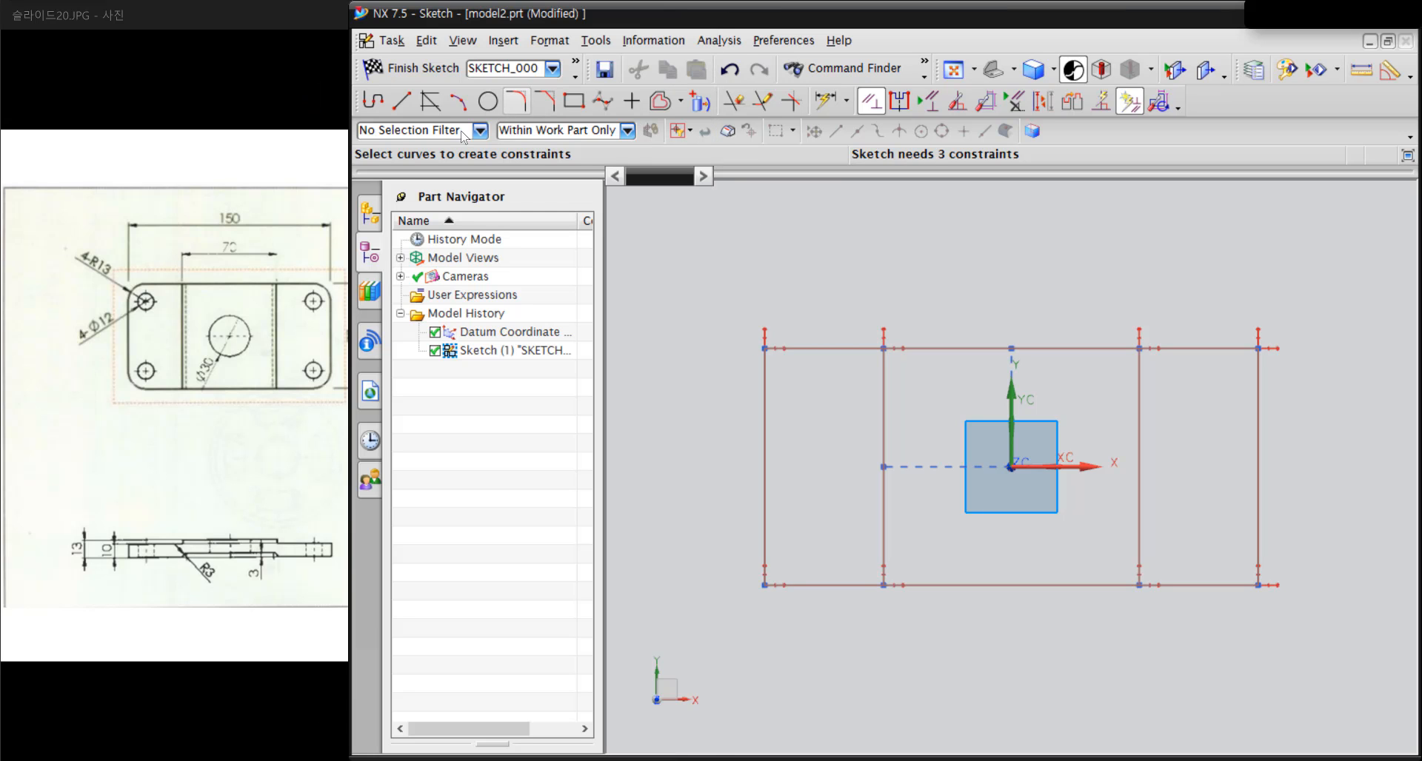
{"action": "left_click", "coordinate": [516, 102]}
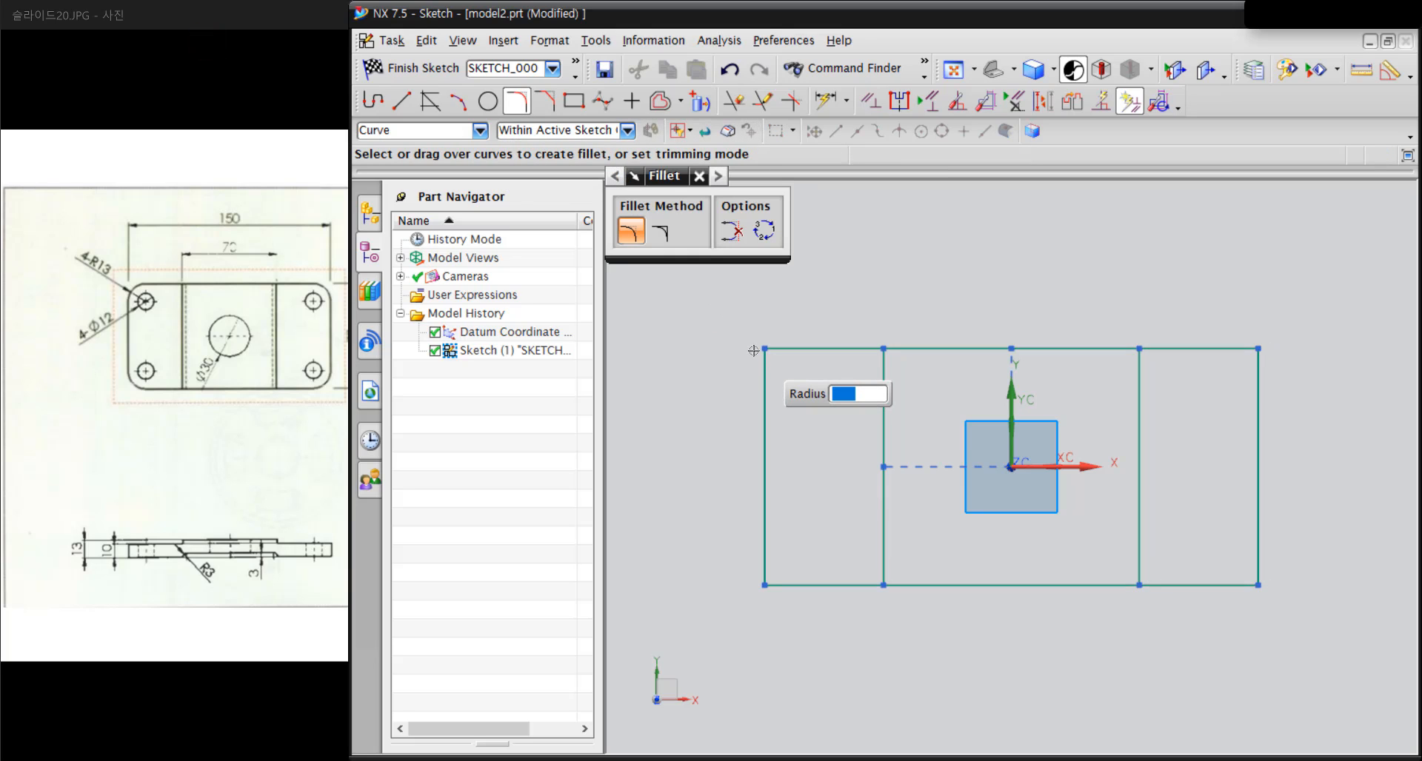
{"action": "type", "text": "1"}
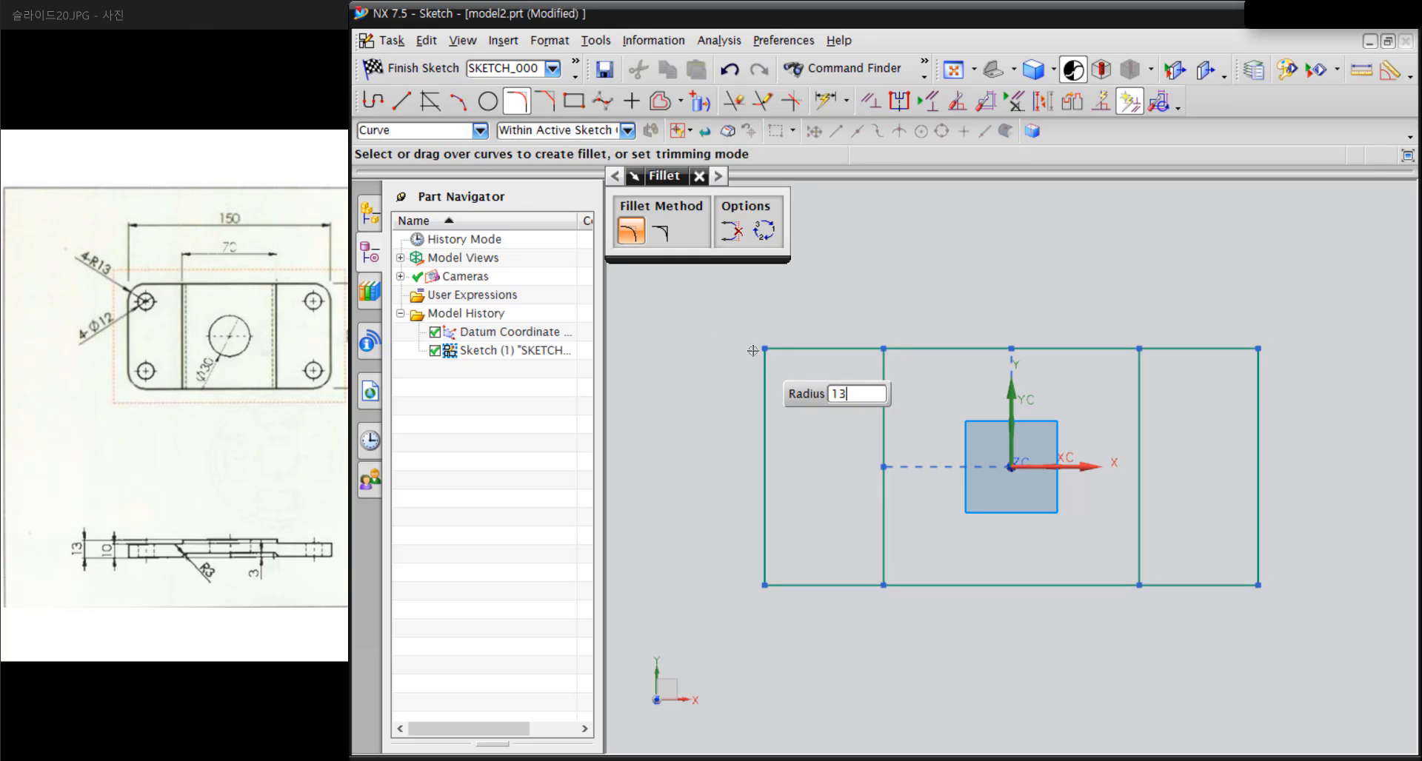
{"action": "type", "text": "3"}
{"action": "key", "text": "Return"}
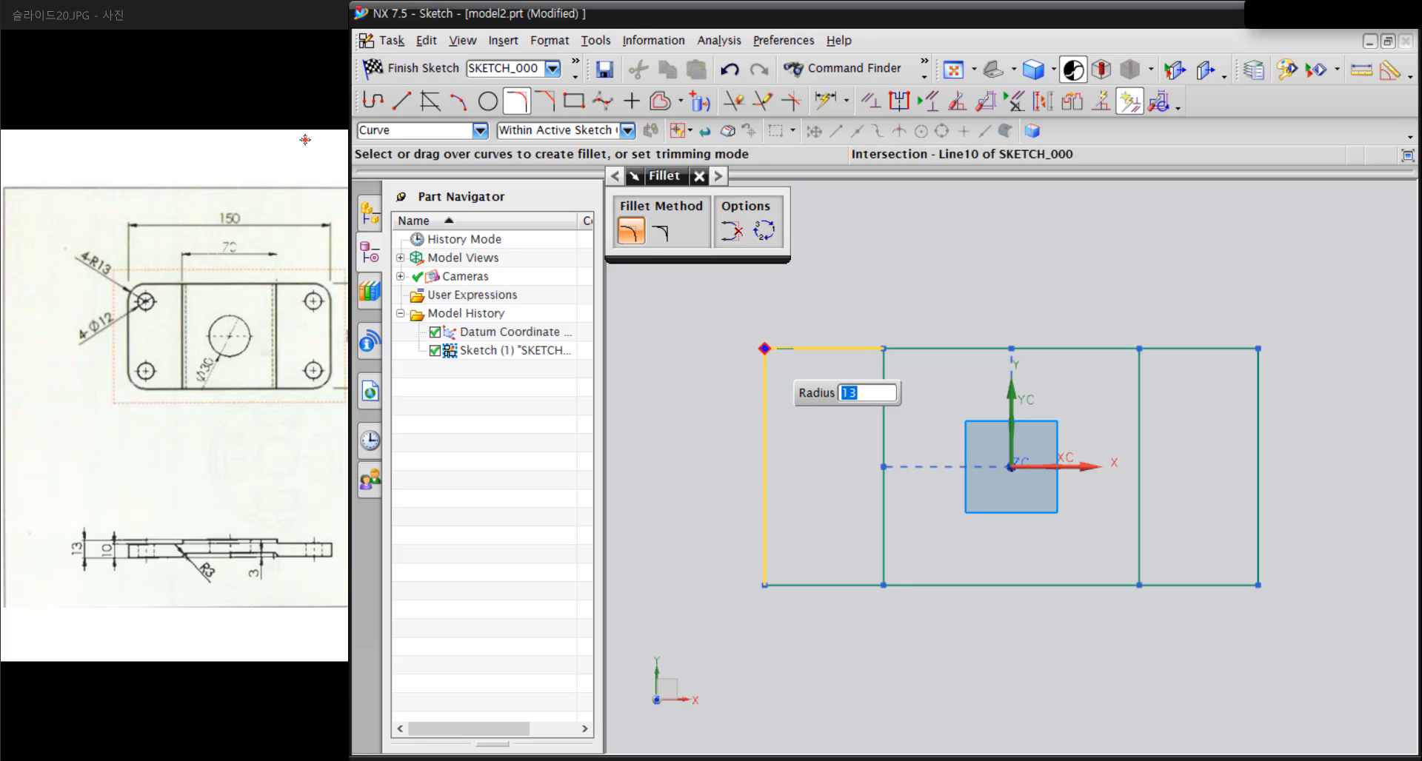
{"action": "left_click", "coordinate": [777, 355]}
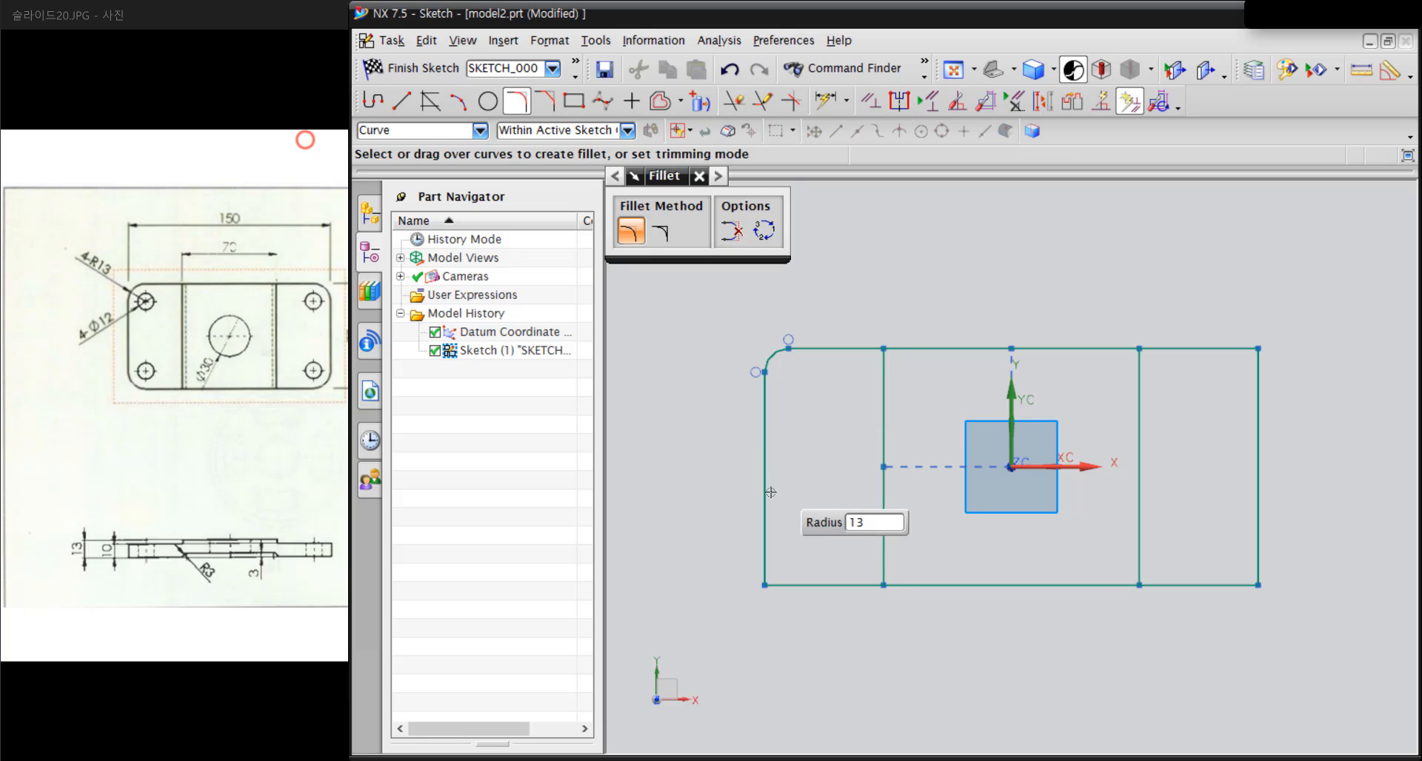
{"action": "left_click", "coordinate": [787, 587]}
{"action": "left_click", "coordinate": [1229, 584]}
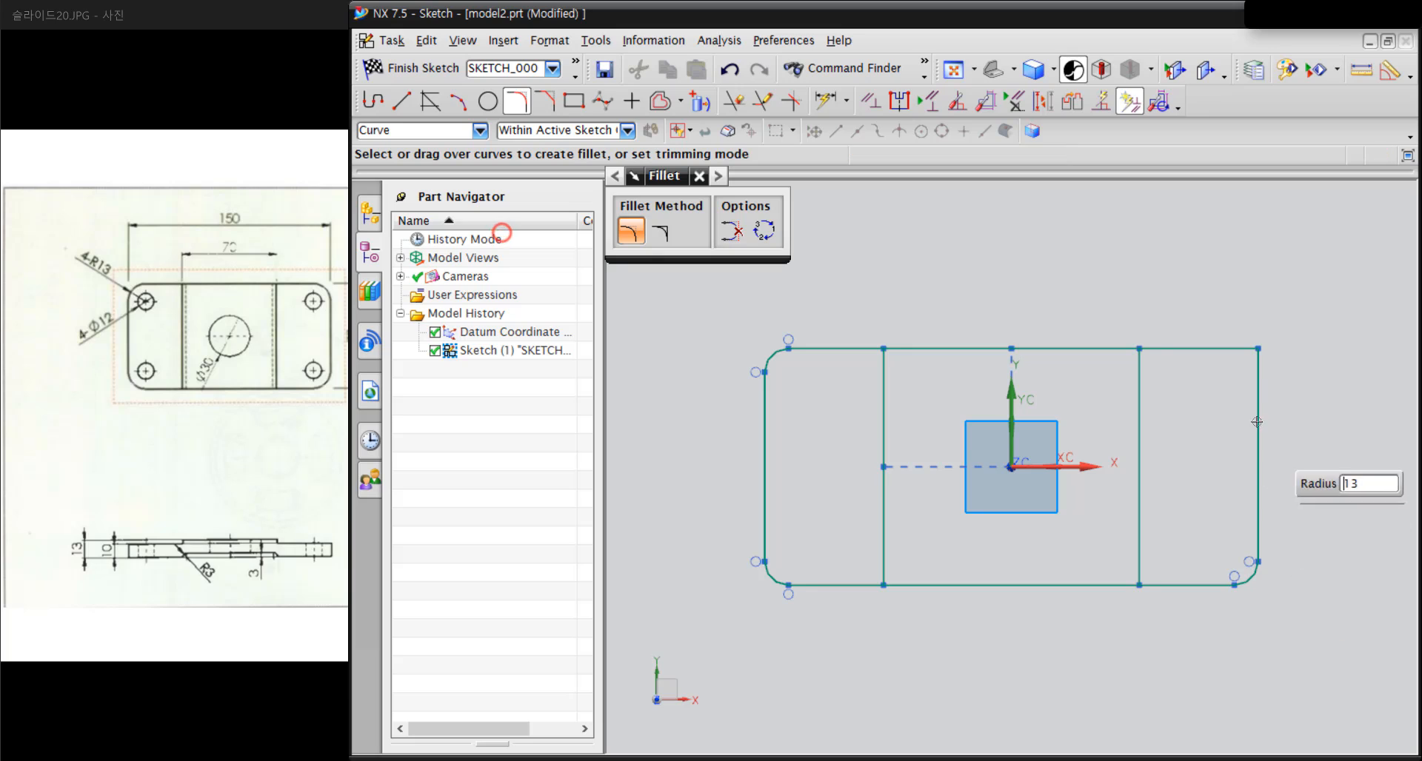
{"action": "left_click", "coordinate": [1251, 352]}
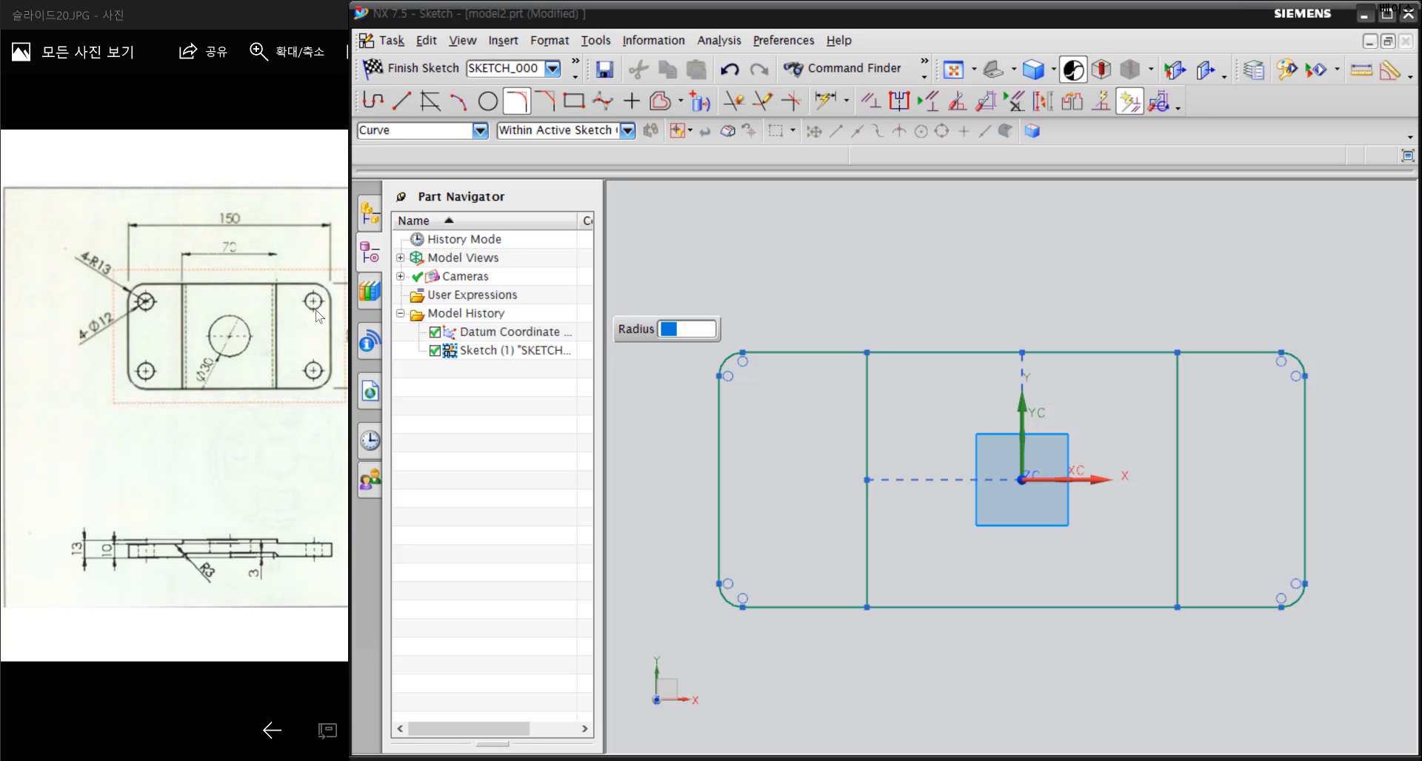
Sketch two small circles in the left section, one near its upper rounded corner and one near its lower rounded corner
{"action": "left_click", "coordinate": [488, 101]}
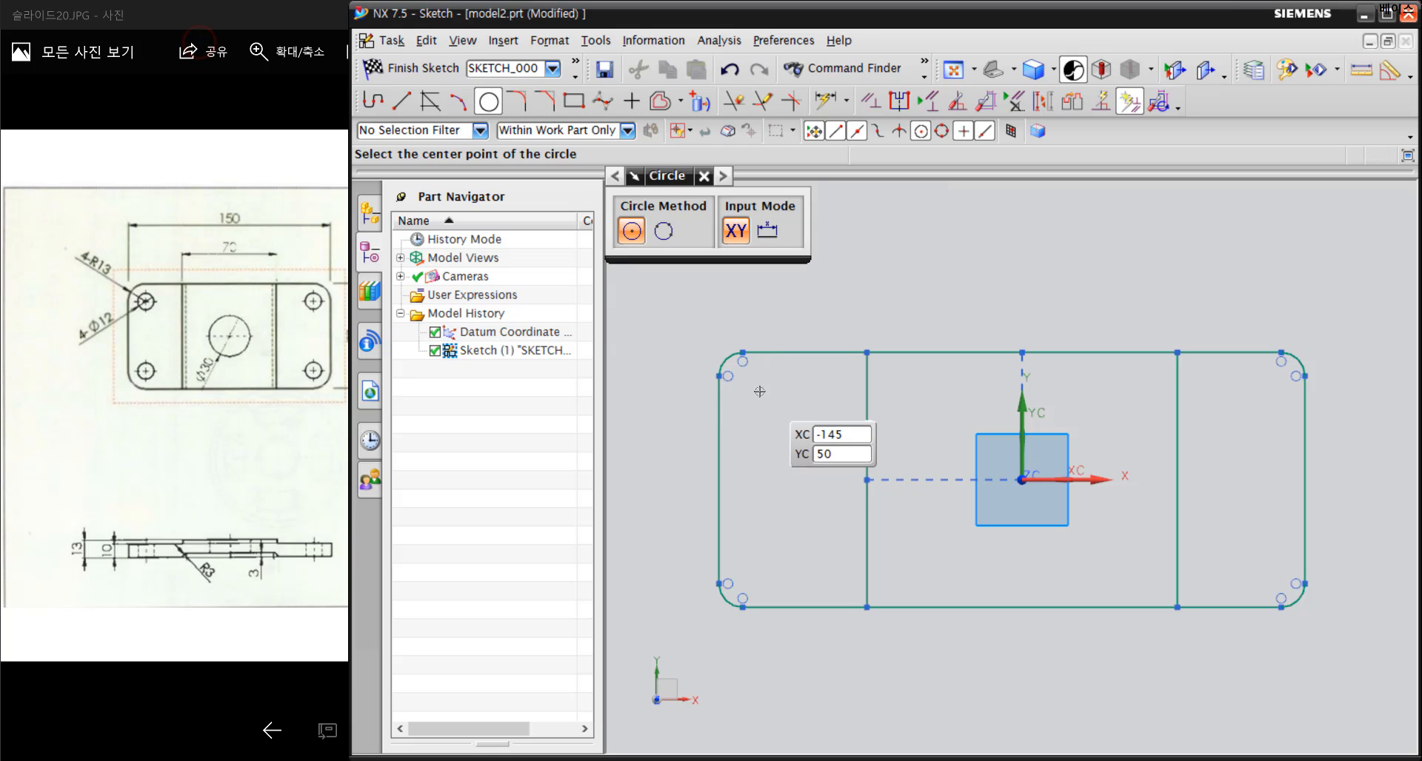
{"action": "left_click", "coordinate": [766, 399]}
{"action": "type", "text": "12"}
{"action": "key", "text": "Return"}
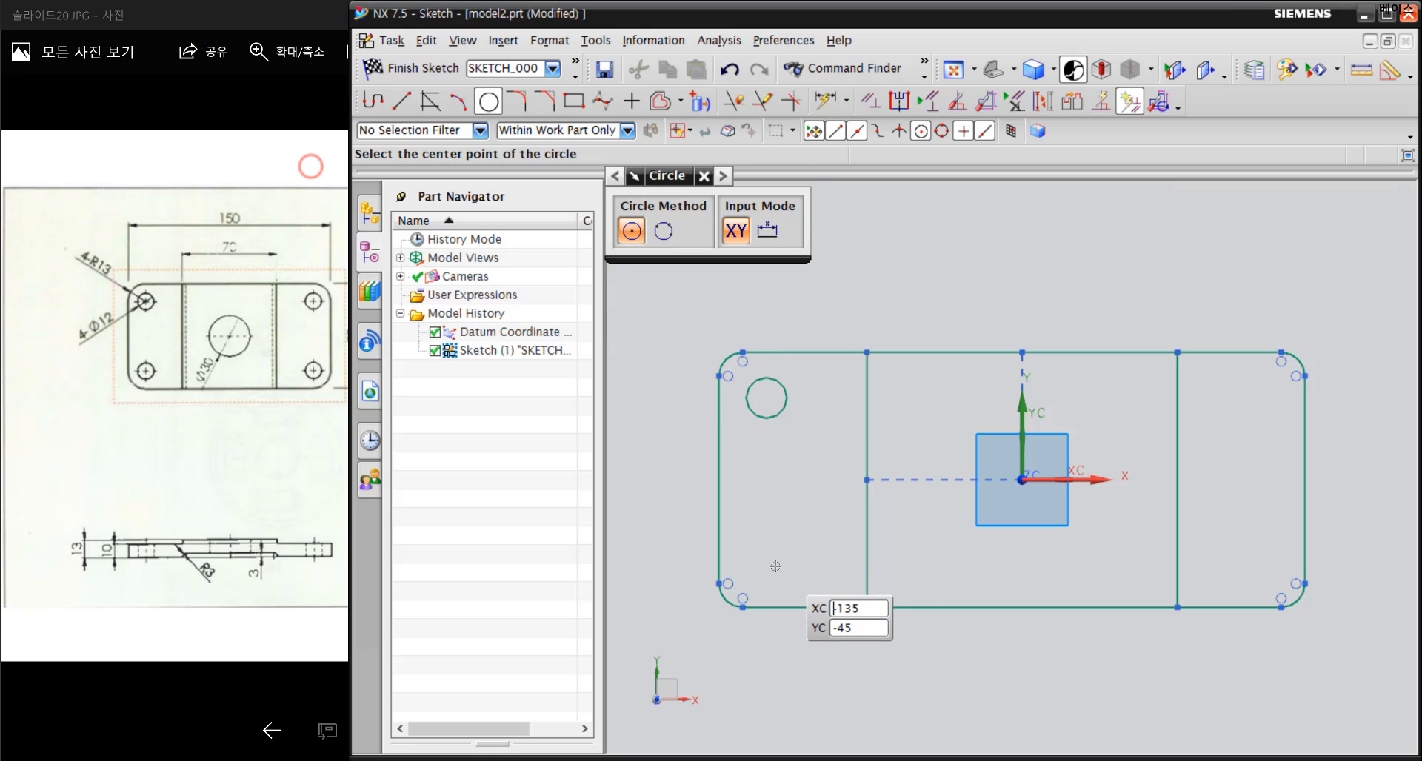
{"action": "left_click", "coordinate": [766, 573]}
{"action": "type", "text": "12"}
{"action": "key", "text": "Return"}
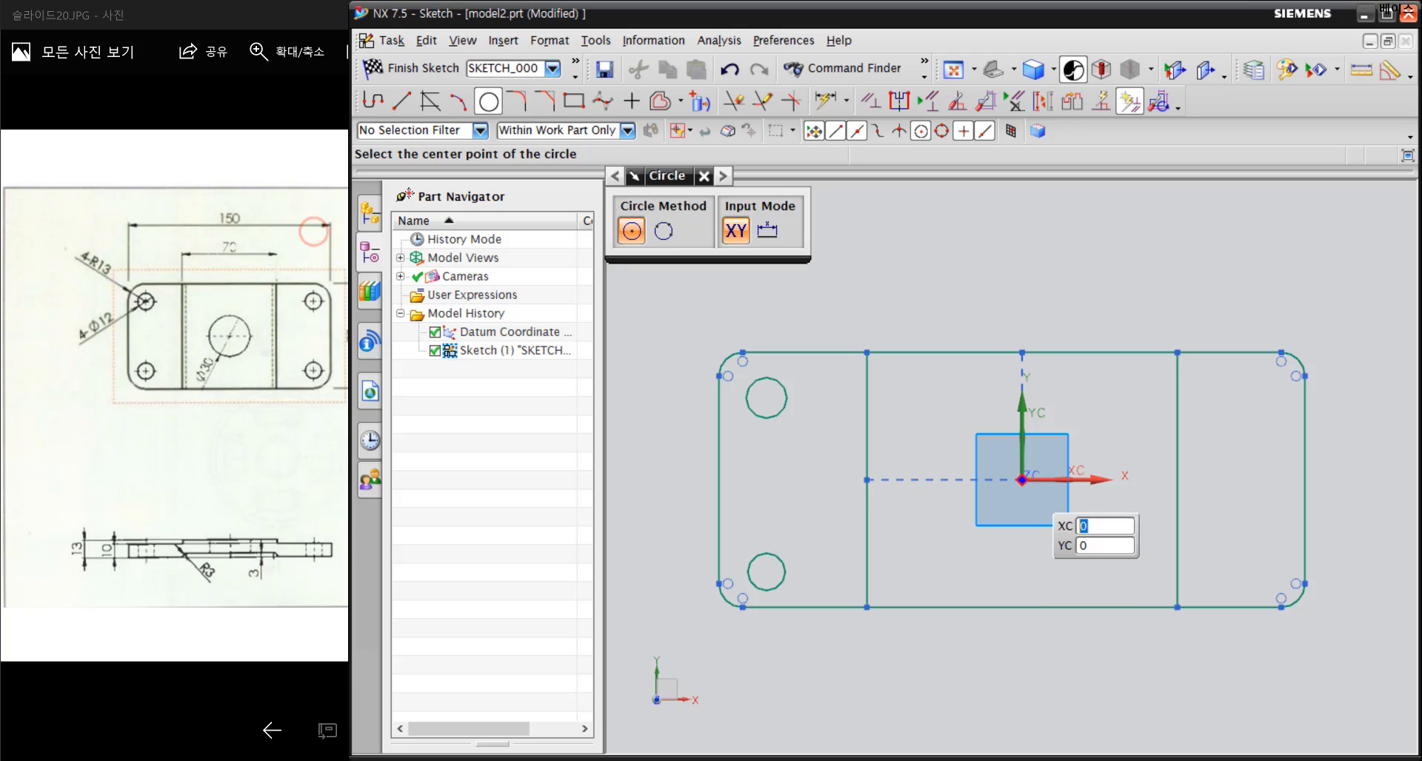
Sketch a large circle centred on the datum origin and two small circles near the right section's rounded corners
{"action": "left_click", "coordinate": [1022, 480]}
{"action": "left_click", "coordinate": [1073, 549]}
{"action": "left_click", "coordinate": [1267, 398]}
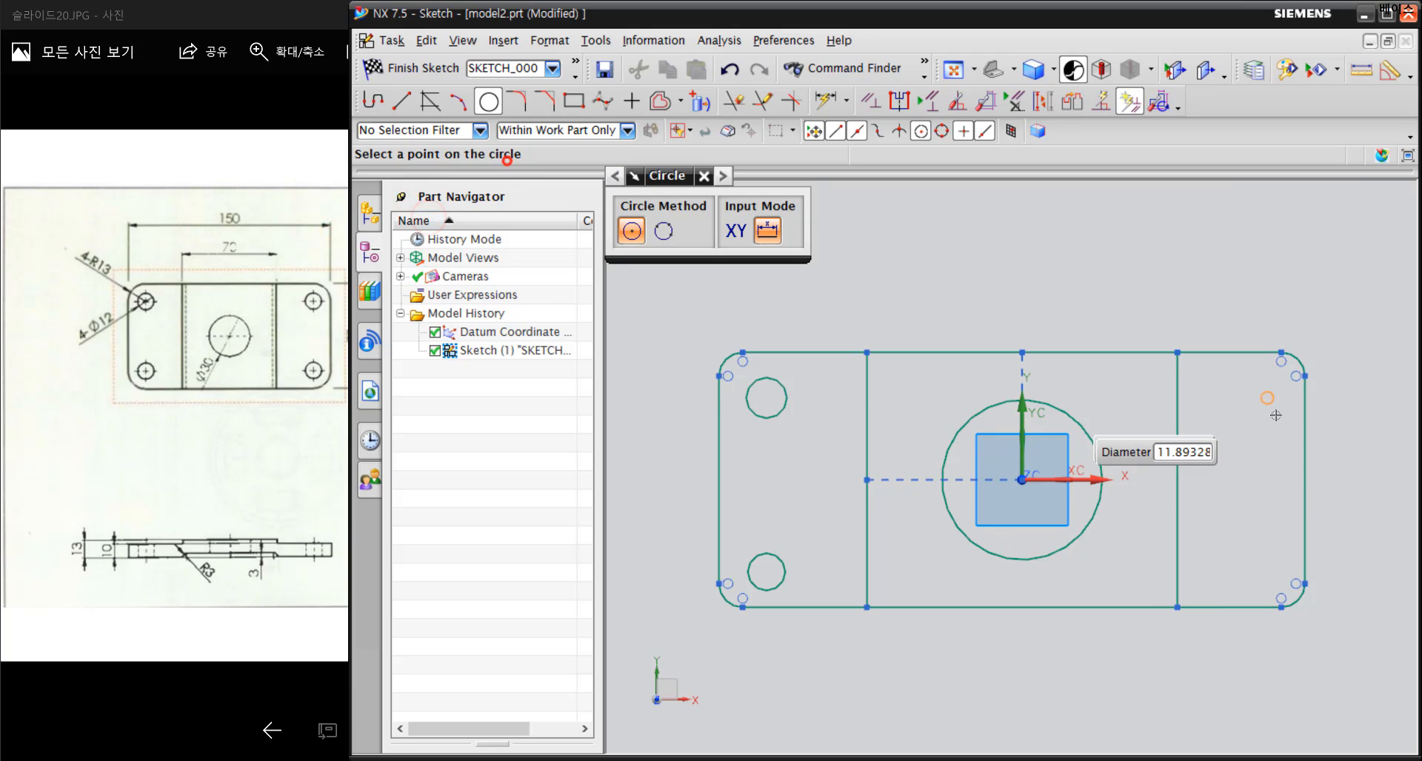
{"action": "type", "text": "12"}
{"action": "key", "text": "Return"}
{"action": "left_click", "coordinate": [1267, 573]}
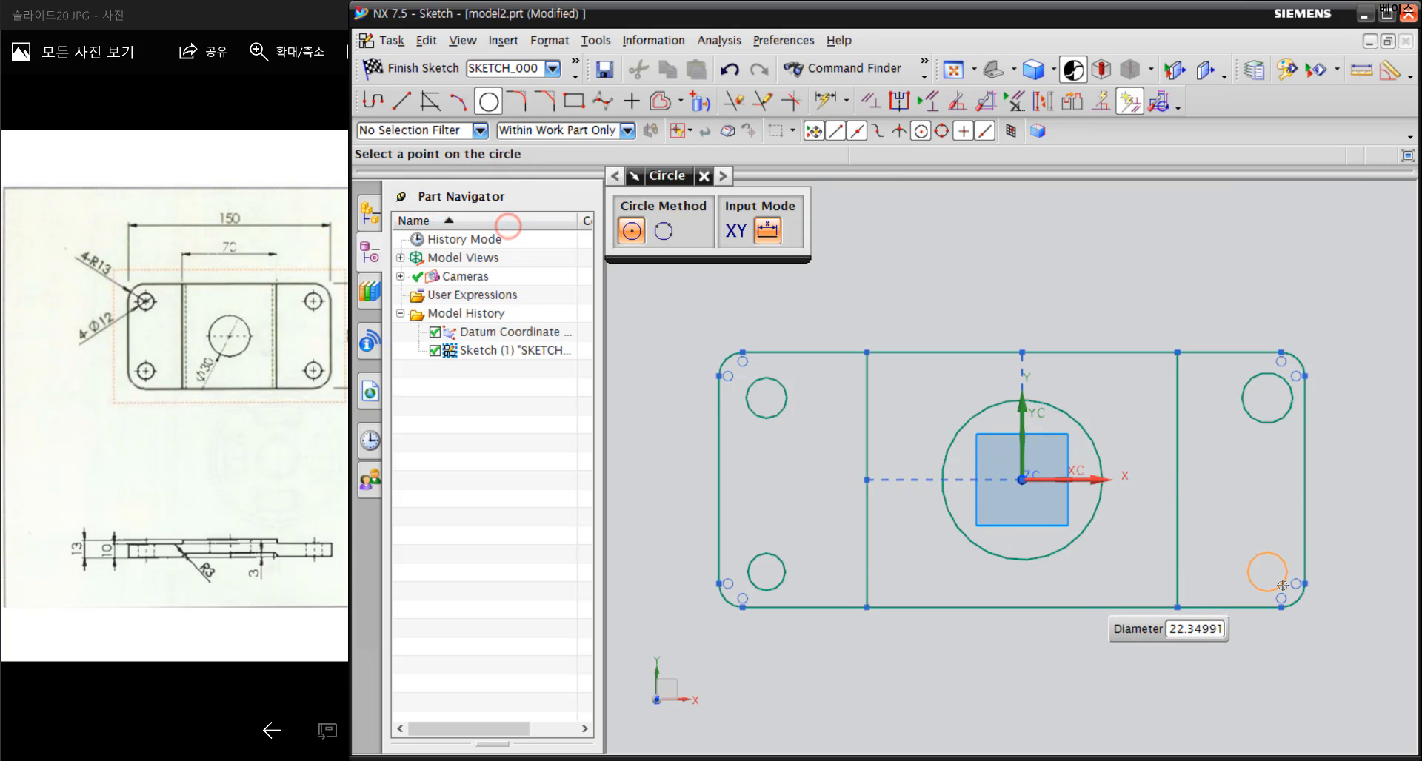
{"action": "type", "text": "12"}
{"action": "key", "text": "Return"}
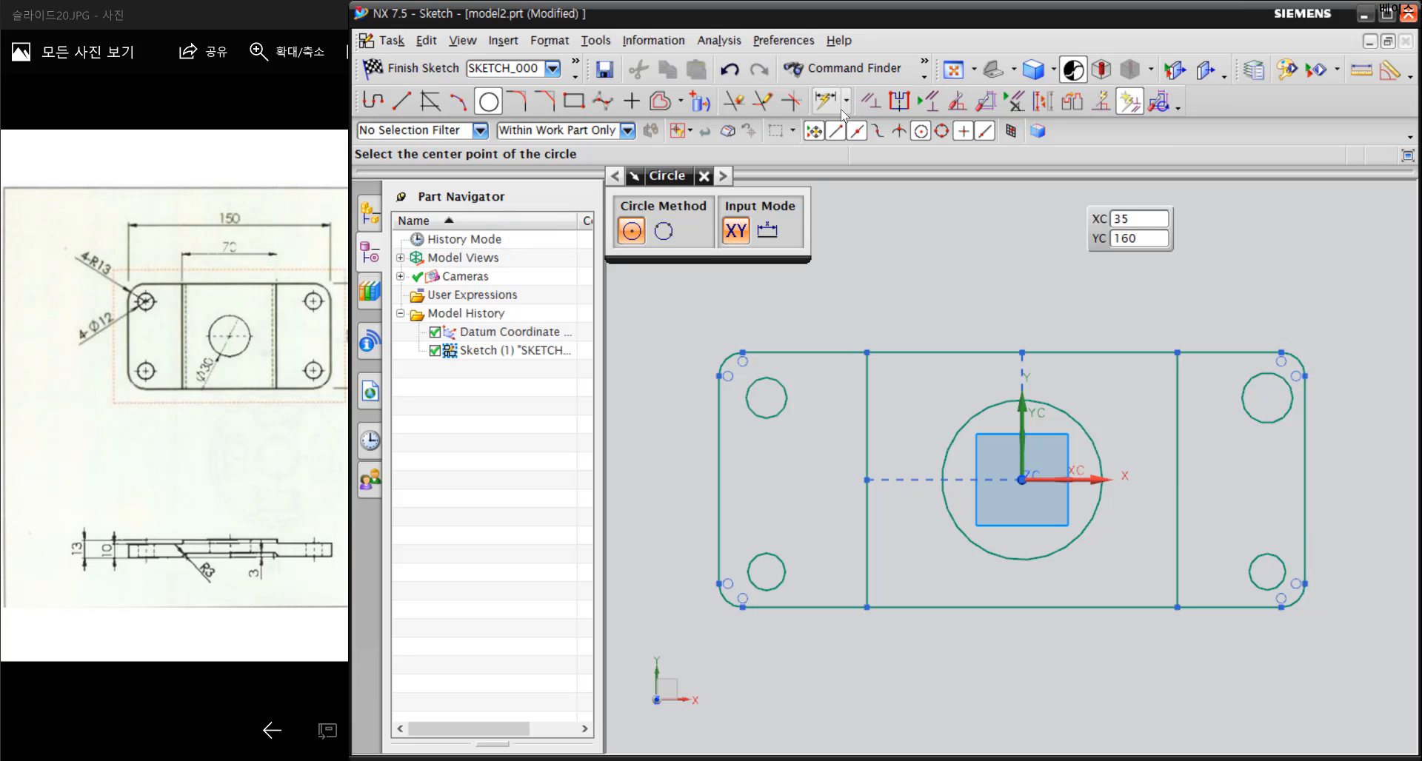
Apply an Equal Radius constraint to the four corner fillet arcs of the plate profile
{"action": "left_click", "coordinate": [870, 101]}
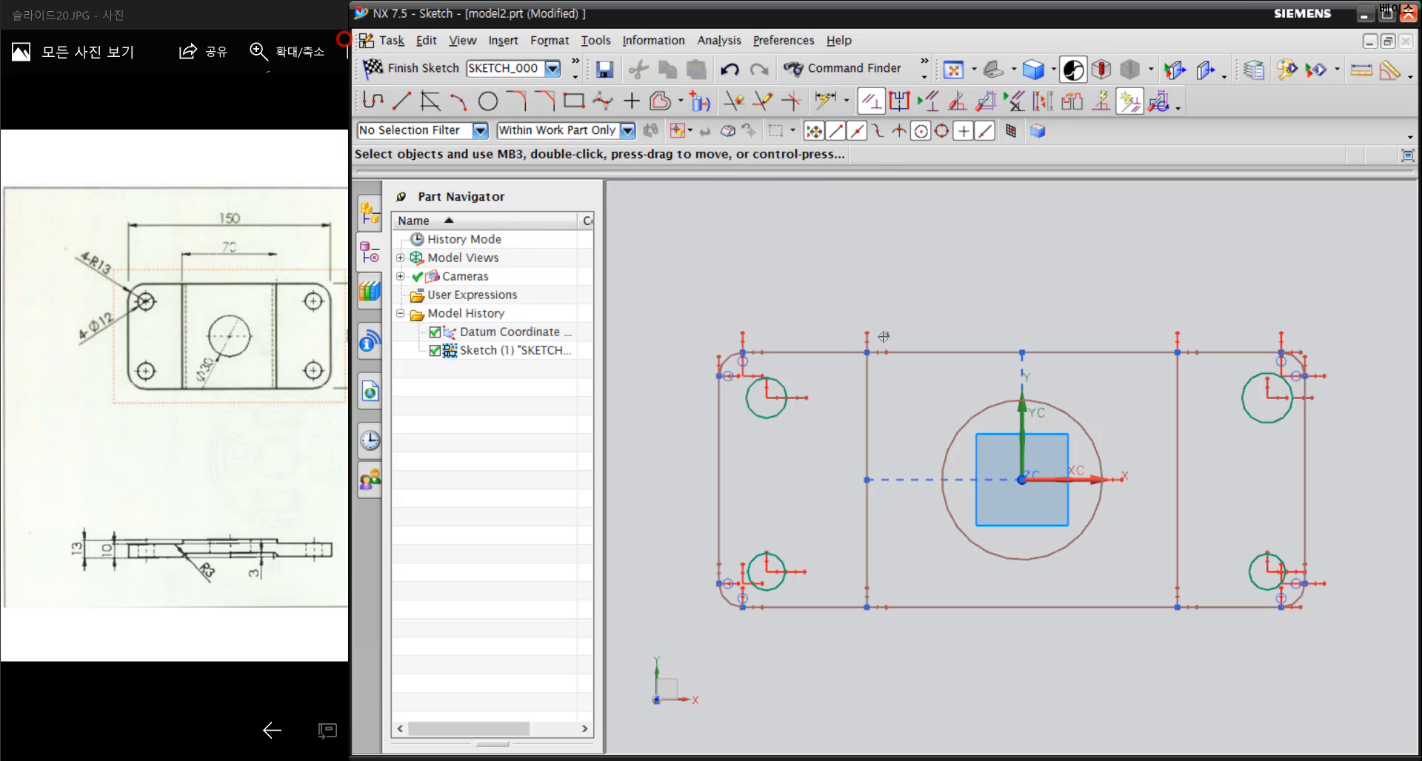
{"action": "left_click", "coordinate": [725, 363]}
{"action": "left_click", "coordinate": [725, 601]}
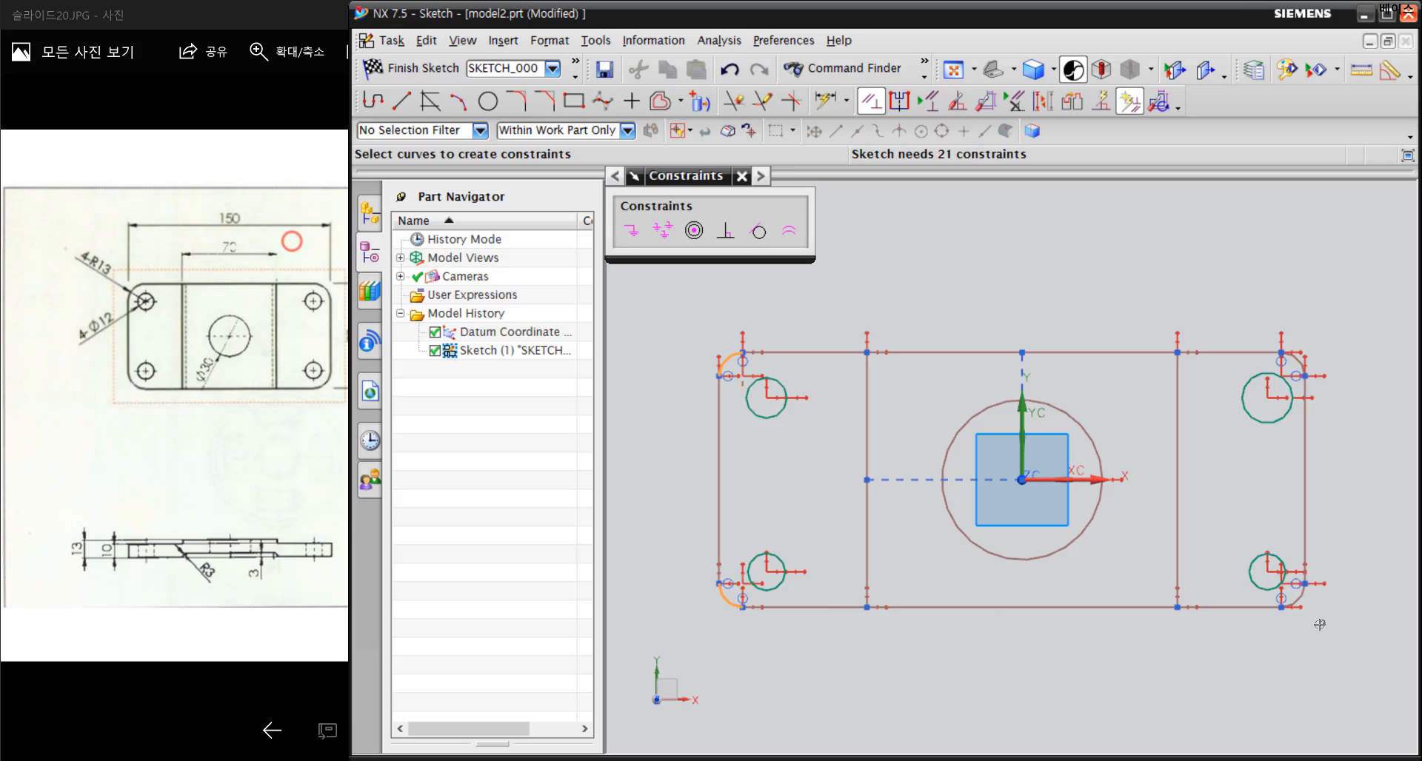
{"action": "left_click", "coordinate": [1301, 595]}
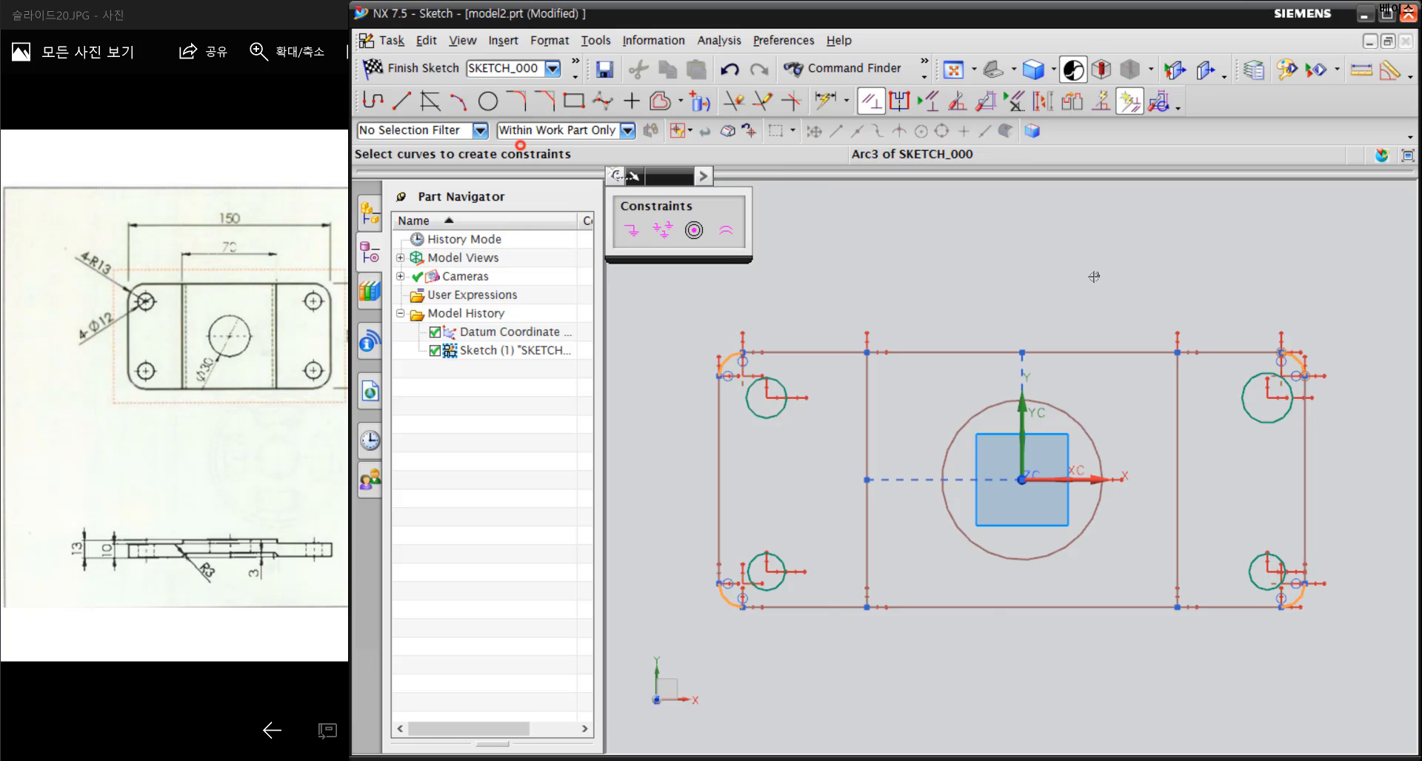
{"action": "left_click", "coordinate": [725, 230]}
Apply an Equal Radius constraint to the four small corner circles
{"action": "left_click", "coordinate": [773, 389]}
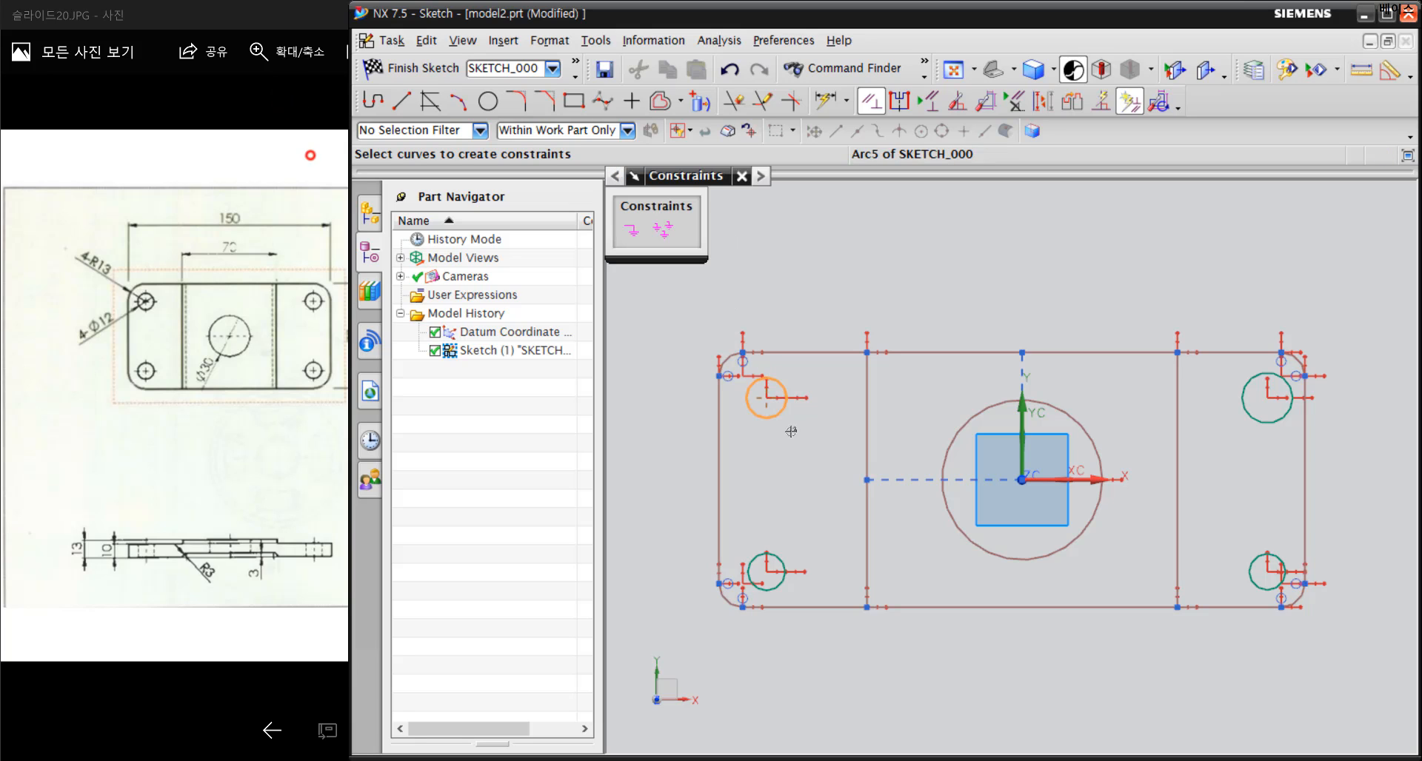
{"action": "left_click", "coordinate": [780, 562]}
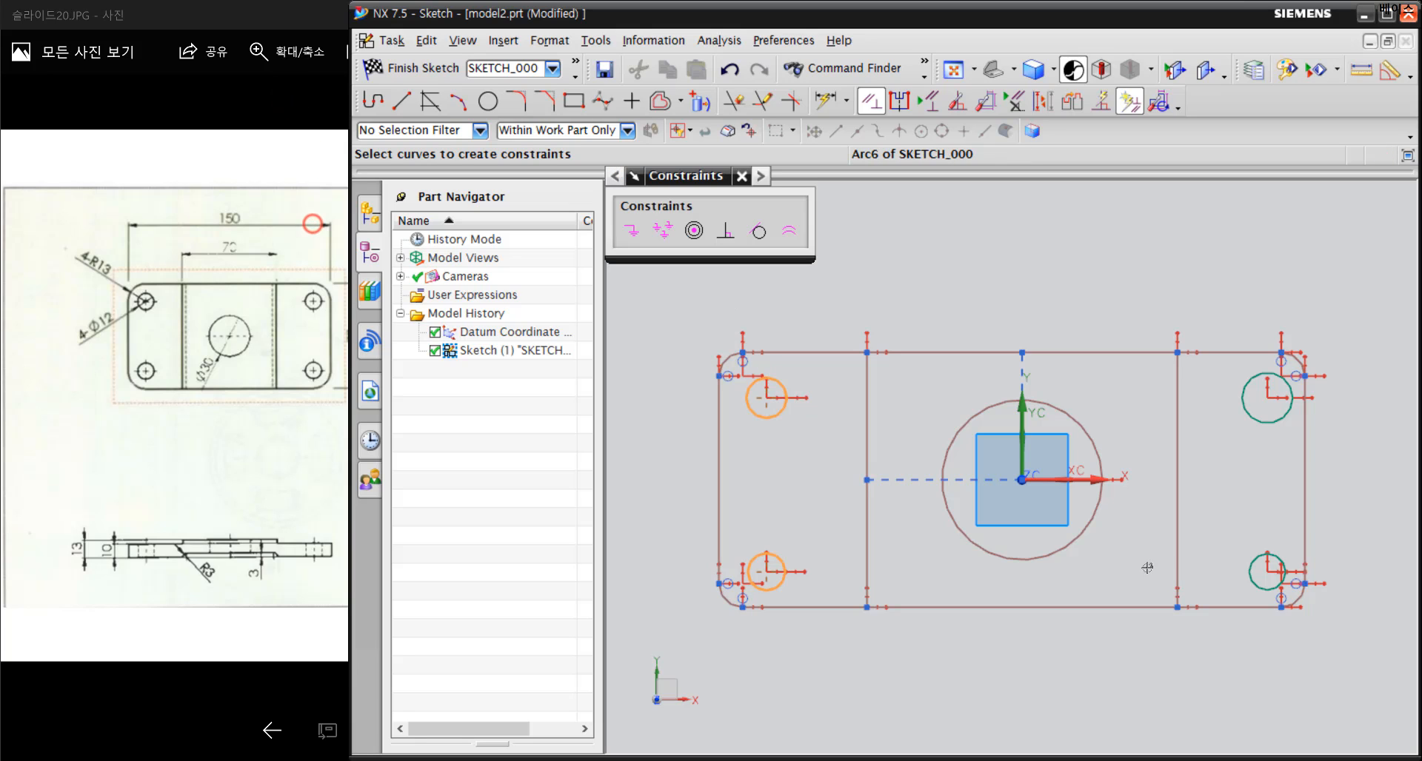
{"action": "left_click", "coordinate": [1251, 570]}
{"action": "left_click", "coordinate": [1265, 423]}
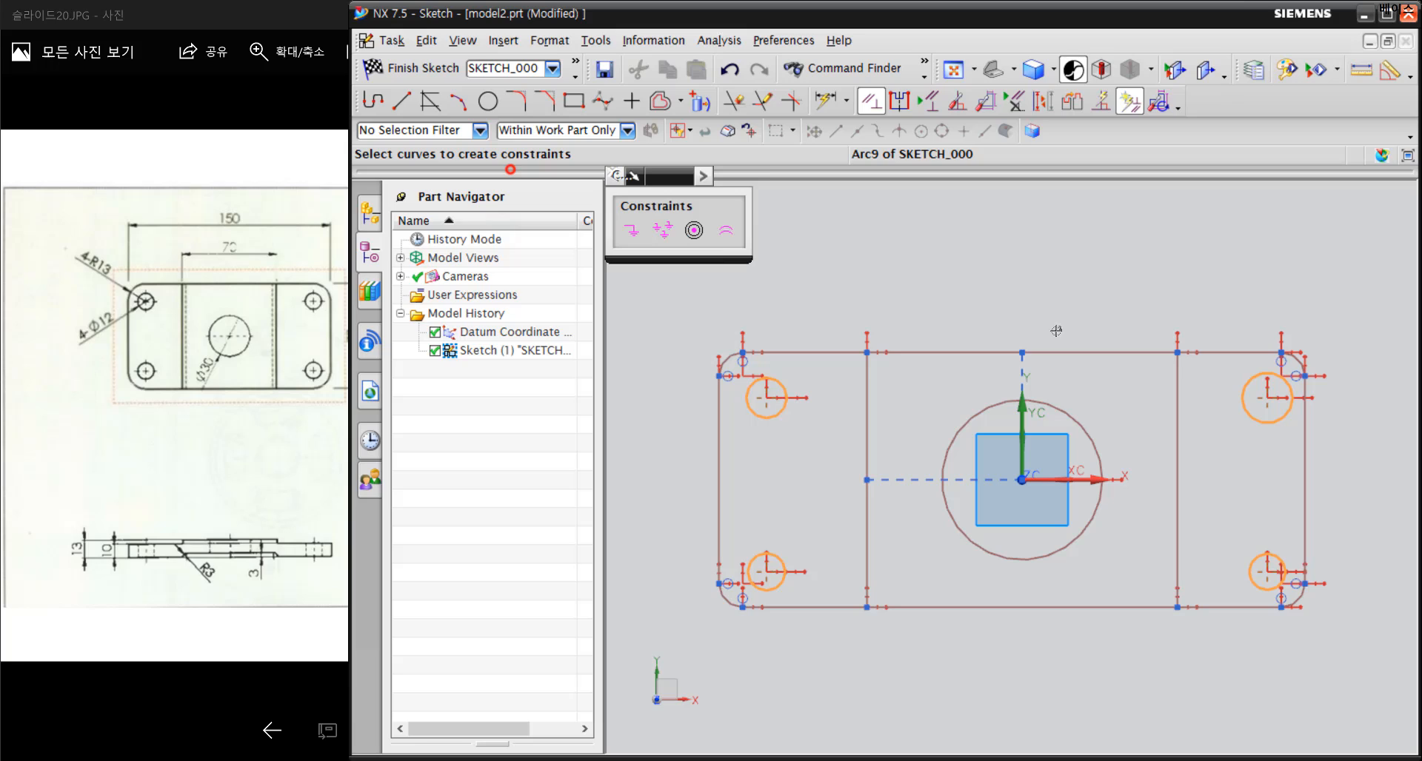
{"action": "left_click", "coordinate": [716, 237]}
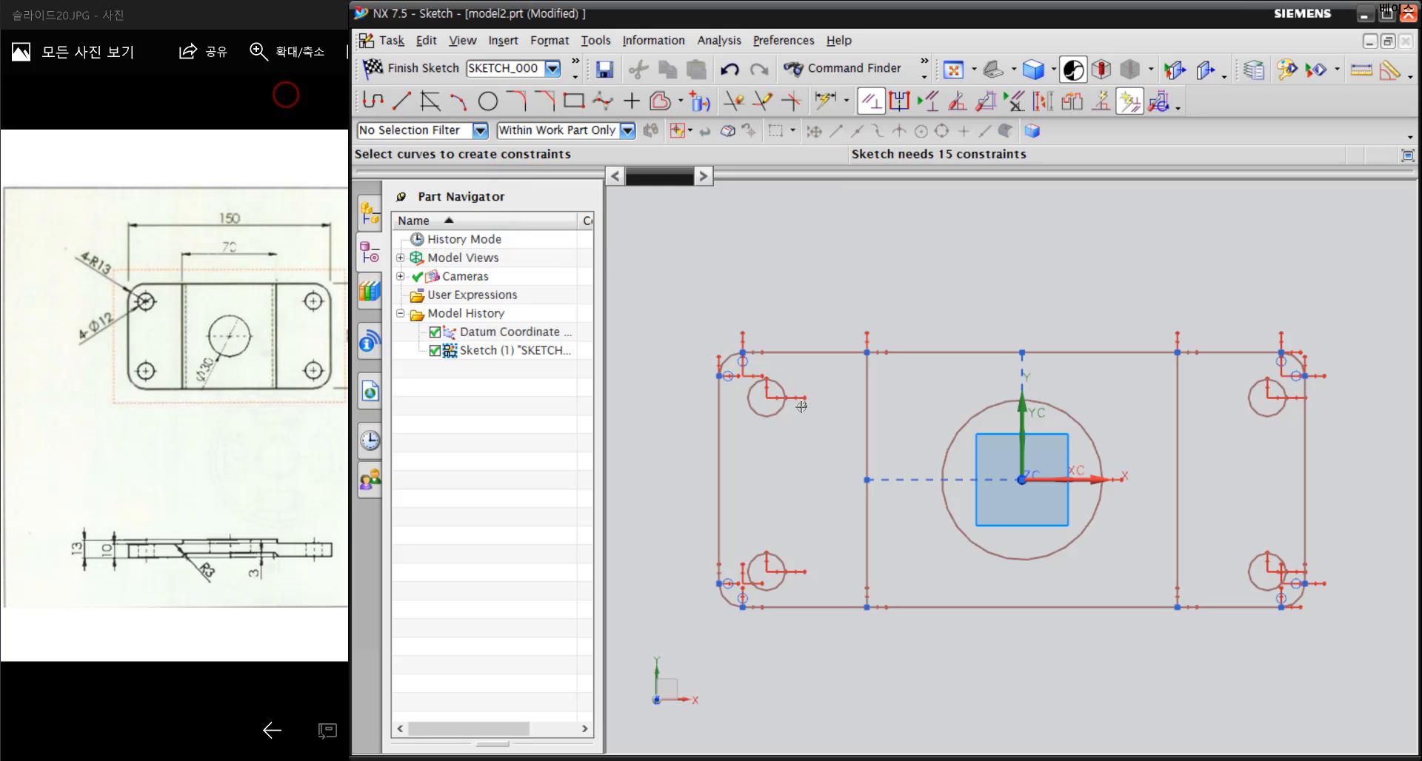
Make the upper-left and lower-left small circles Concentric with their neighbouring corner fillet arcs
{"action": "left_click", "coordinate": [776, 414]}
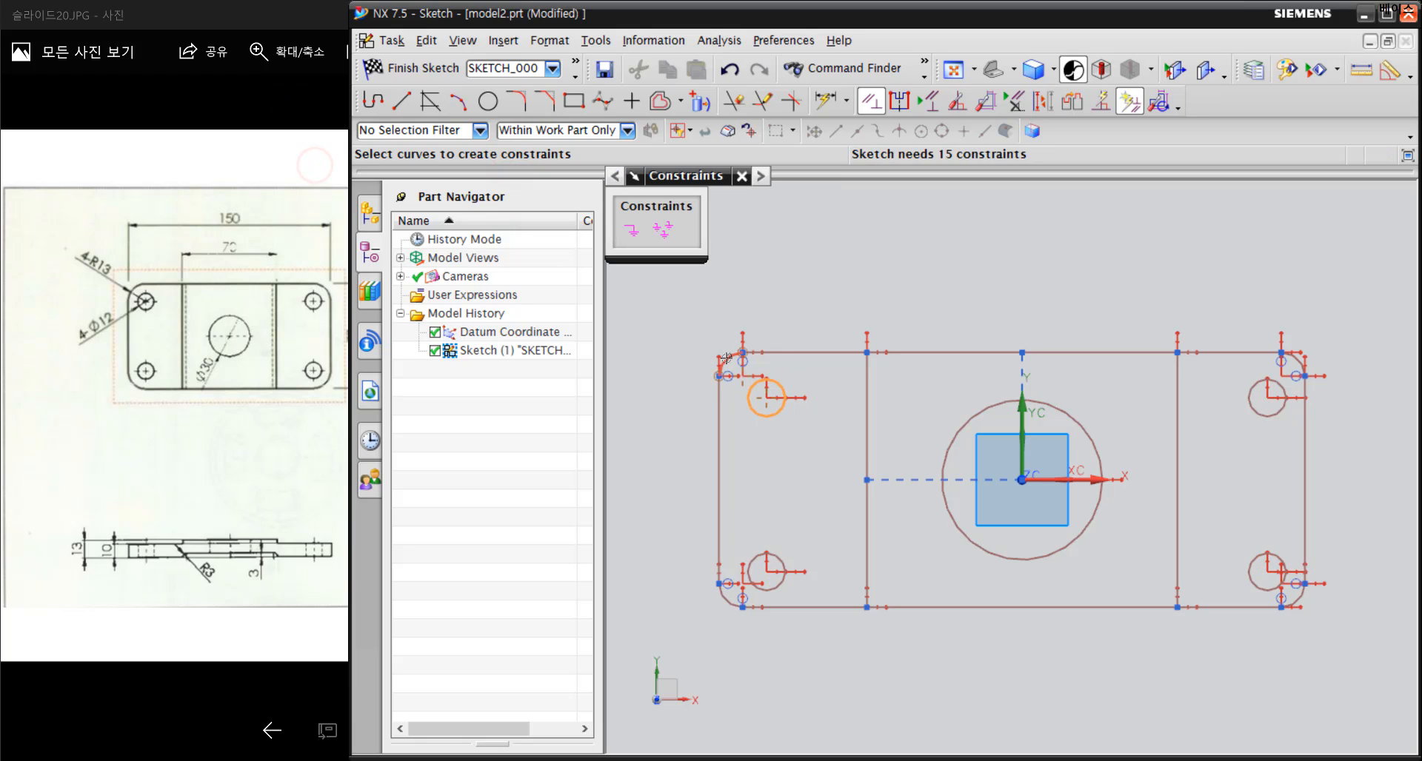
{"action": "left_click", "coordinate": [725, 359]}
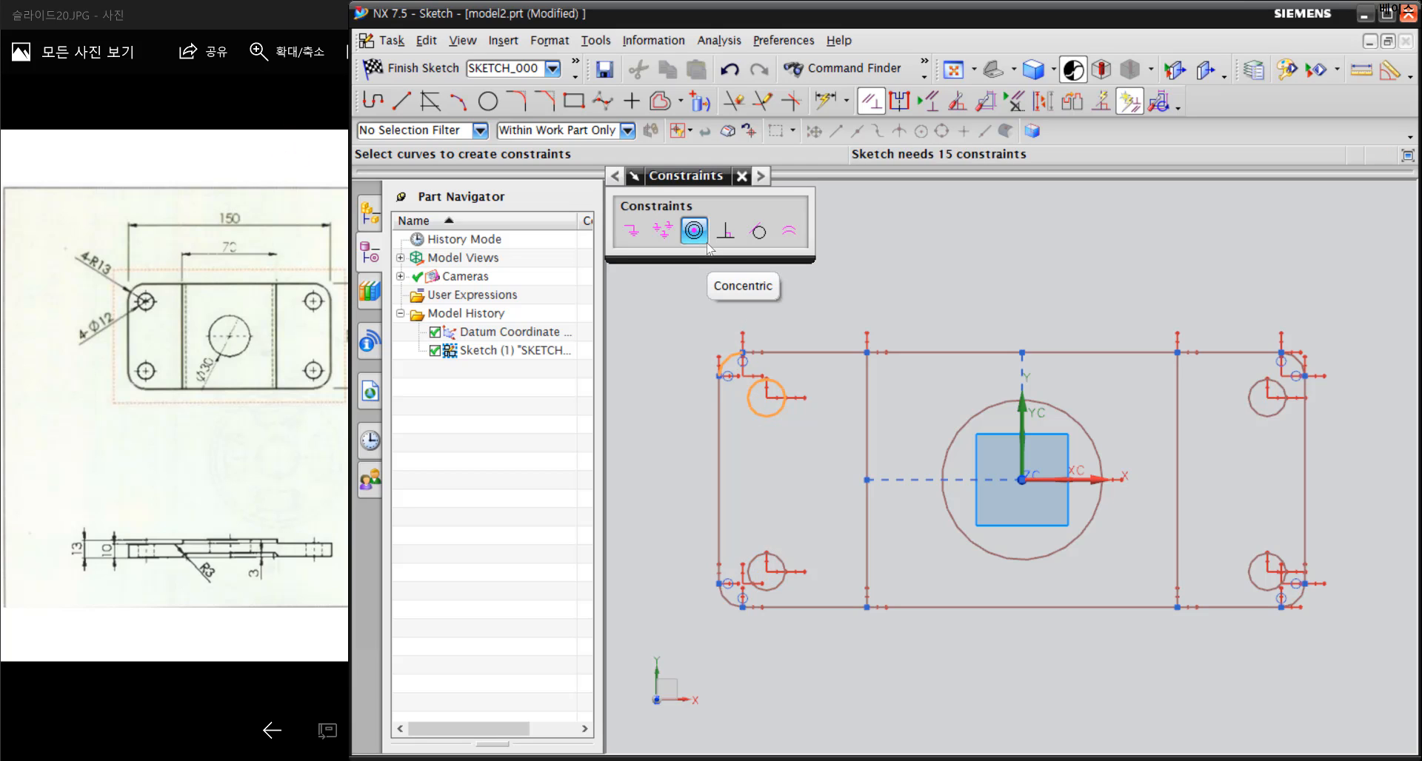
{"action": "left_click", "coordinate": [694, 232]}
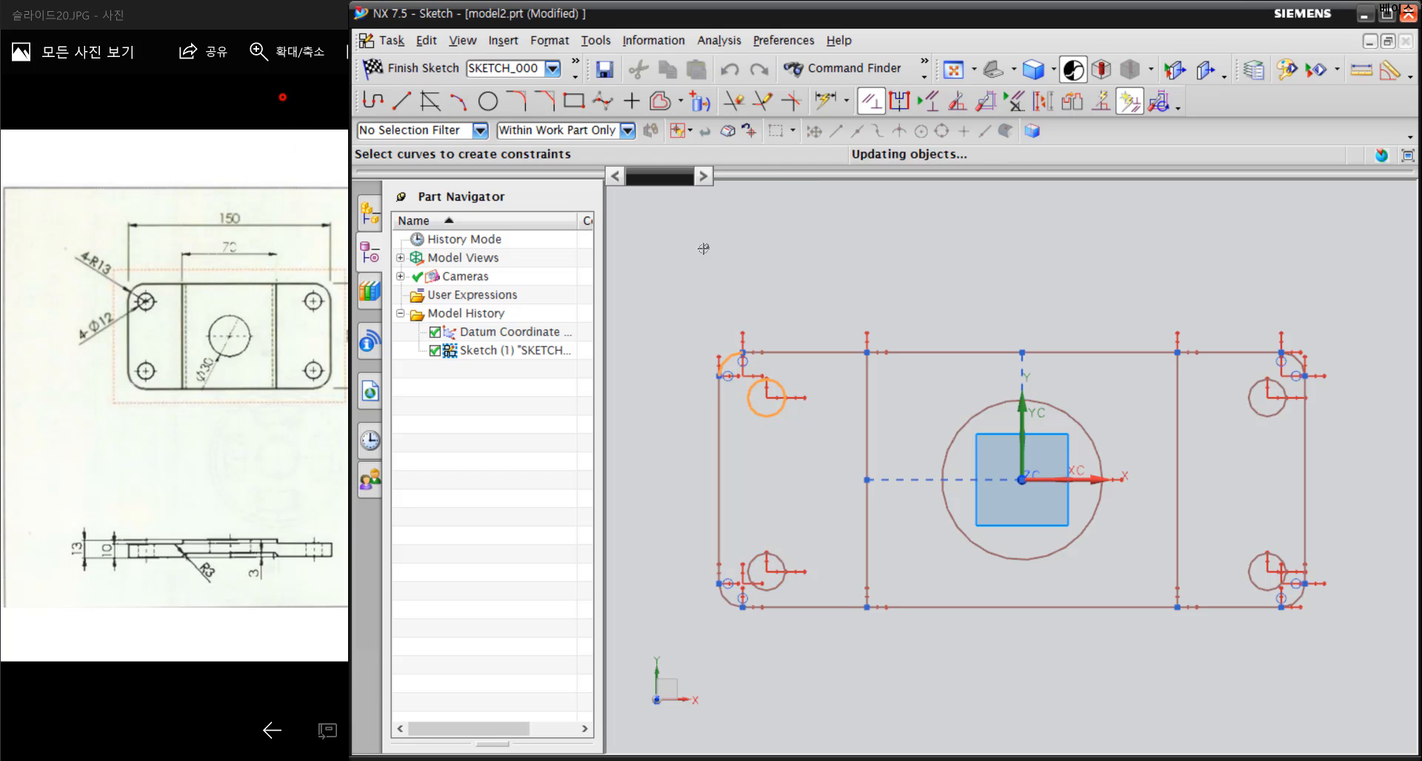
{"action": "left_click", "coordinate": [771, 589]}
{"action": "left_click", "coordinate": [729, 598]}
{"action": "left_click", "coordinate": [694, 231]}
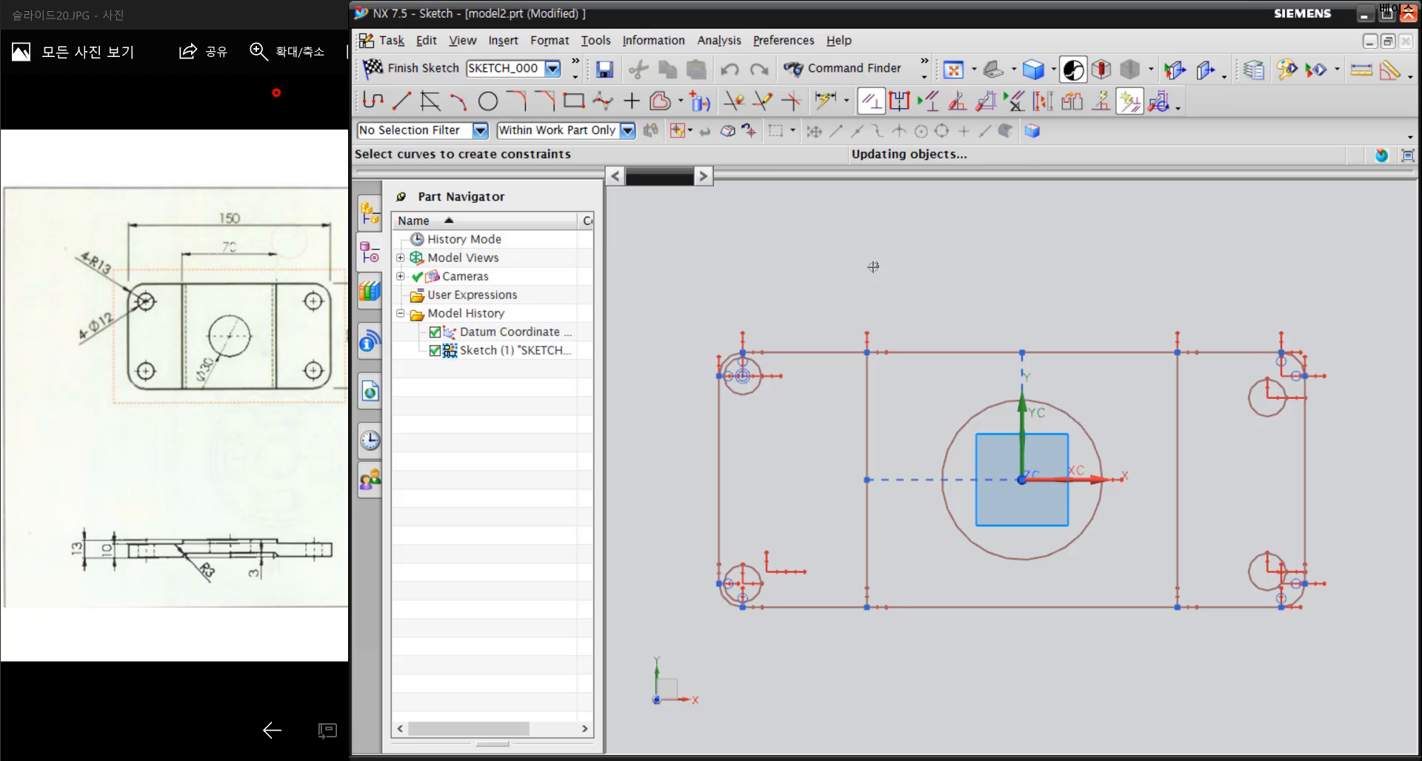
Make the upper-right small circle Concentric with the upper-right corner fillet arc
{"action": "left_click", "coordinate": [1257, 412]}
{"action": "left_click", "coordinate": [1296, 362]}
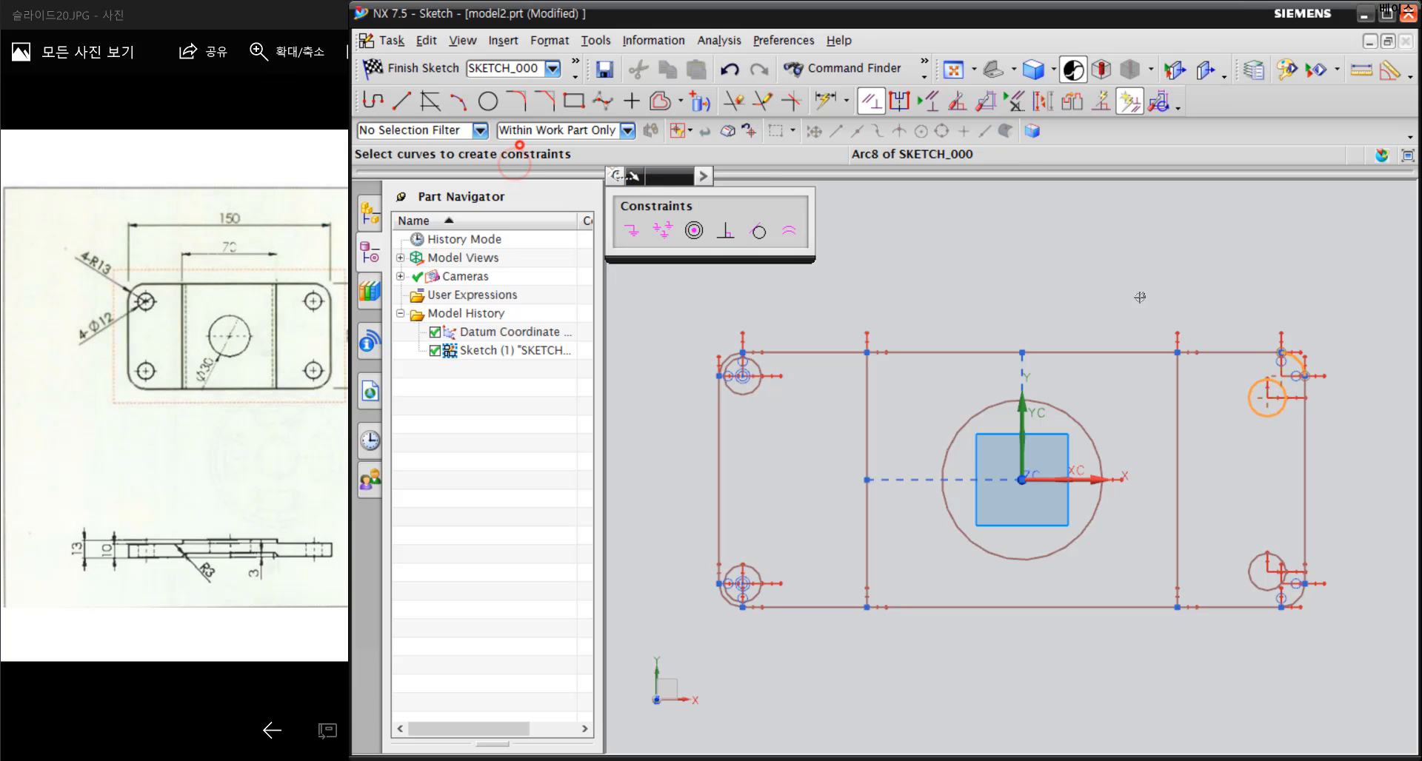
{"action": "left_click", "coordinate": [696, 232]}
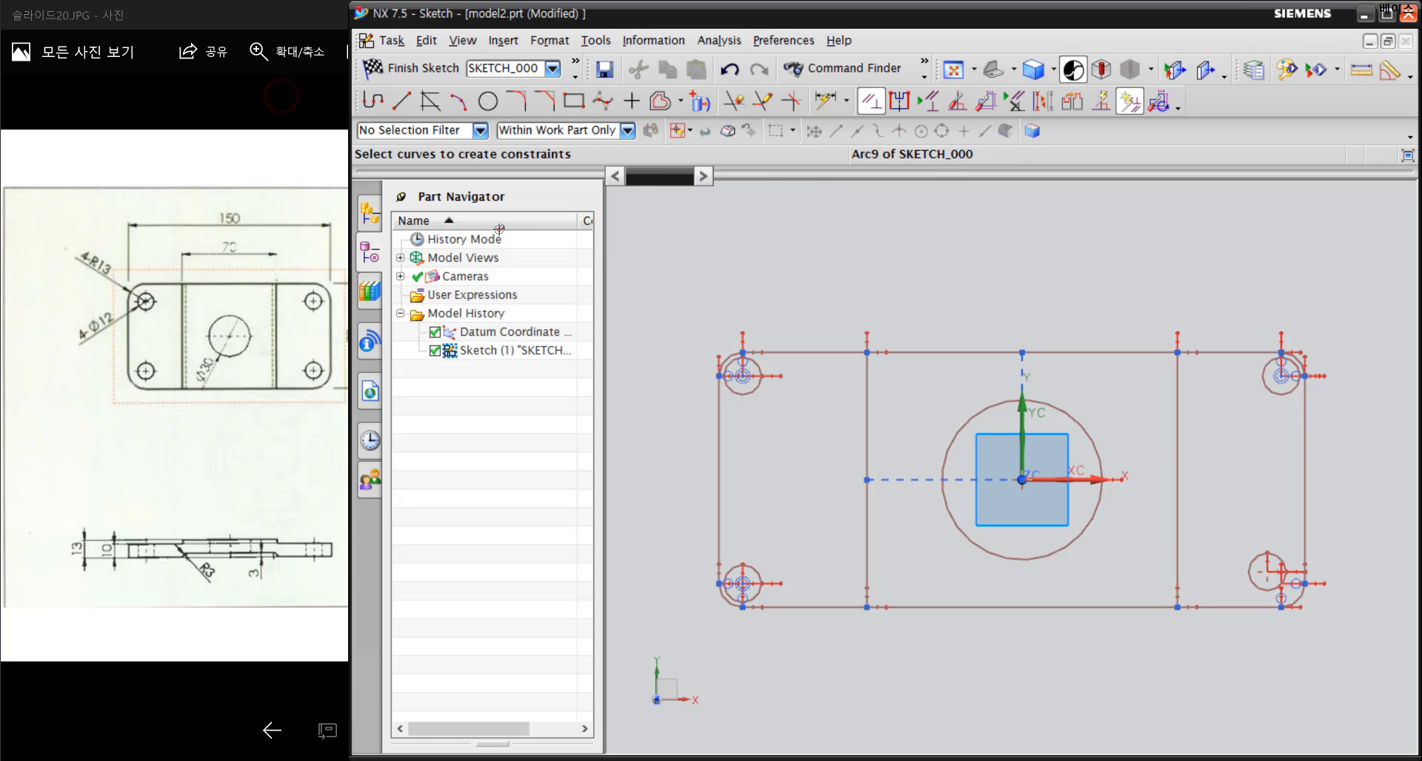
Make the lower-right small circle Concentric with the lower-right corner fillet arc
{"action": "left_click", "coordinate": [1249, 574]}
{"action": "left_click", "coordinate": [1299, 601]}
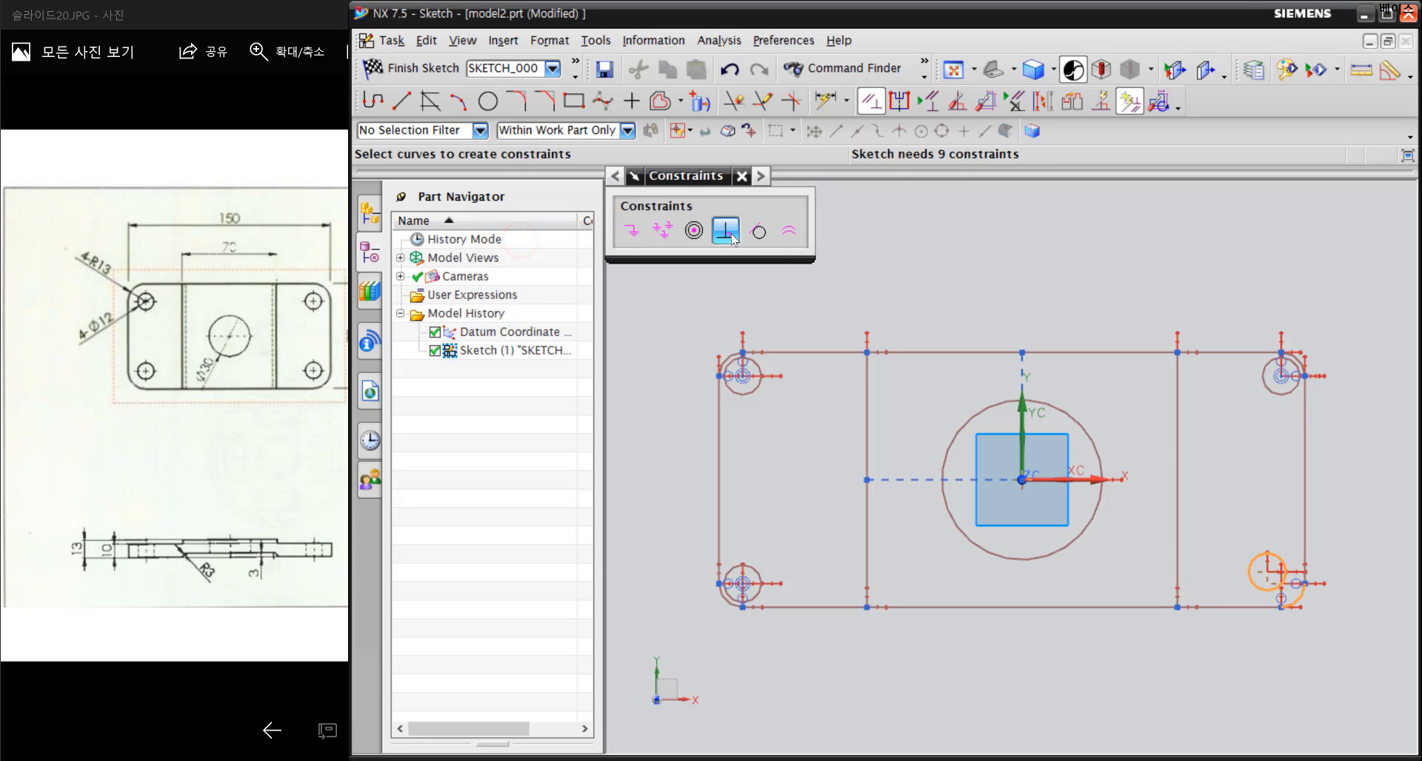
{"action": "left_click", "coordinate": [694, 231]}
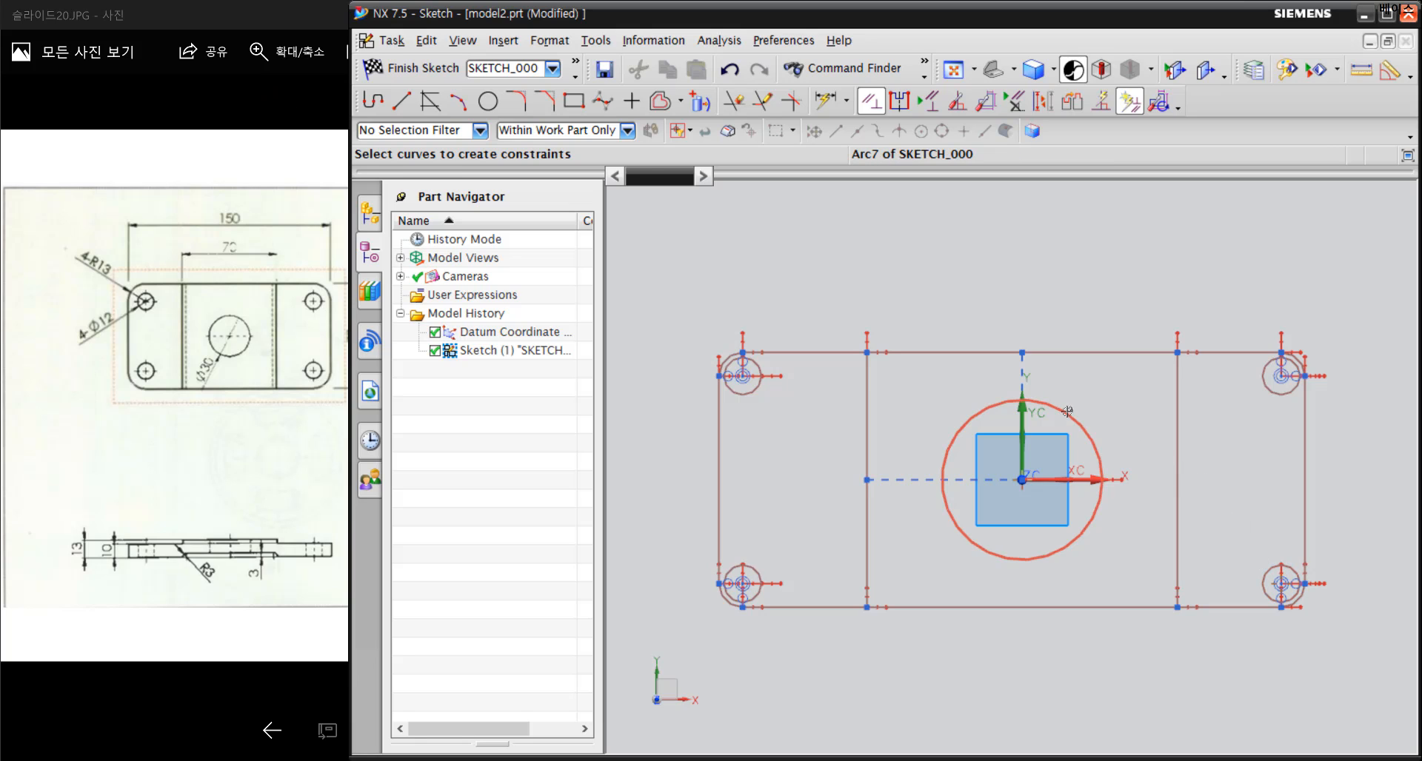
{"action": "left_click", "coordinate": [1090, 433]}
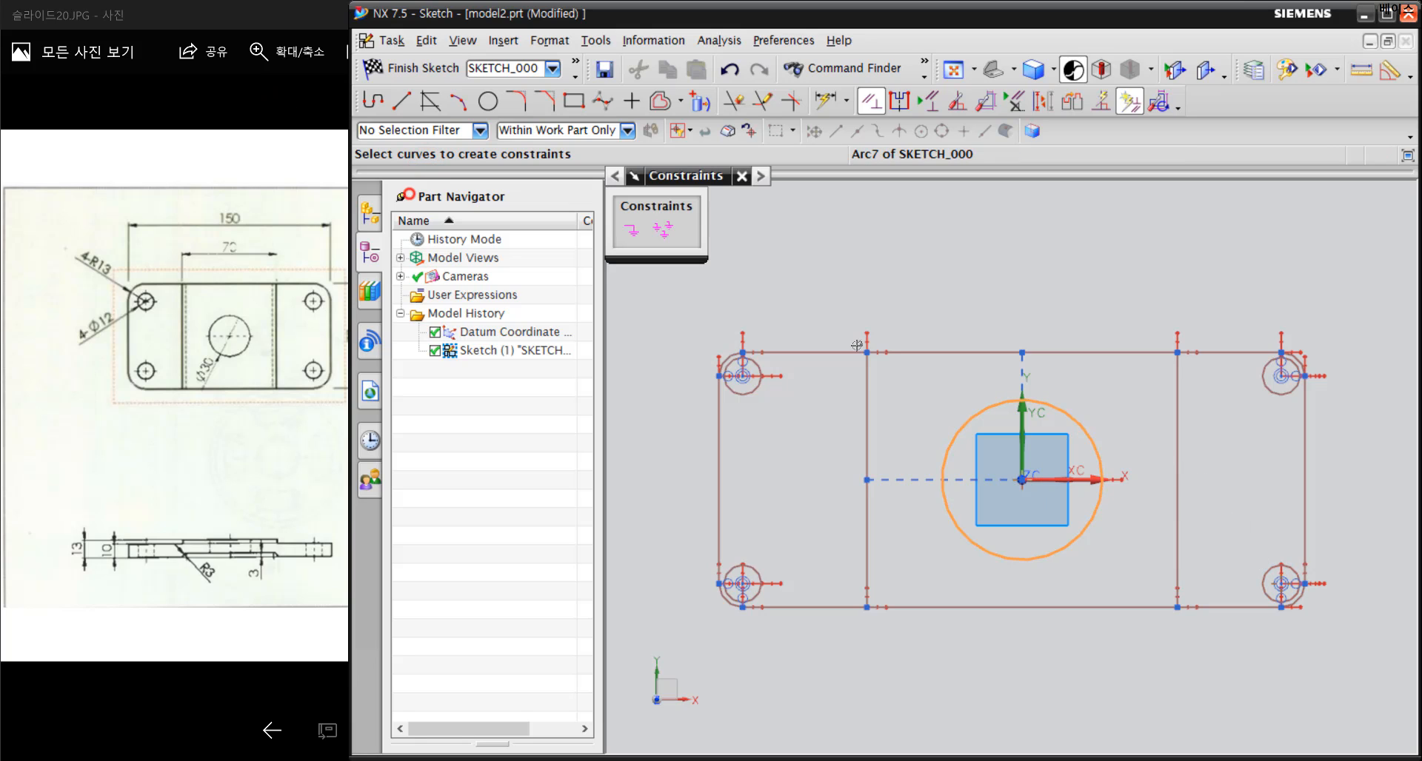
{"action": "left_click", "coordinate": [296, 75]}
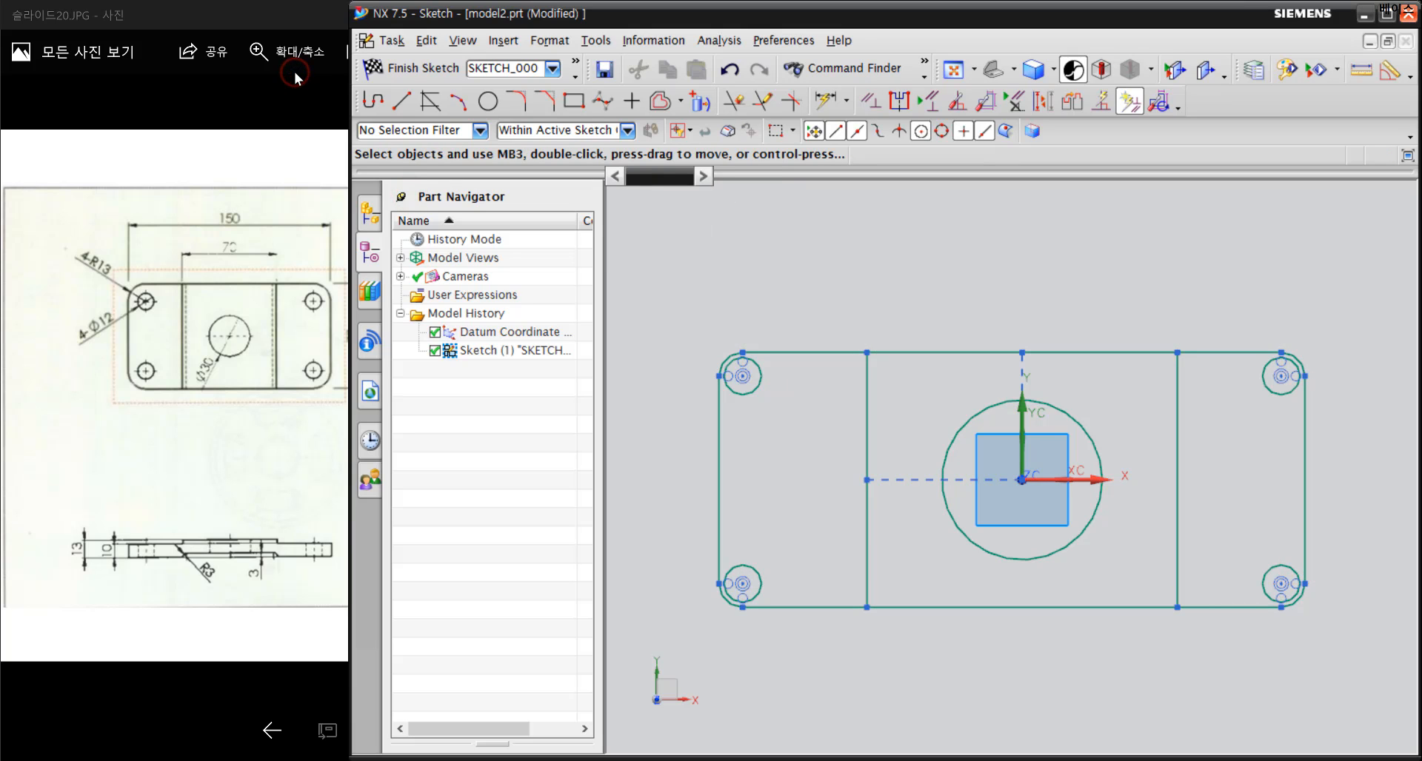
{"action": "left_click", "coordinate": [927, 102]}
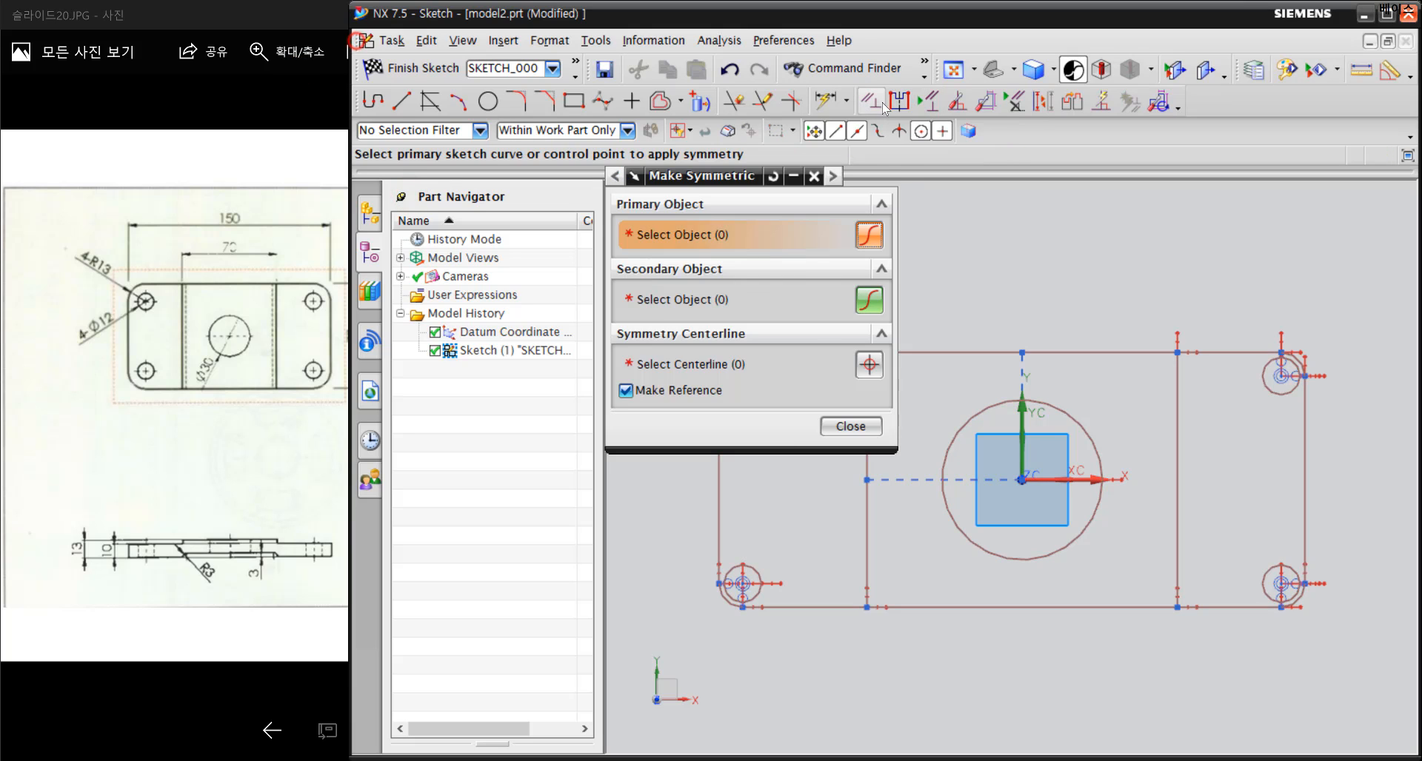
Apply an Equal Length constraint to the upper edges of the plate's left and right sections
{"action": "left_click", "coordinate": [872, 102]}
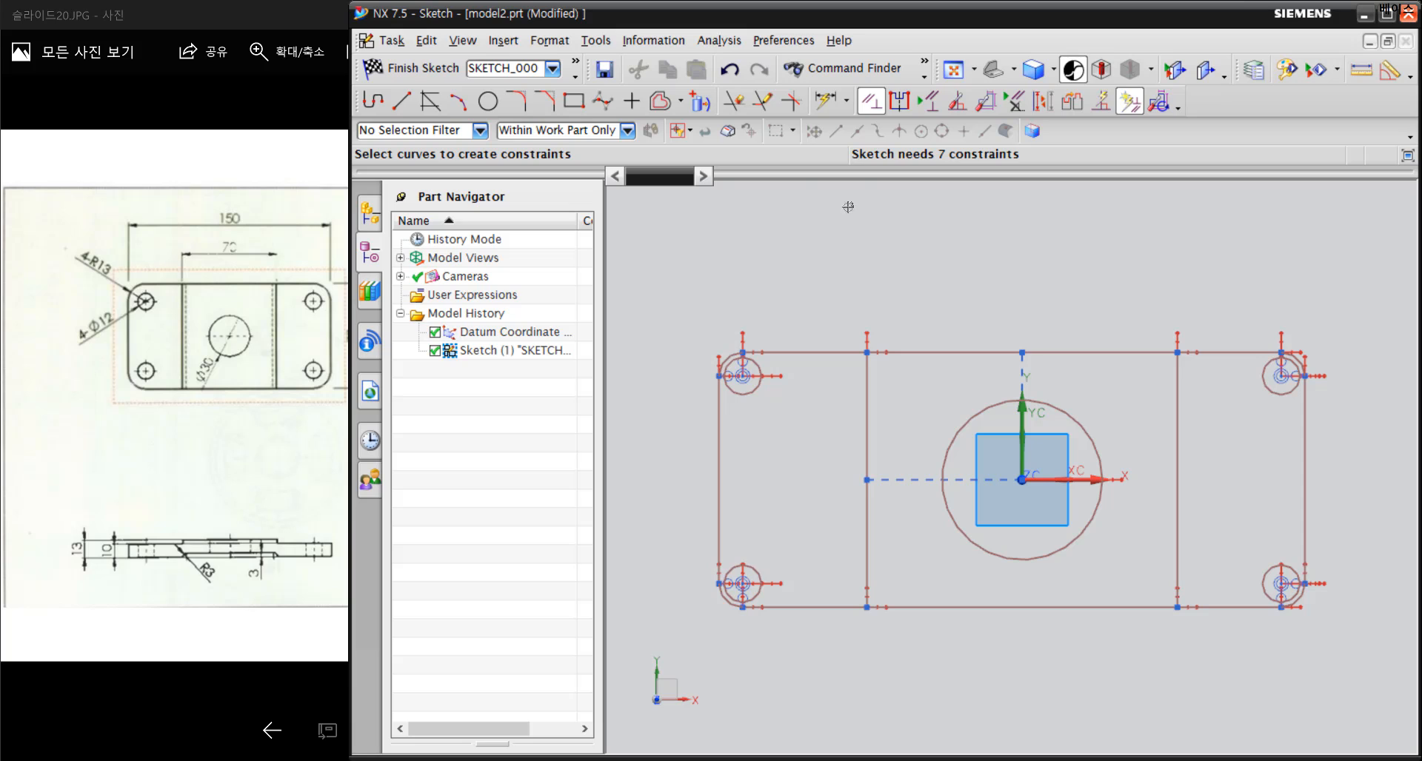
{"action": "left_click", "coordinate": [815, 352]}
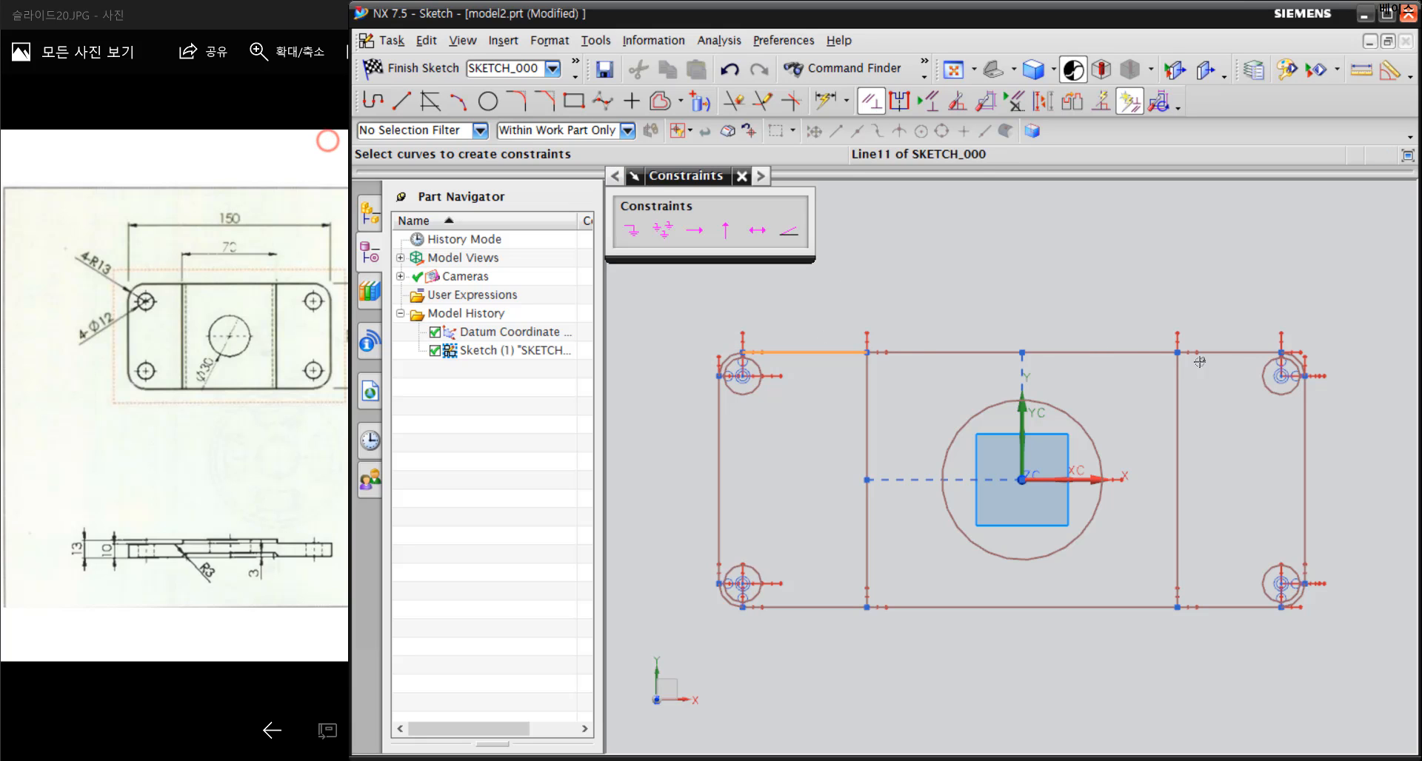
{"action": "left_click", "coordinate": [1222, 352]}
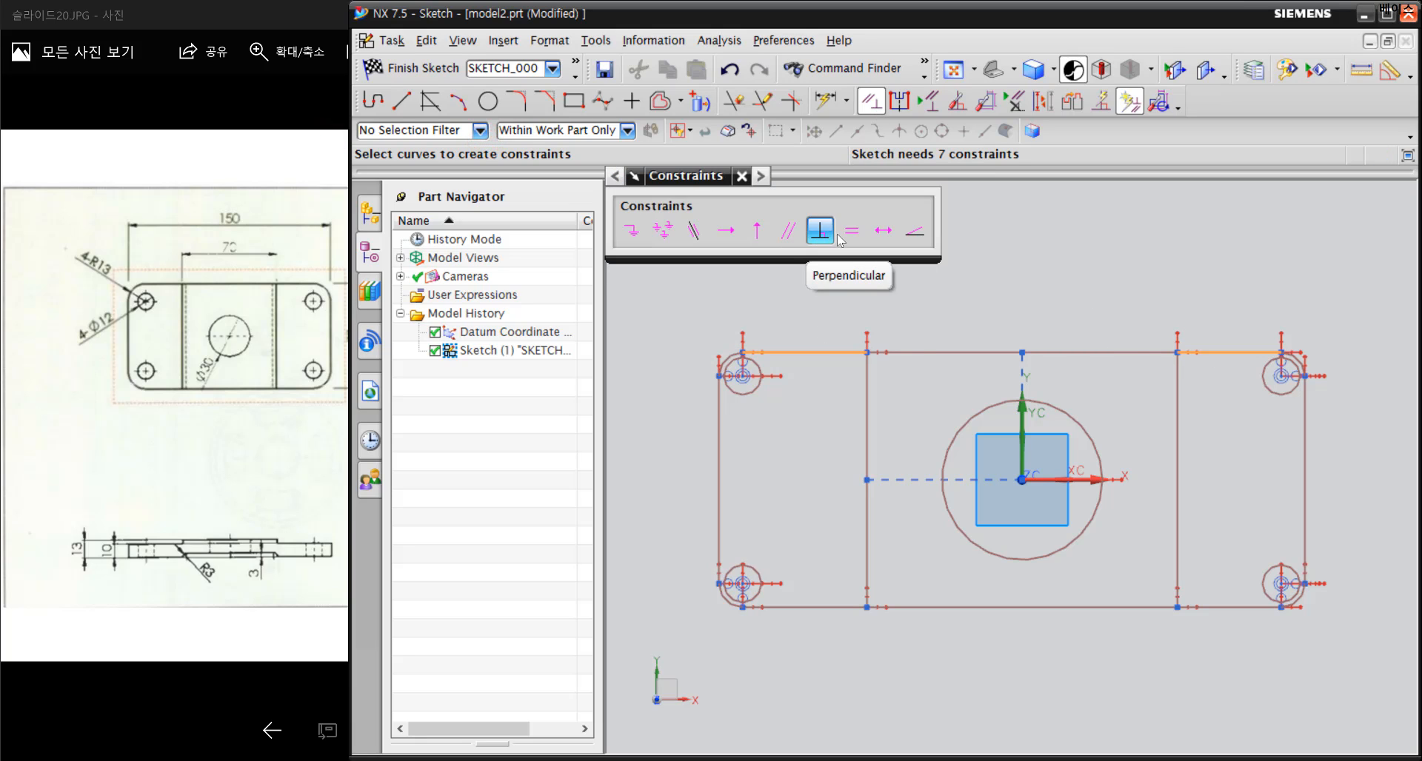
{"action": "left_click", "coordinate": [852, 230]}
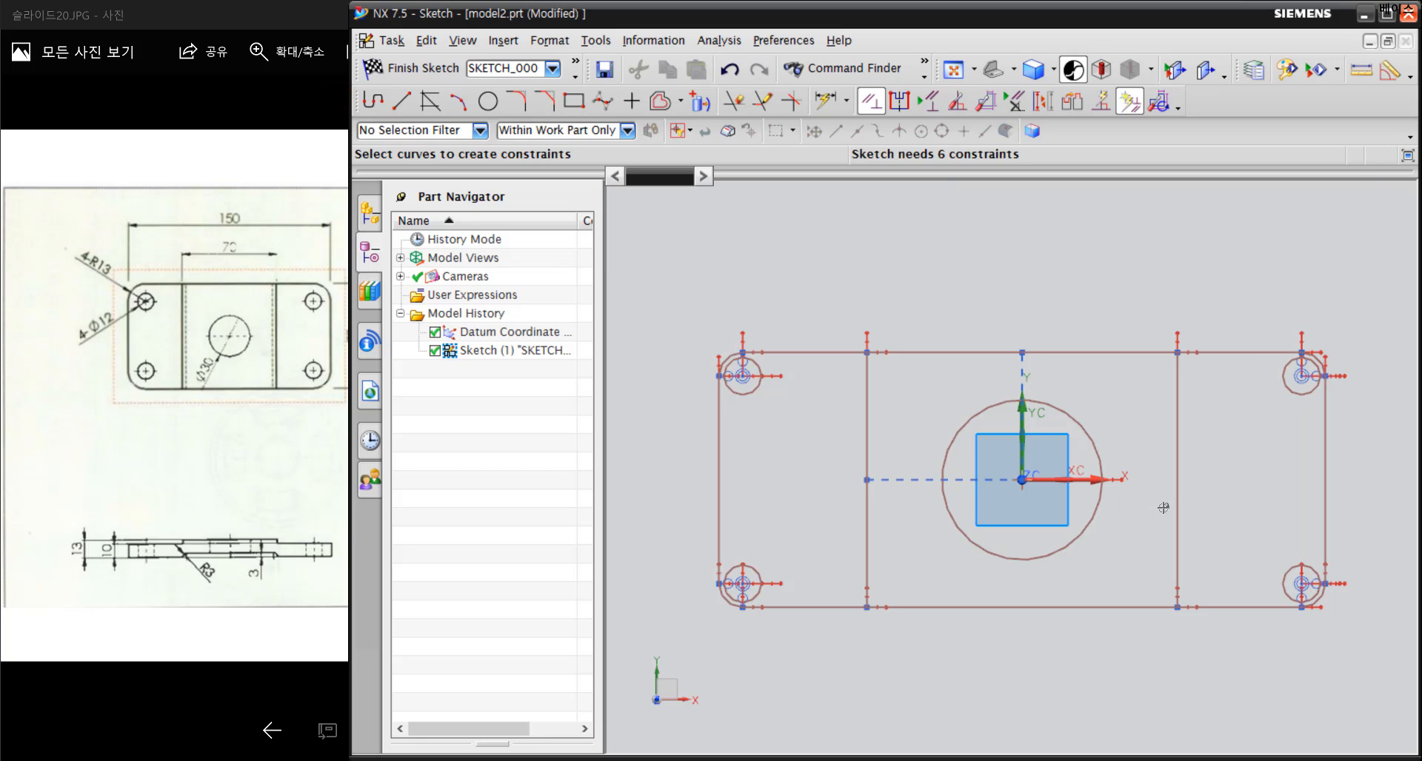
Add a radius dimension to the upper-left corner fillet arc of the plate profile
{"action": "left_click", "coordinate": [827, 101]}
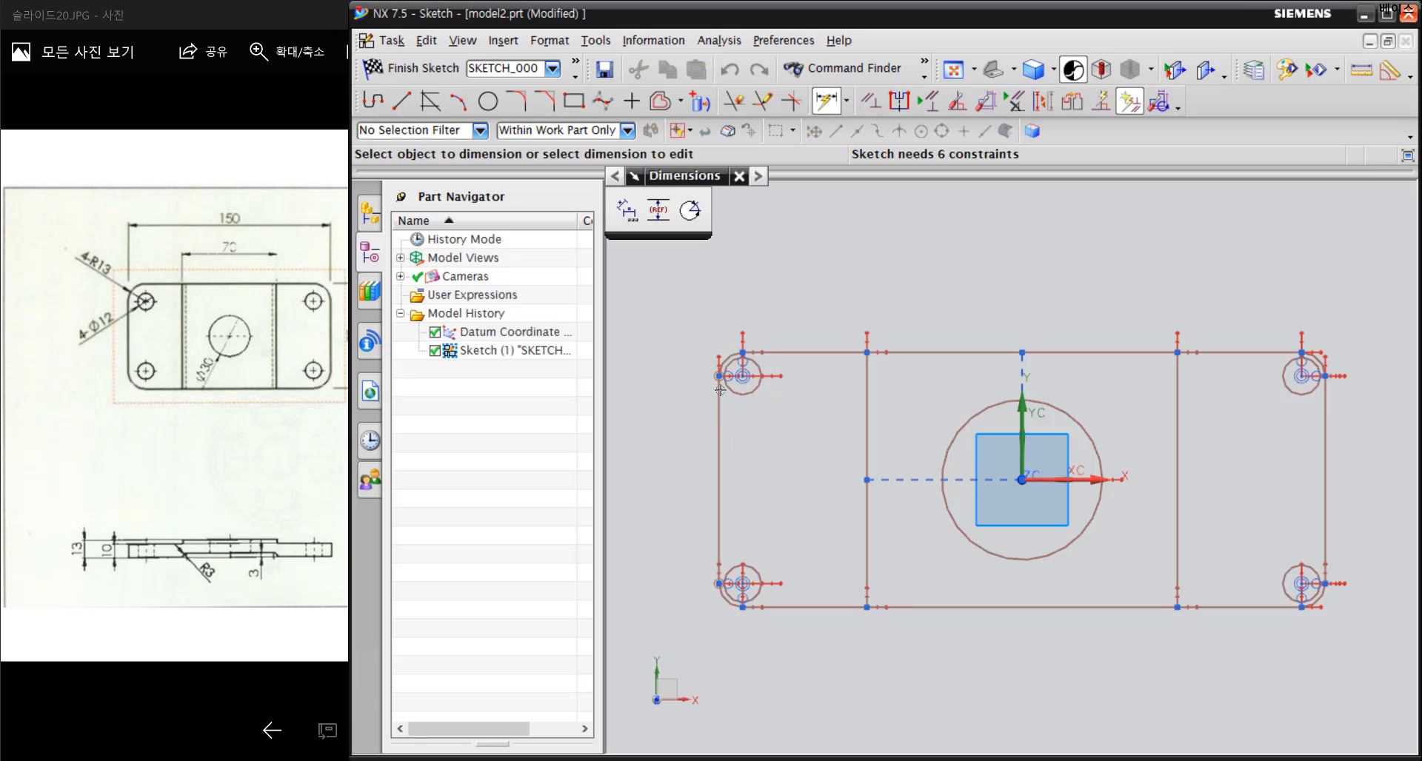
{"action": "scroll", "coordinate": [718, 358], "scroll_direction": "up", "scroll_amount": 4}
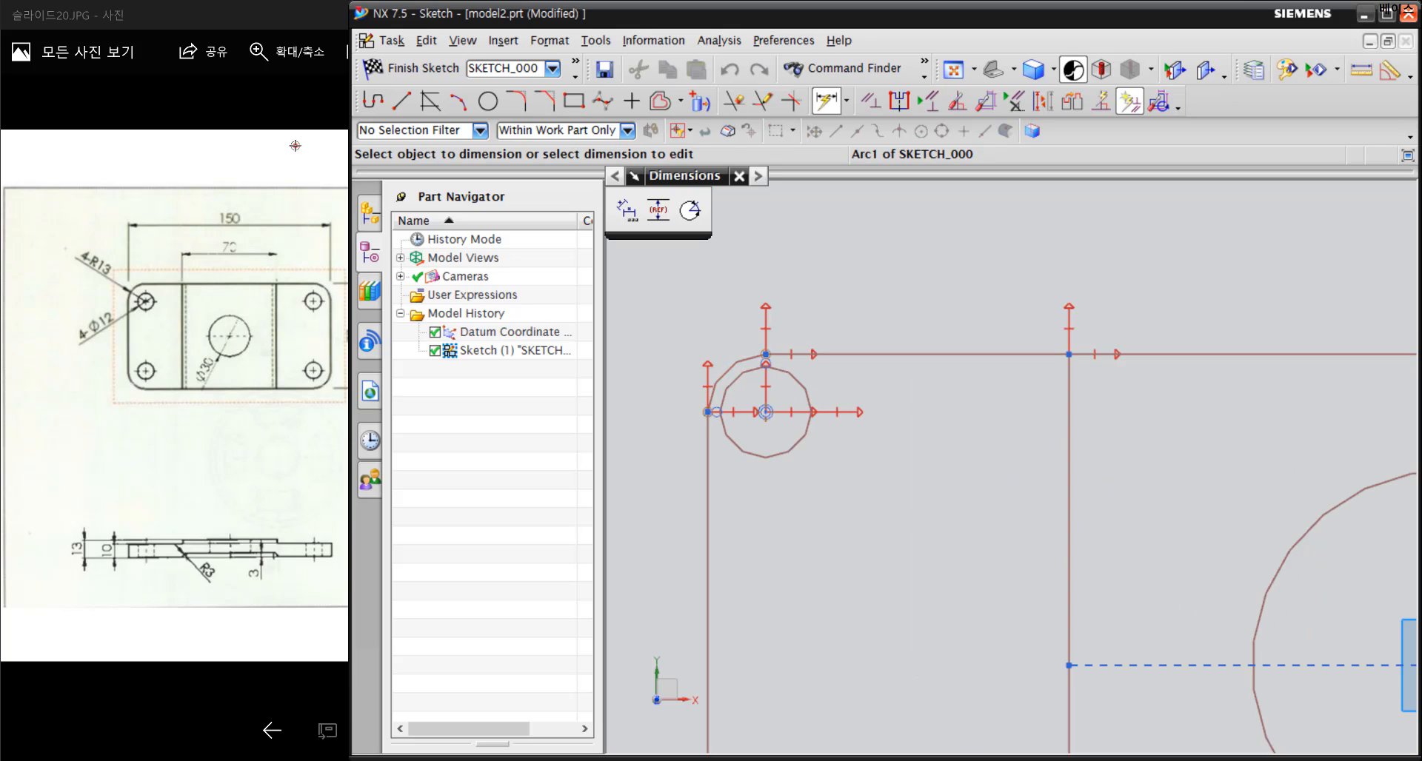
{"action": "left_click", "coordinate": [739, 356]}
{"action": "left_click", "coordinate": [685, 304]}
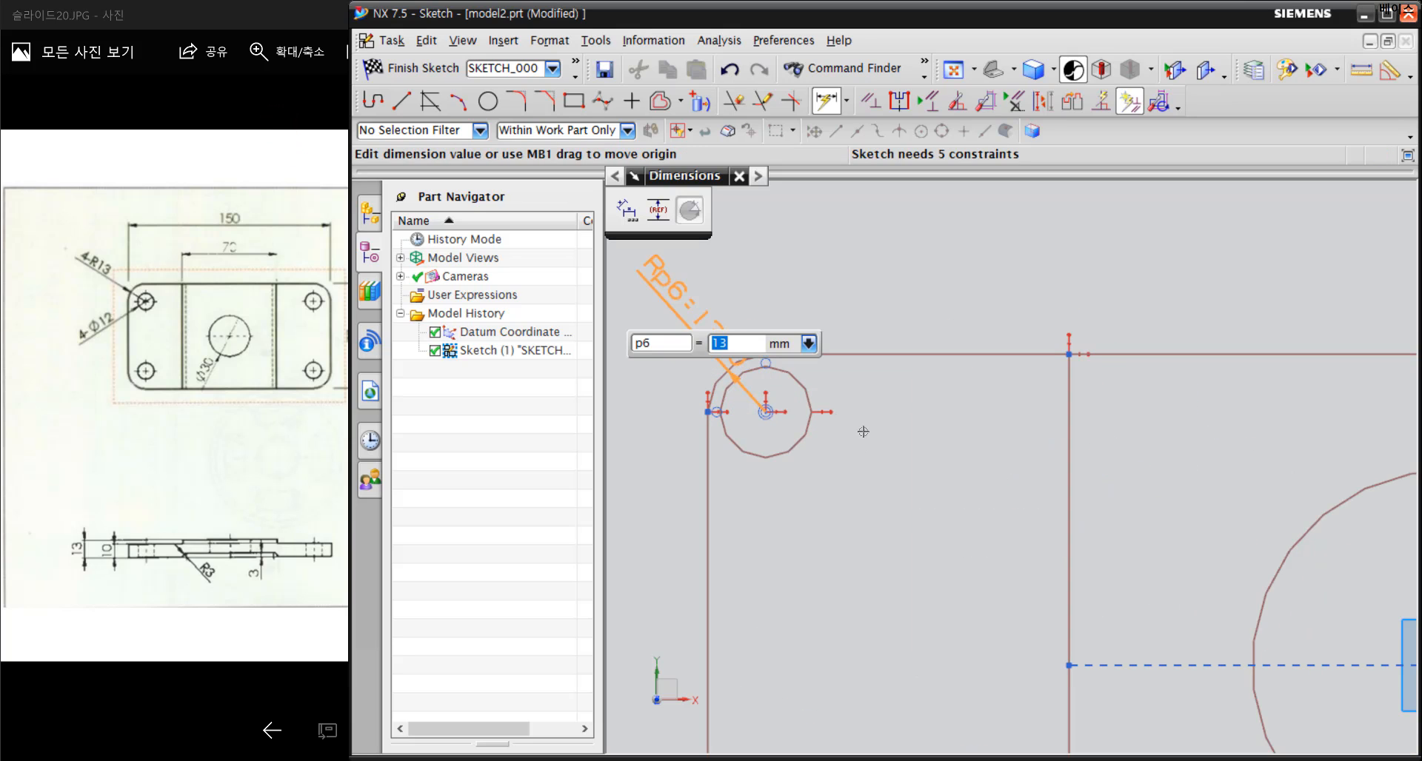
Dimension the upper-left small corner circle with a diameter of 12 mm
{"action": "left_click", "coordinate": [811, 394]}
{"action": "left_click", "coordinate": [937, 450]}
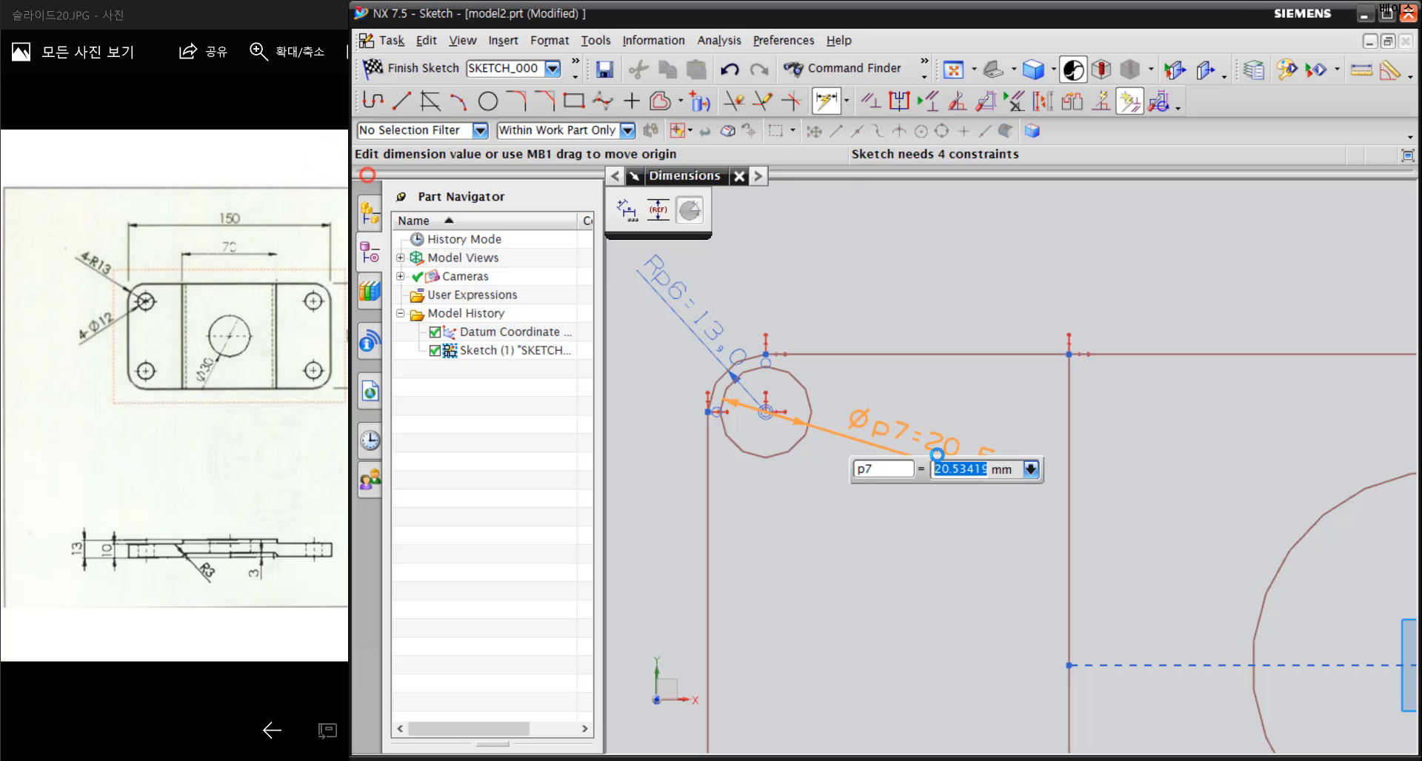
{"action": "type", "text": "12"}
{"action": "key", "text": "Return"}
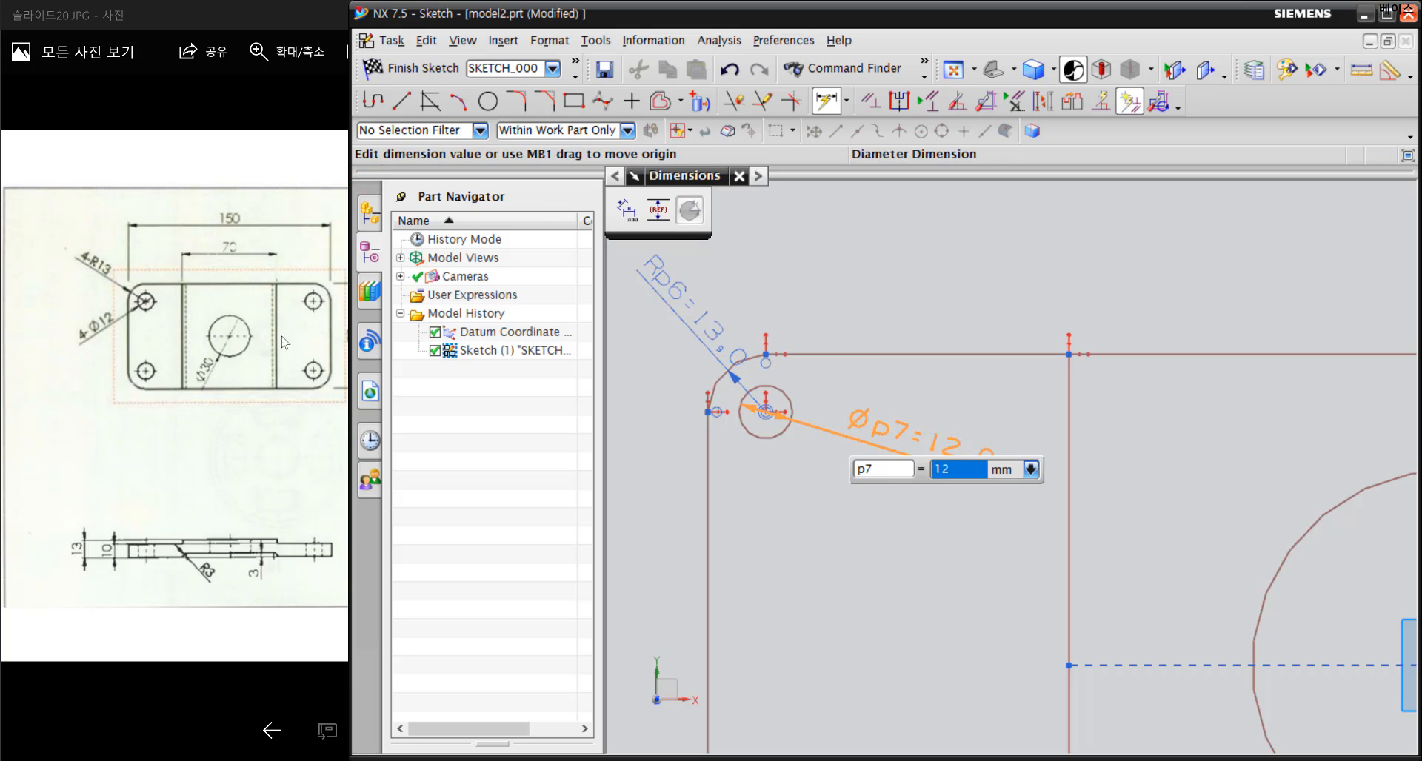
Dimension the large central circle with a diameter of 30 mm
{"action": "scroll", "coordinate": [1136, 550], "scroll_direction": "down", "scroll_amount": 2}
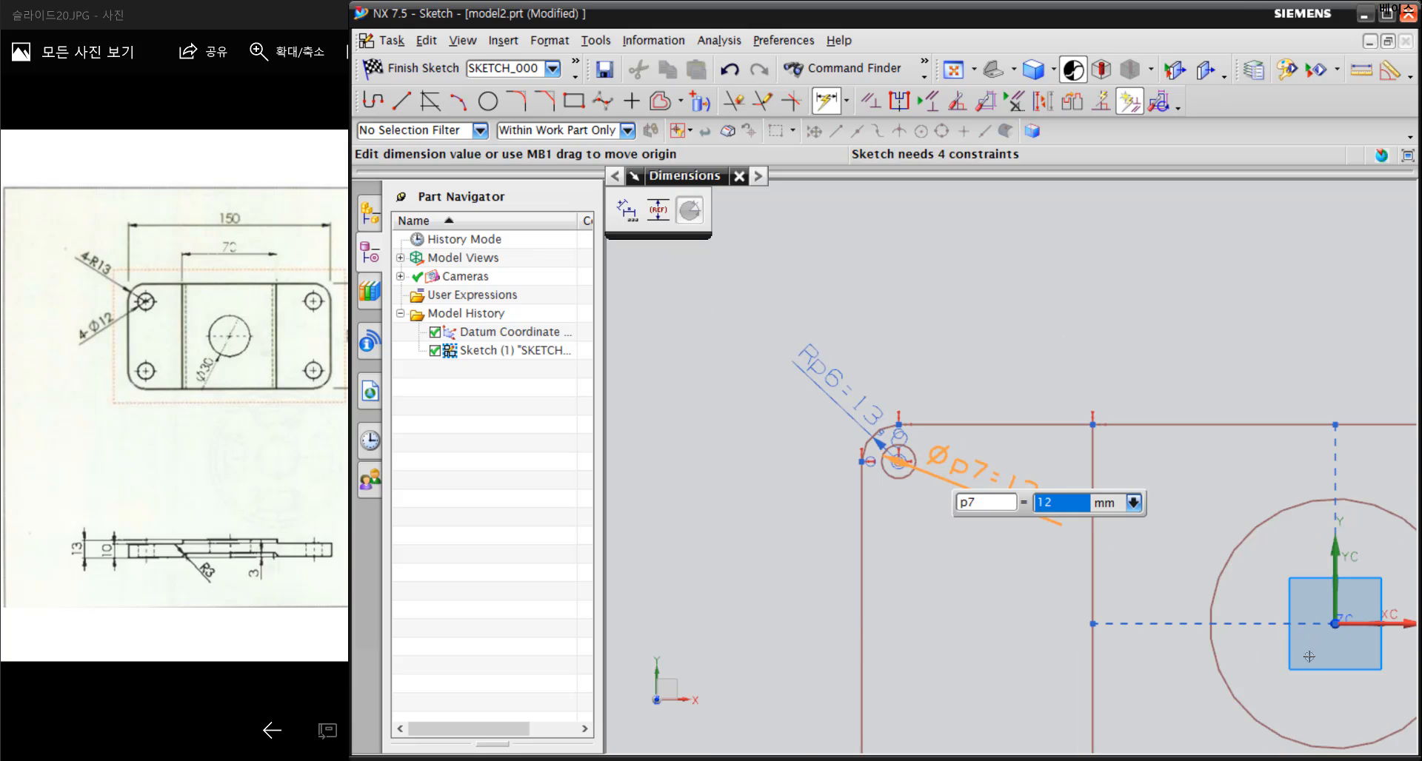
{"action": "middle_click_drag", "start_coordinate": [1308, 655], "coordinate": [1090, 520], "text": "shift"}
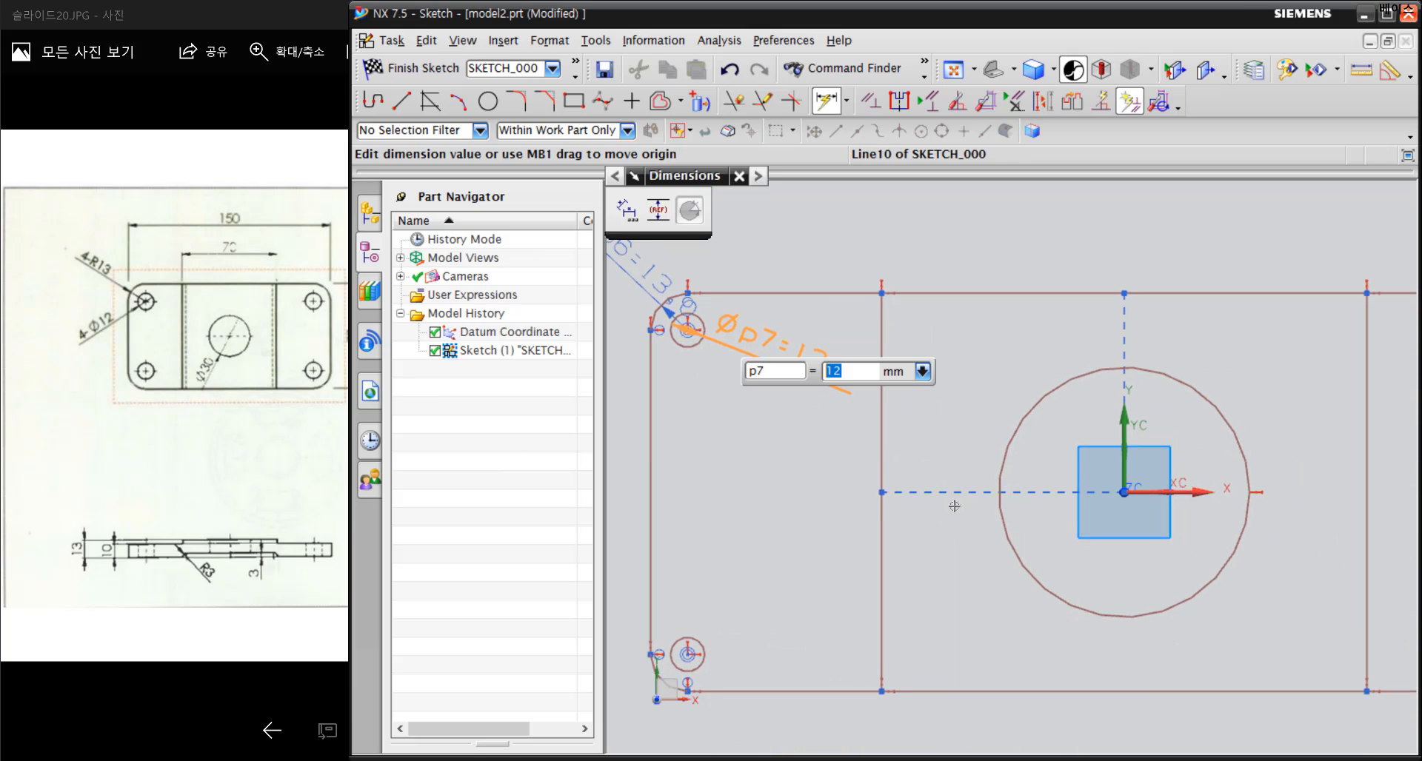
{"action": "left_click", "coordinate": [1012, 558]}
{"action": "left_click", "coordinate": [988, 589]}
{"action": "type", "text": "3"}
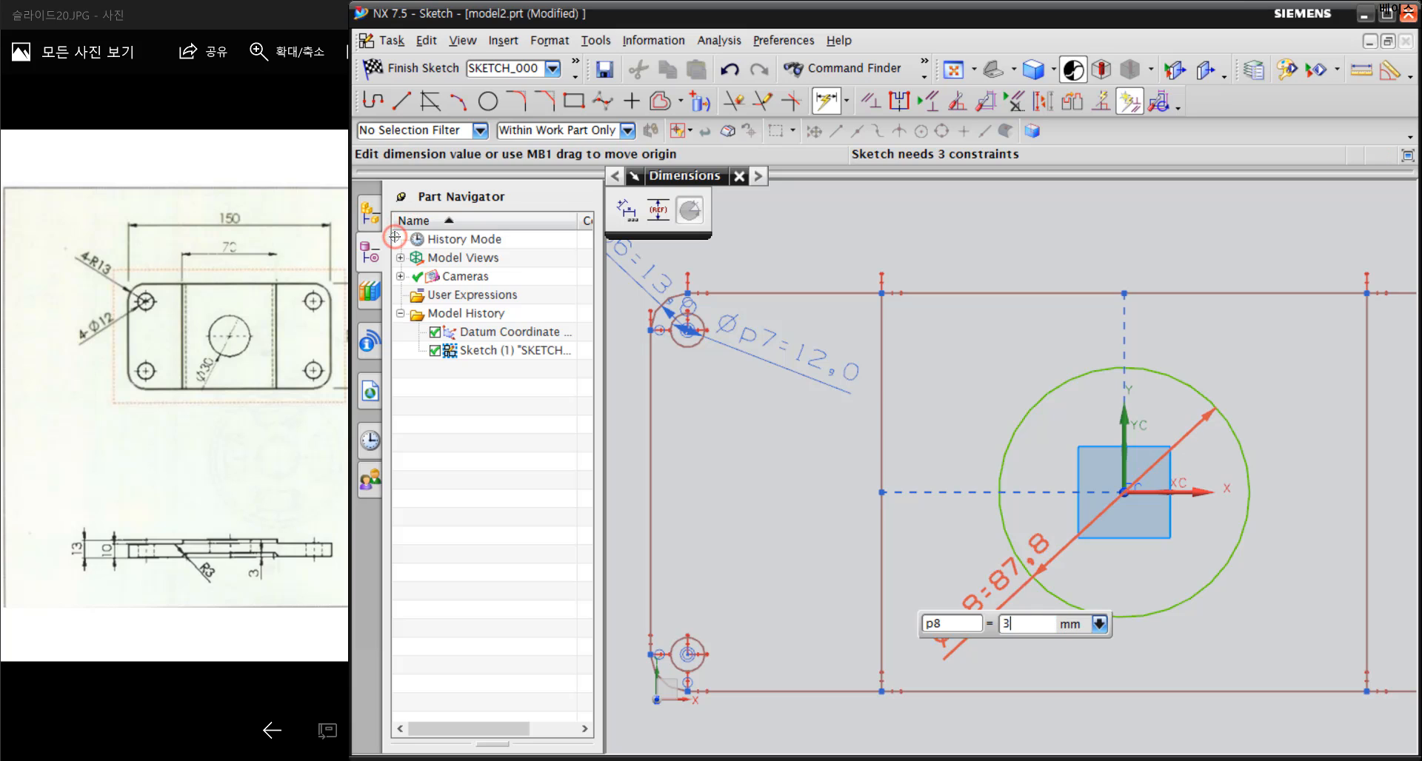
{"action": "type", "text": "0"}
{"action": "key", "text": "Return"}
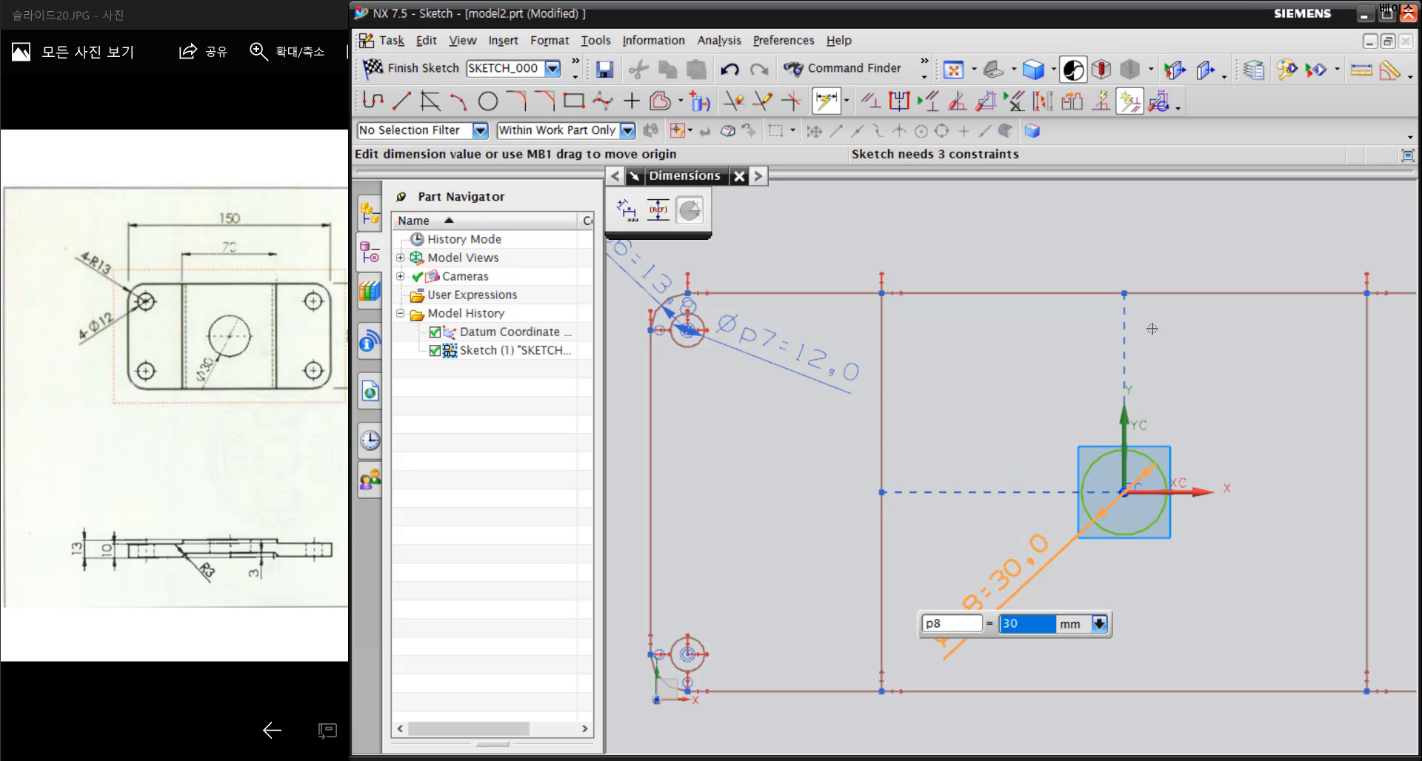
Dimension the upper edge of the plate's middle section with a horizontal length of 70 mm
{"action": "left_click", "coordinate": [1209, 294]}
{"action": "scroll", "coordinate": [1072, 384], "scroll_direction": "down", "scroll_amount": 3}
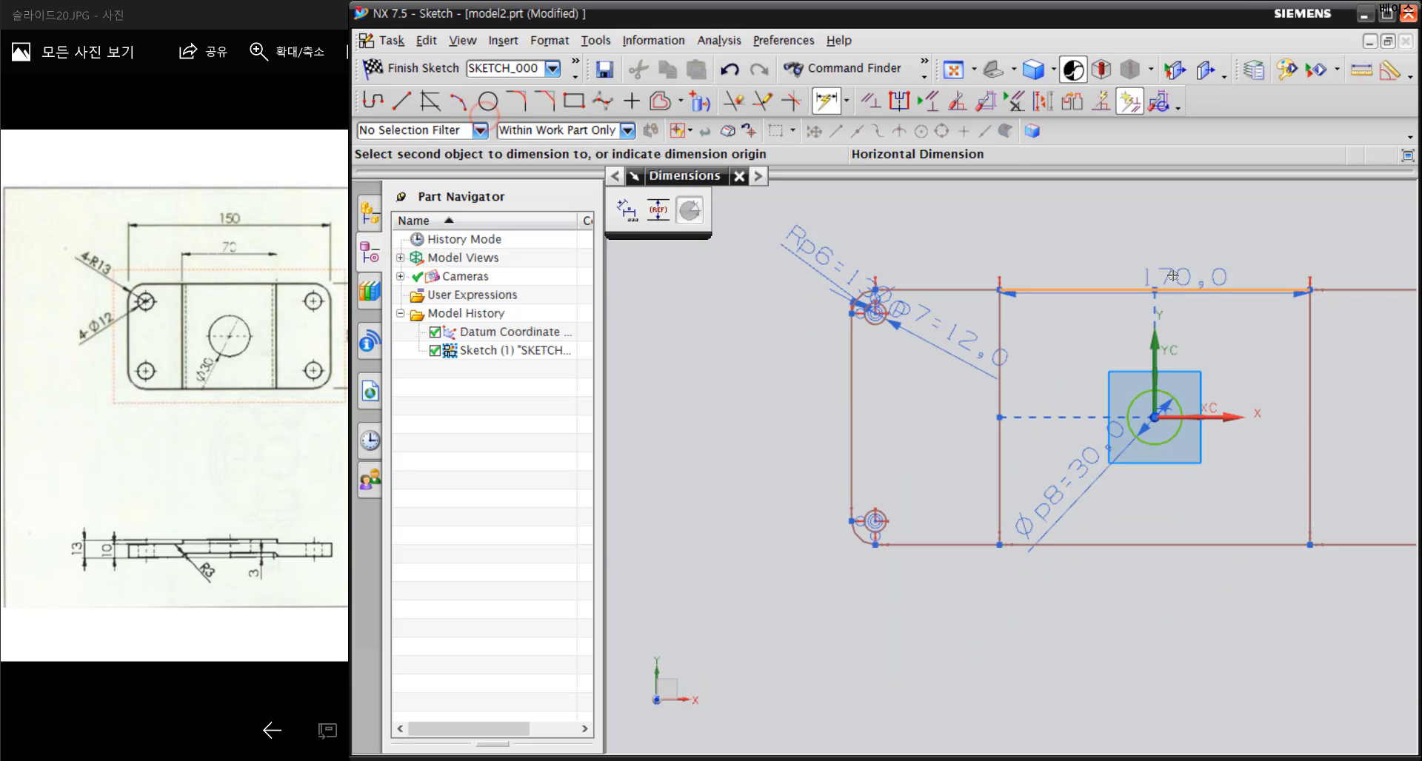
{"action": "middle_click_drag", "start_coordinate": [1072, 384], "coordinate": [964, 460], "text": "shift"}
{"action": "left_click", "coordinate": [1007, 322]}
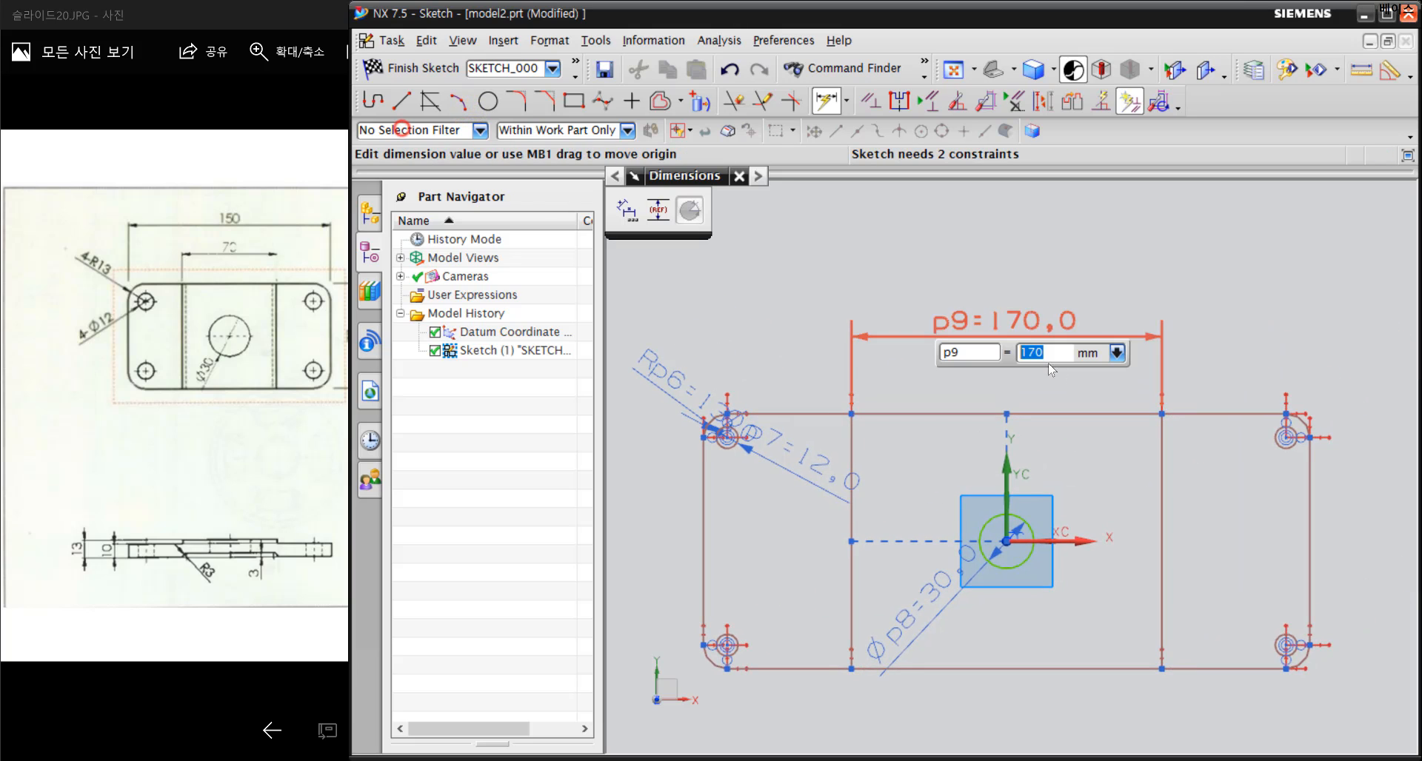
{"action": "type", "text": "70"}
{"action": "key", "text": "Return"}
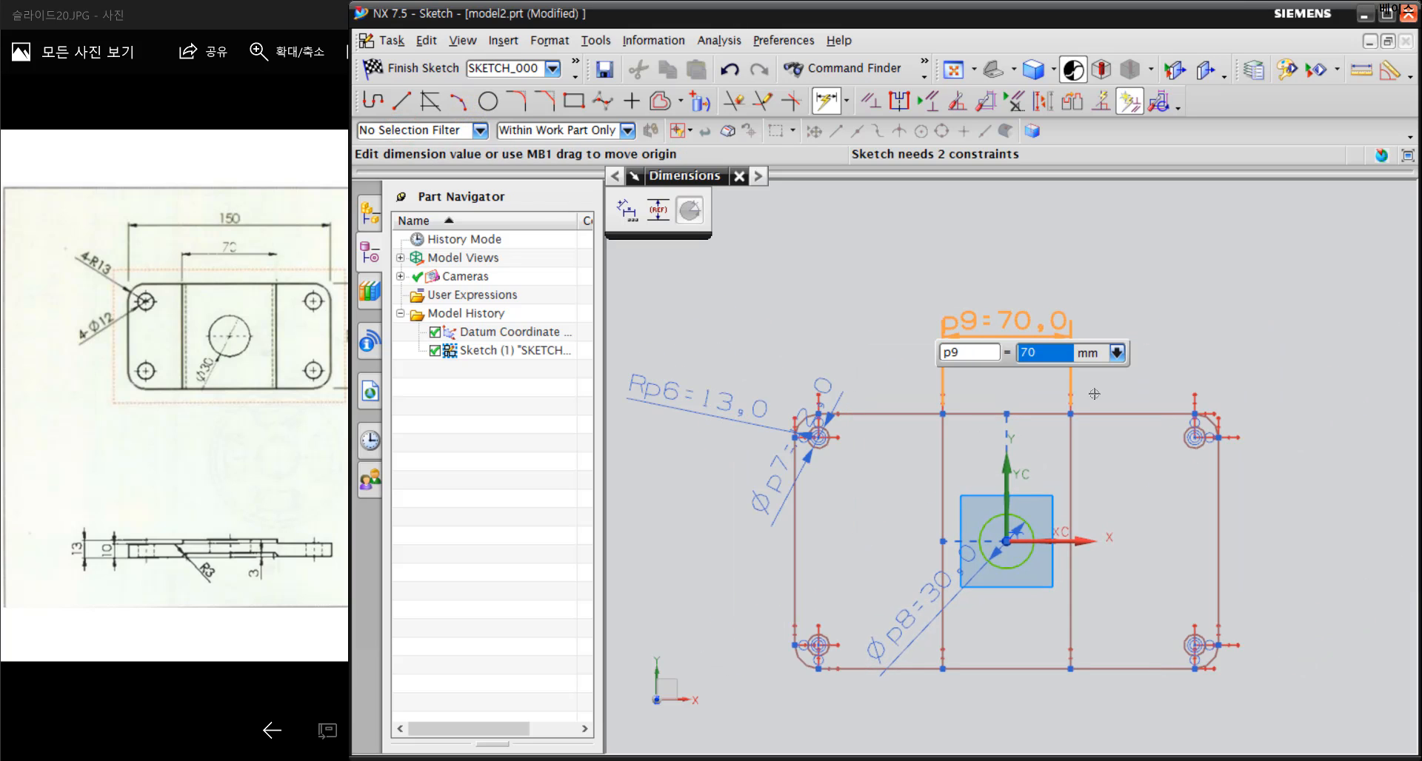
Dimension the overall plate width between the left and right outer edges as 150 mm
{"action": "left_click", "coordinate": [795, 533]}
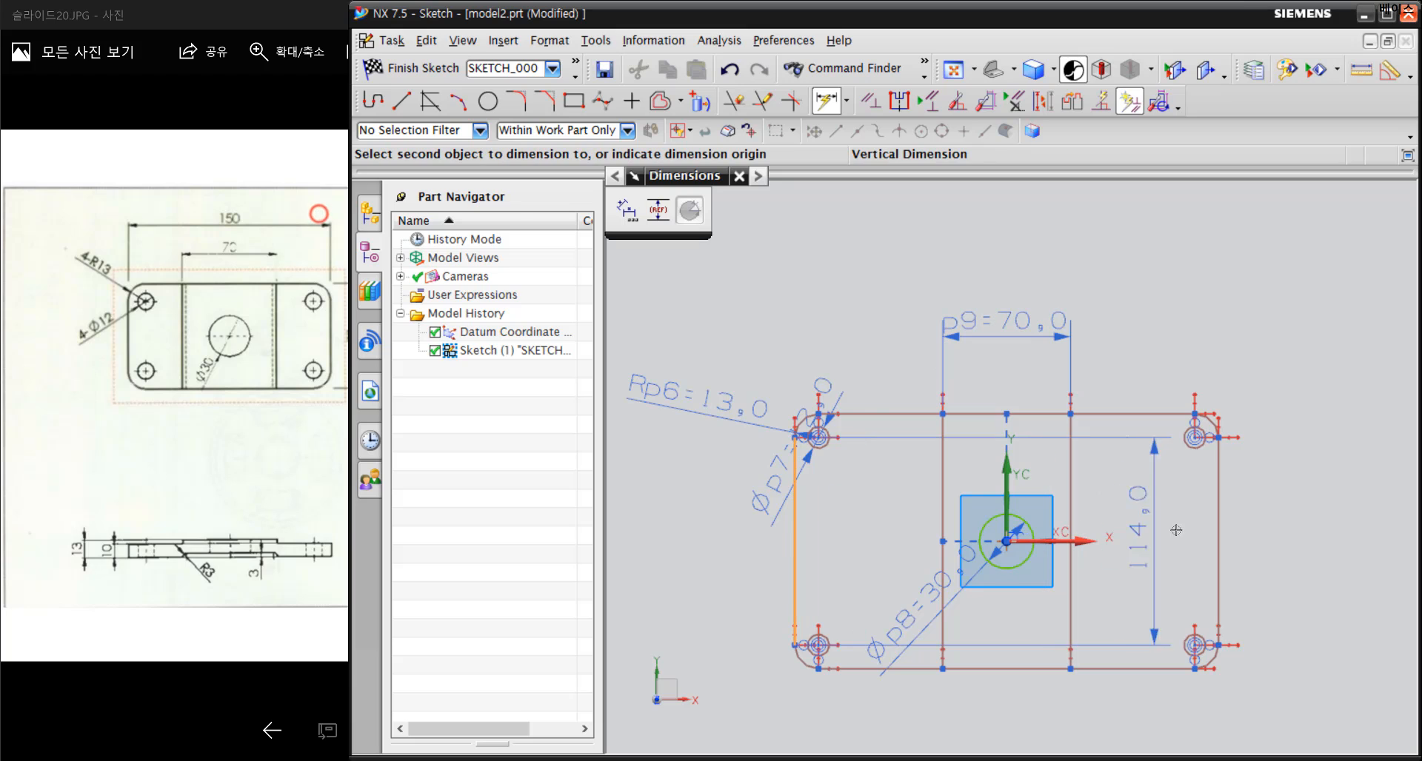
{"action": "left_click", "coordinate": [1210, 533]}
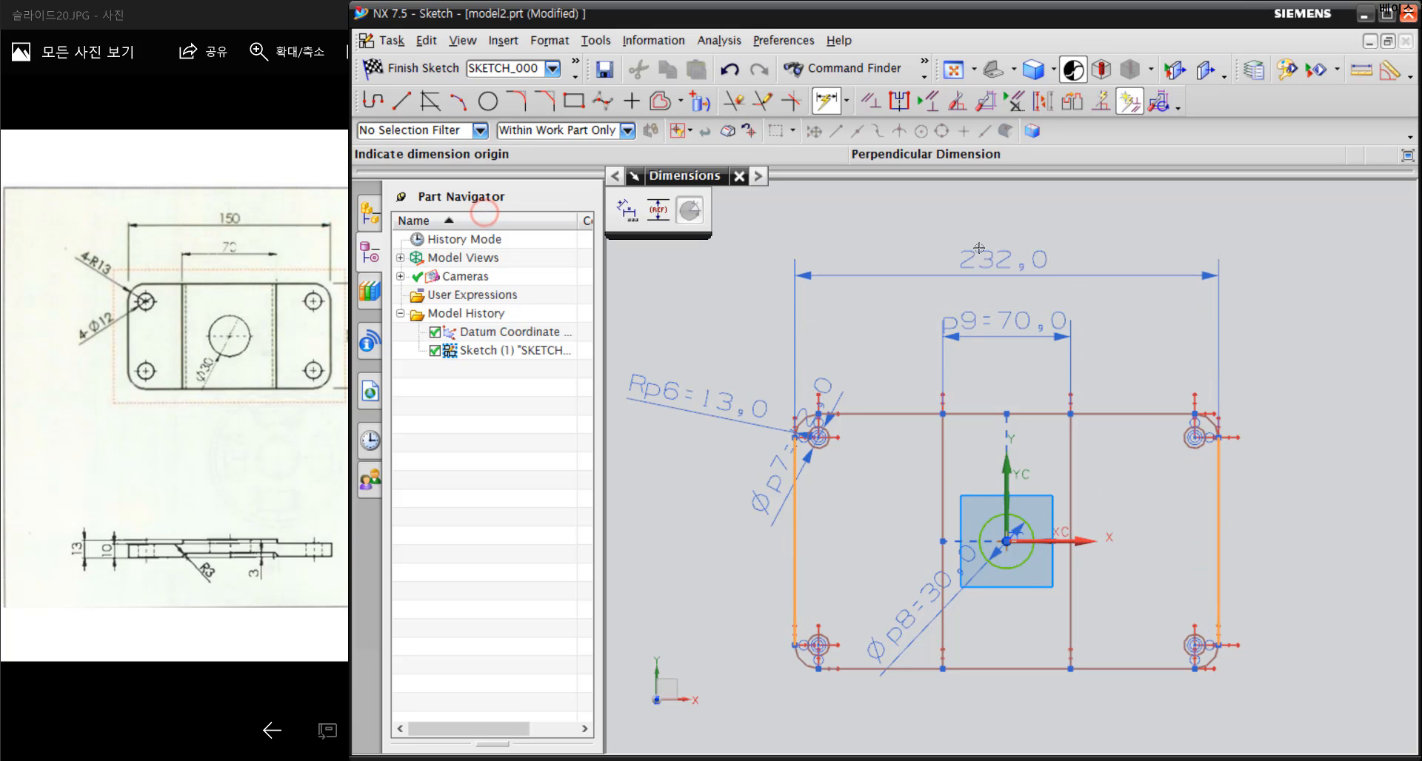
{"action": "left_click", "coordinate": [979, 248]}
{"action": "type", "text": "150"}
{"action": "key", "text": "Return"}
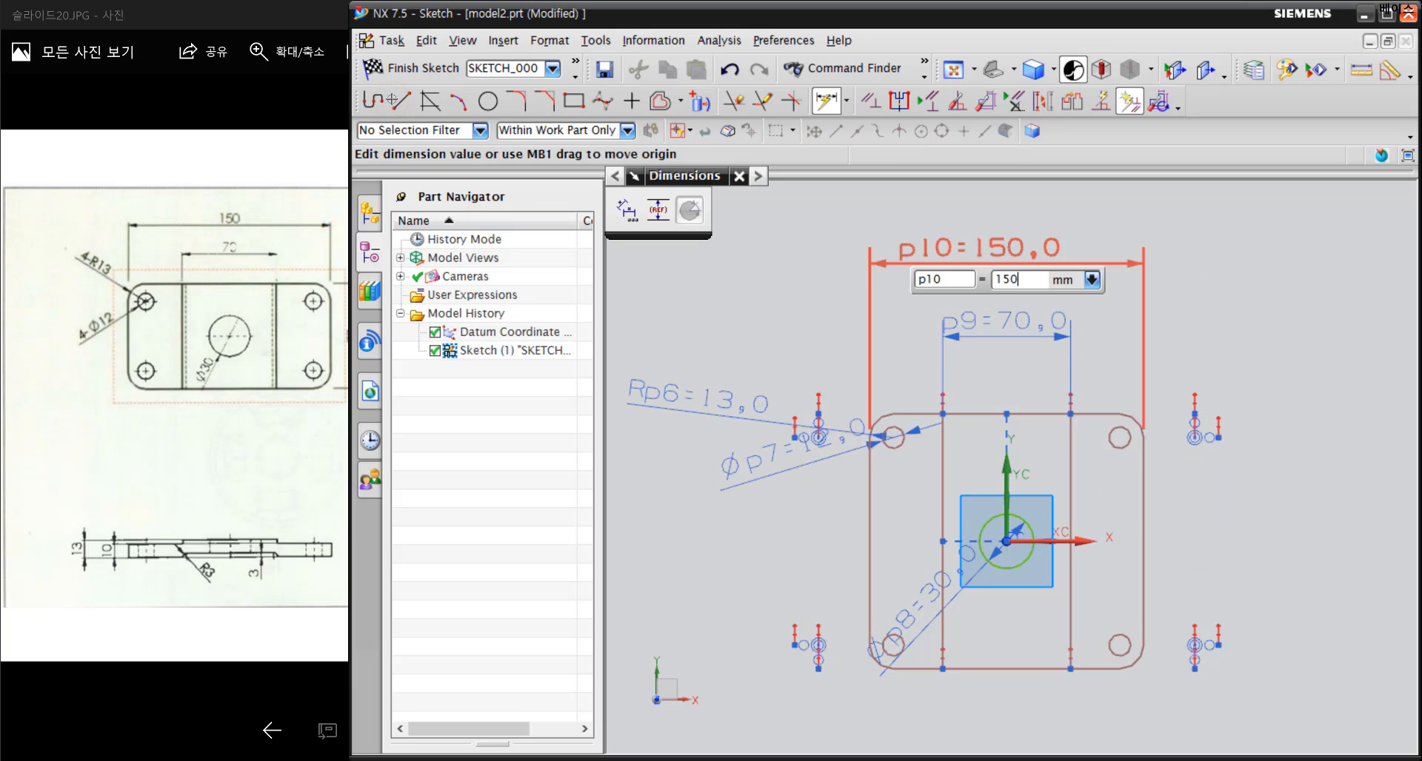
Dimension the plate height between the upper and lower edges as 77 mm, taking the value from the reference drawing, and end dimensioning
{"action": "left_click", "coordinate": [1042, 414]}
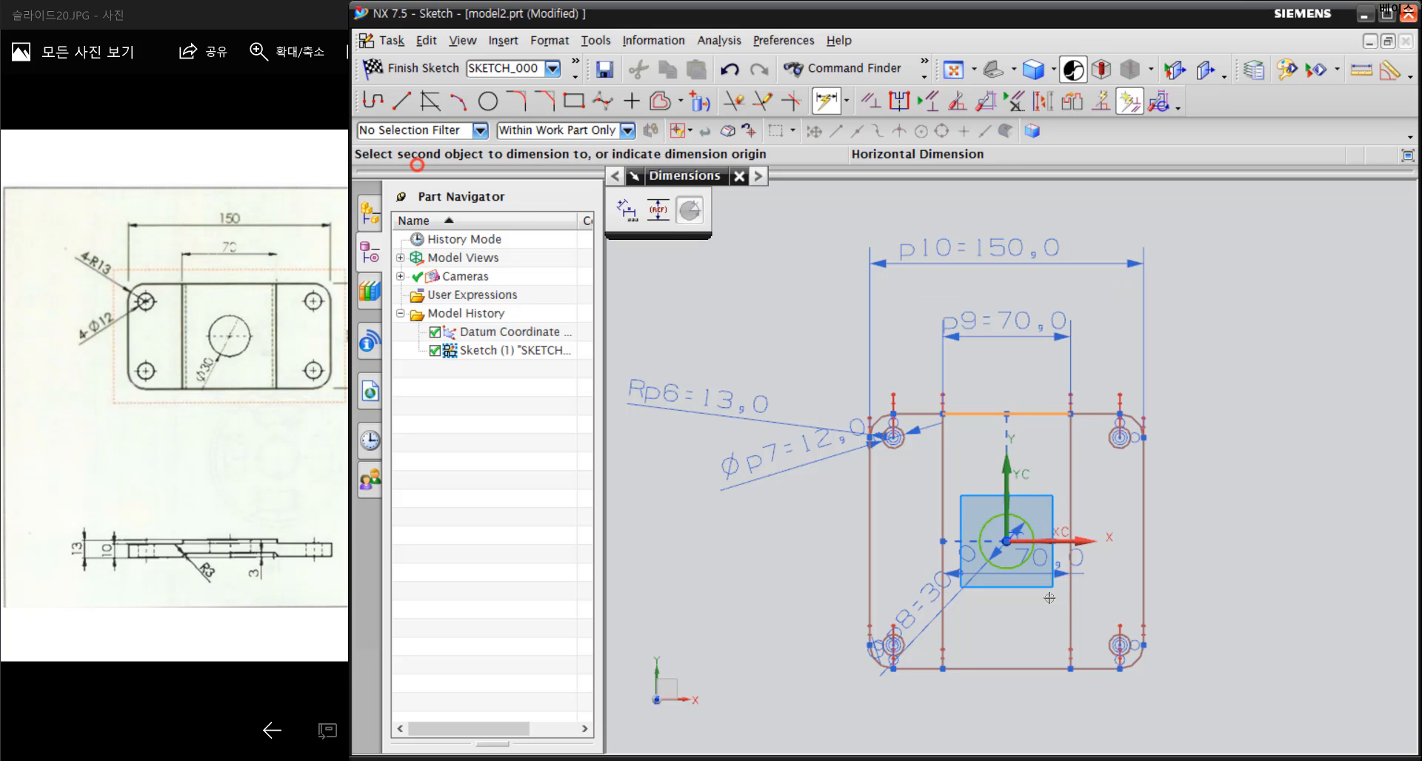
{"action": "left_click", "coordinate": [1043, 666]}
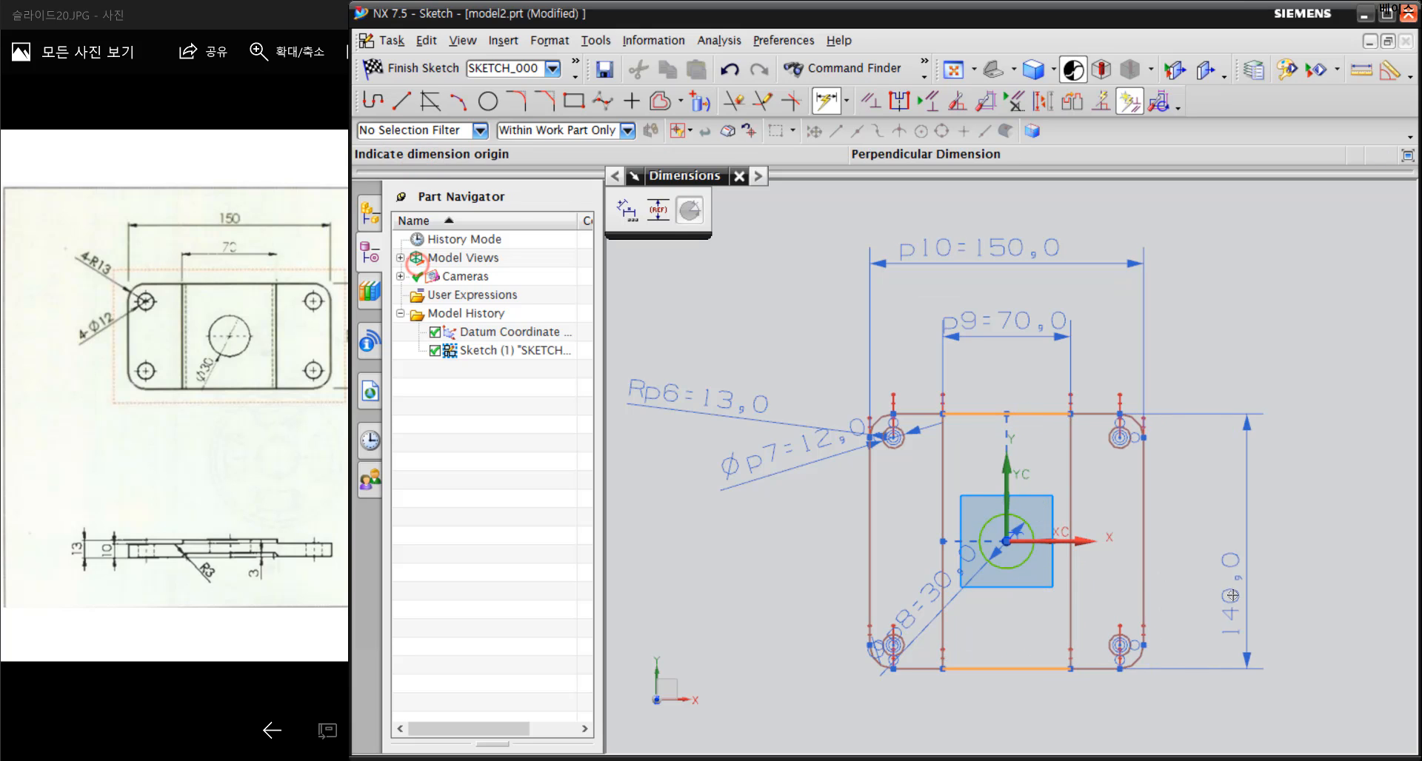
{"action": "left_click", "coordinate": [1275, 594]}
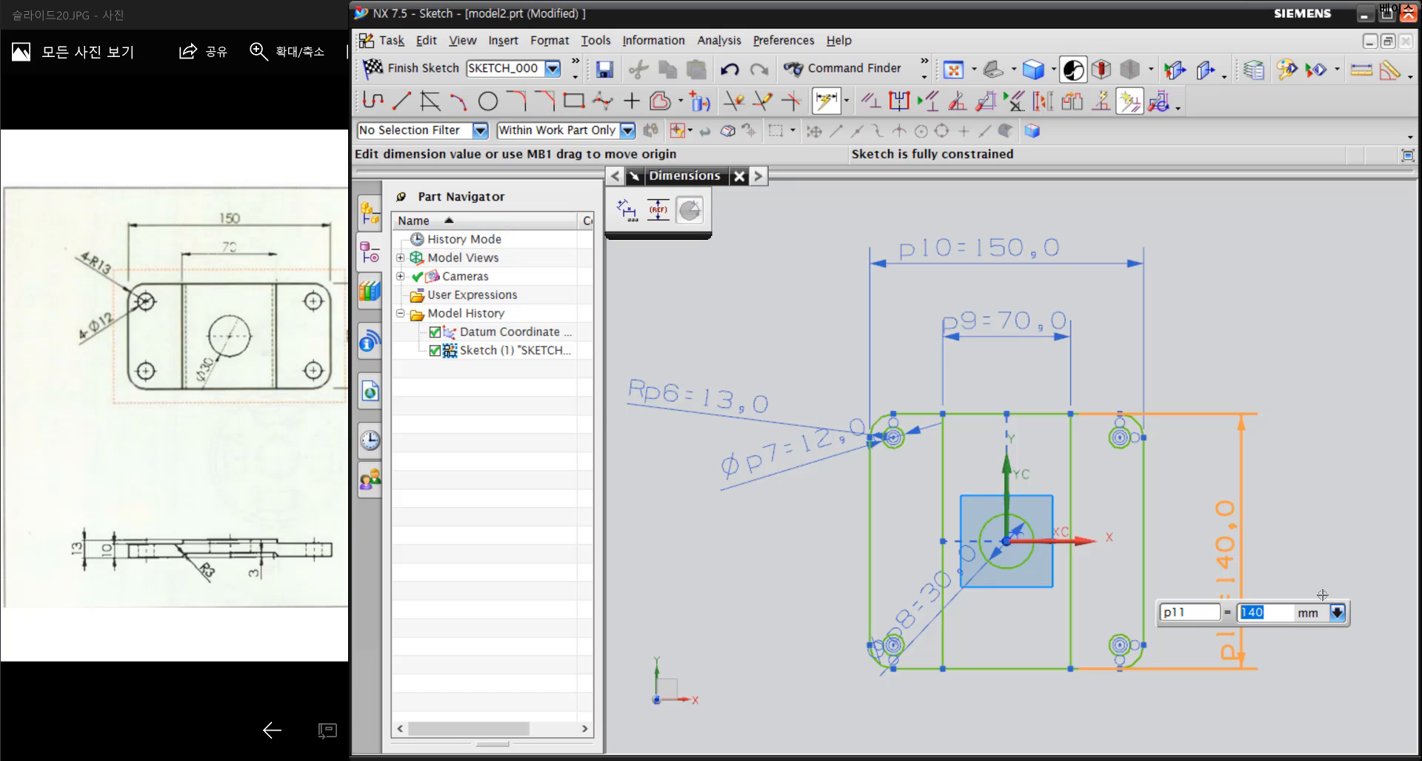
{"action": "left_click", "coordinate": [218, 7]}
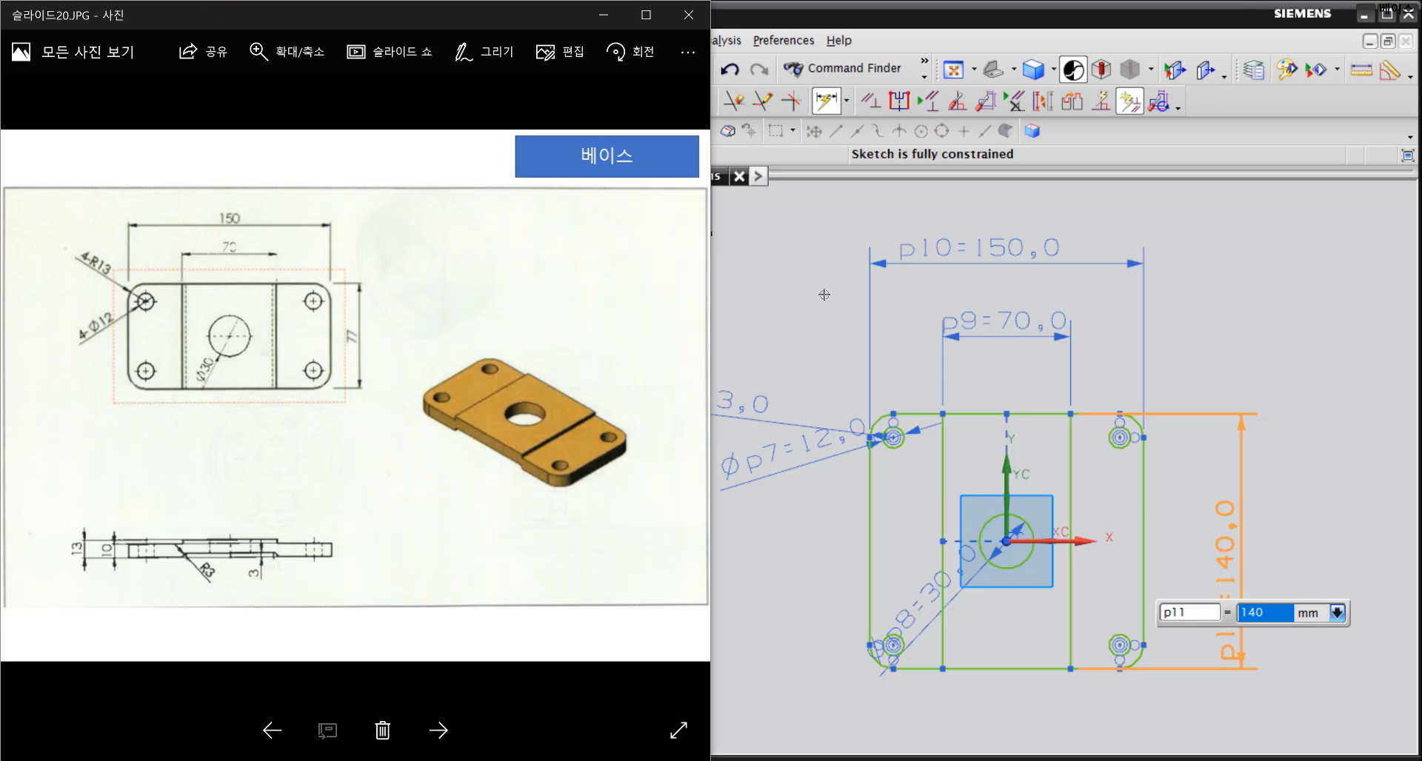
{"action": "left_click", "coordinate": [988, 18]}
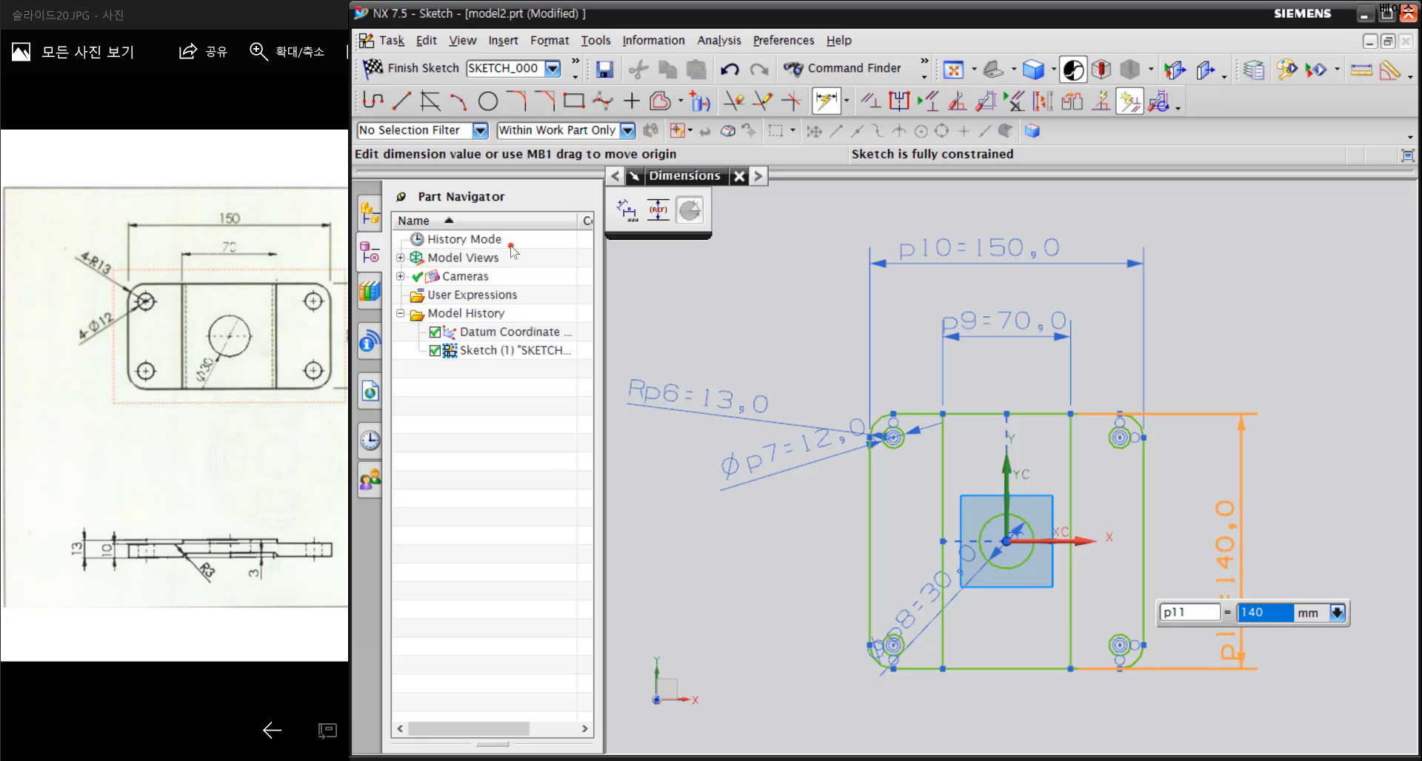
{"action": "type", "text": "14"}
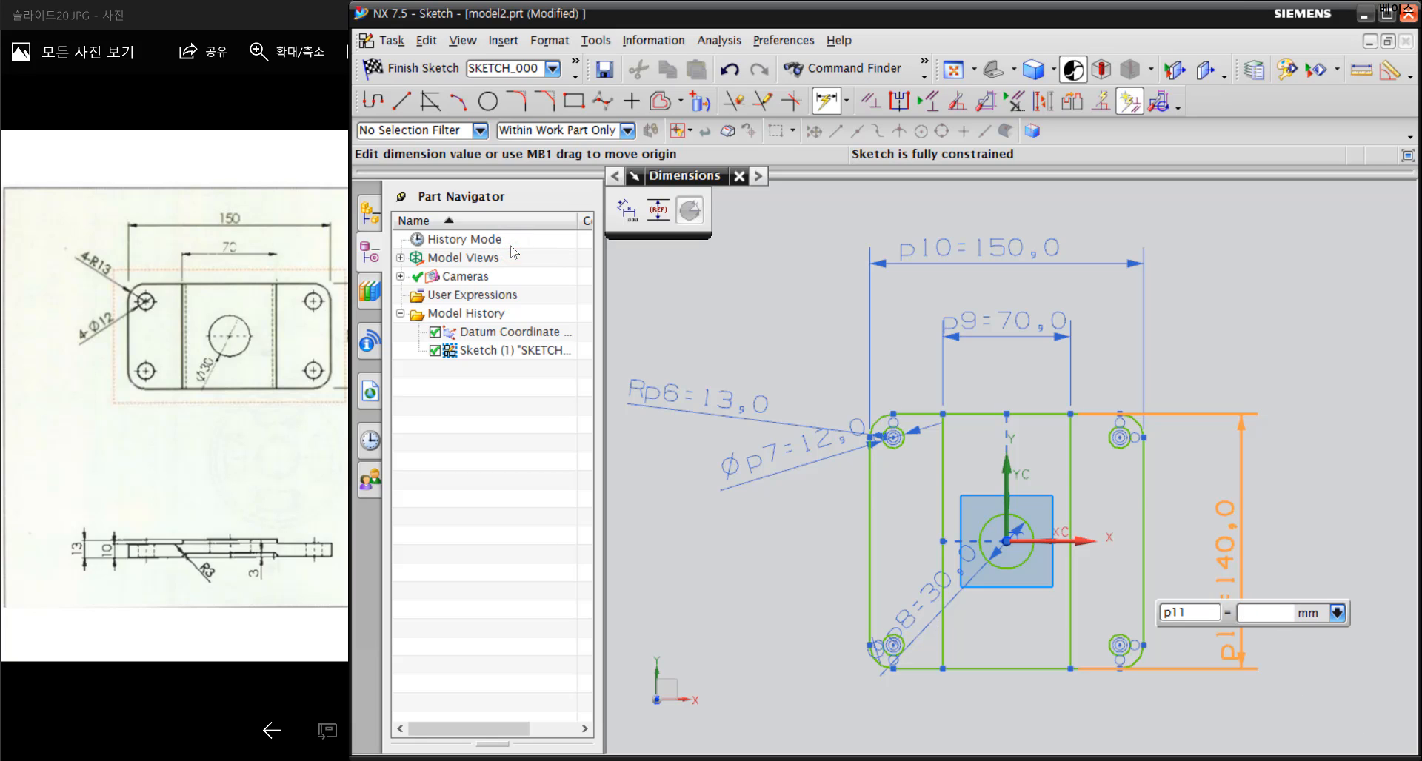
{"action": "key", "text": "Return"}
{"action": "scroll", "coordinate": [1119, 579], "scroll_direction": "down", "scroll_amount": 2}
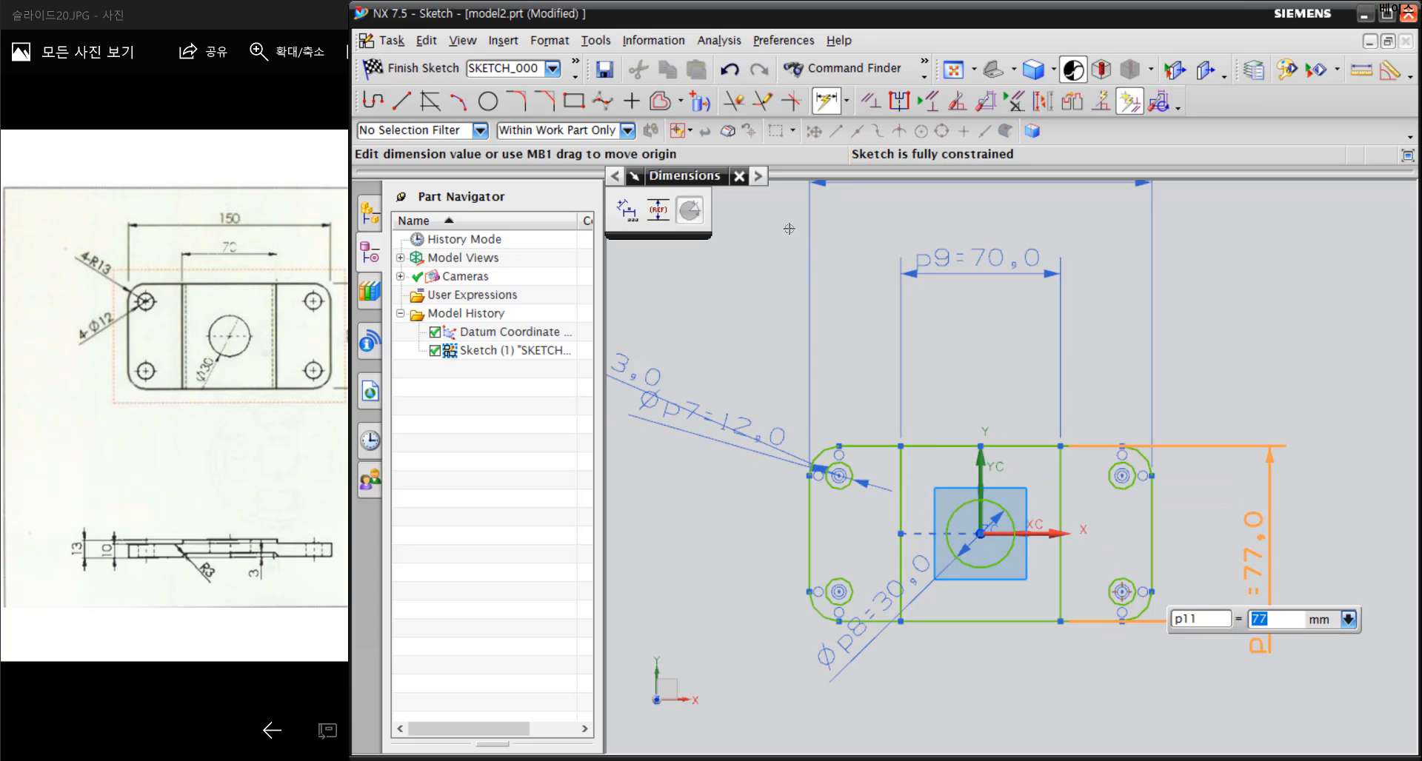
{"action": "left_click", "coordinate": [738, 176]}
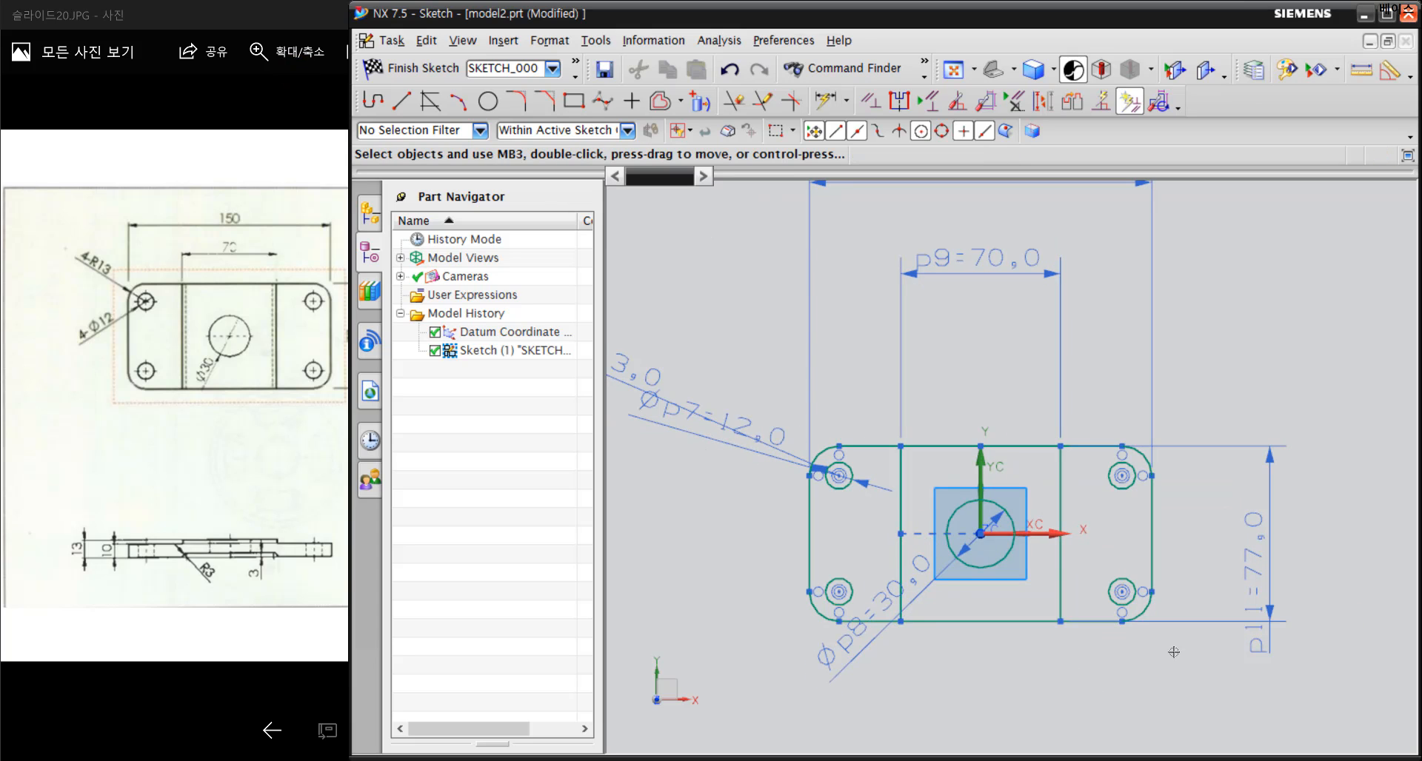
{"action": "mouse_move", "coordinate": [1171, 652]}
{"action": "middle_mouse_down"}
{"action": "mouse_move", "coordinate": [1211, 642]}
{"action": "mouse_move", "coordinate": [1180, 568]}
{"action": "mouse_move", "coordinate": [1111, 545]}
{"action": "middle_mouse_up"}
{"action": "mouse_move", "coordinate": [923, 615]}
{"action": "middle_mouse_down"}
{"action": "mouse_move", "coordinate": [1000, 679]}
{"action": "mouse_move", "coordinate": [971, 455]}
{"action": "mouse_move", "coordinate": [959, 585]}
{"action": "middle_mouse_up"}
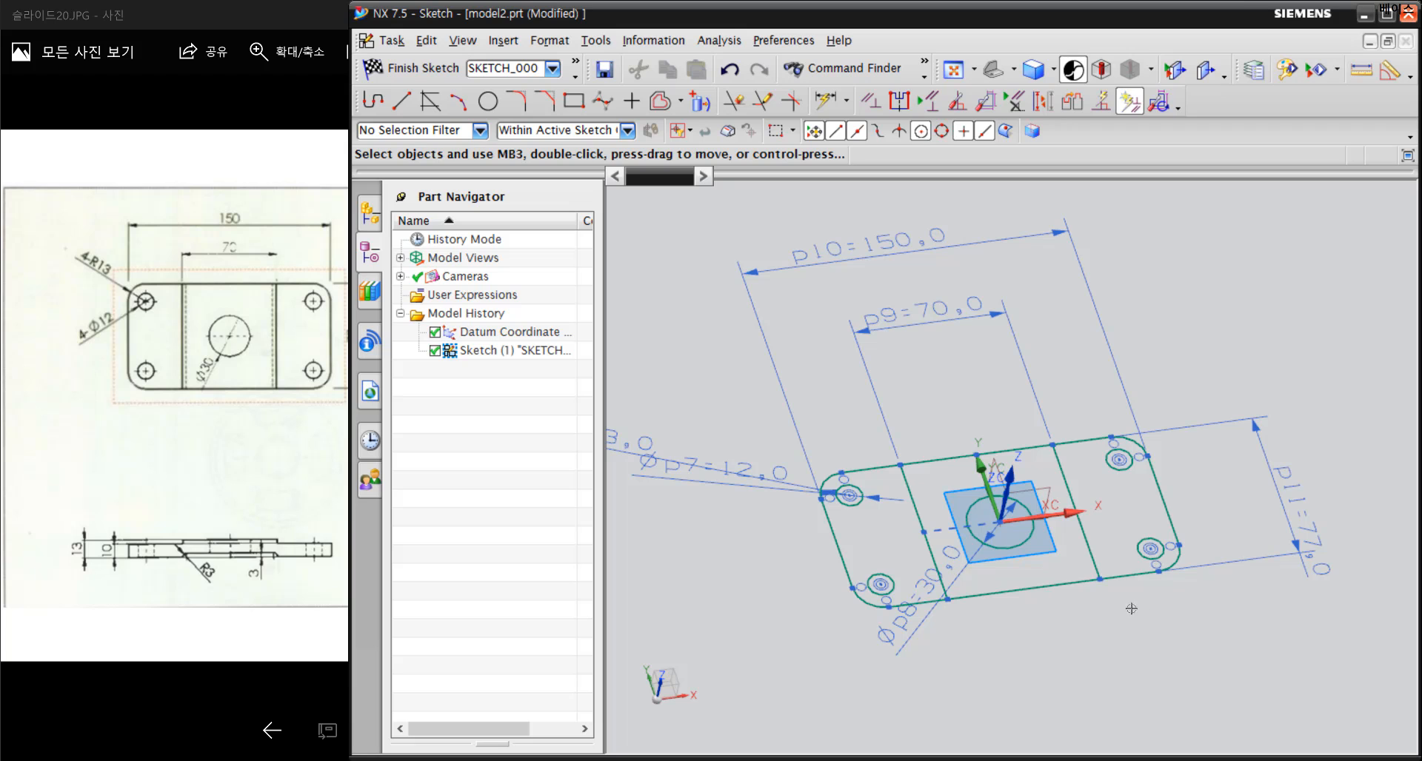
{"action": "mouse_move", "coordinate": [1248, 664]}
{"action": "middle_mouse_down"}
{"action": "mouse_move", "coordinate": [1253, 643]}
{"action": "mouse_move", "coordinate": [1267, 650]}
{"action": "middle_mouse_up"}
{"action": "scroll", "coordinate": [1154, 556], "scroll_direction": "up", "scroll_amount": 2}
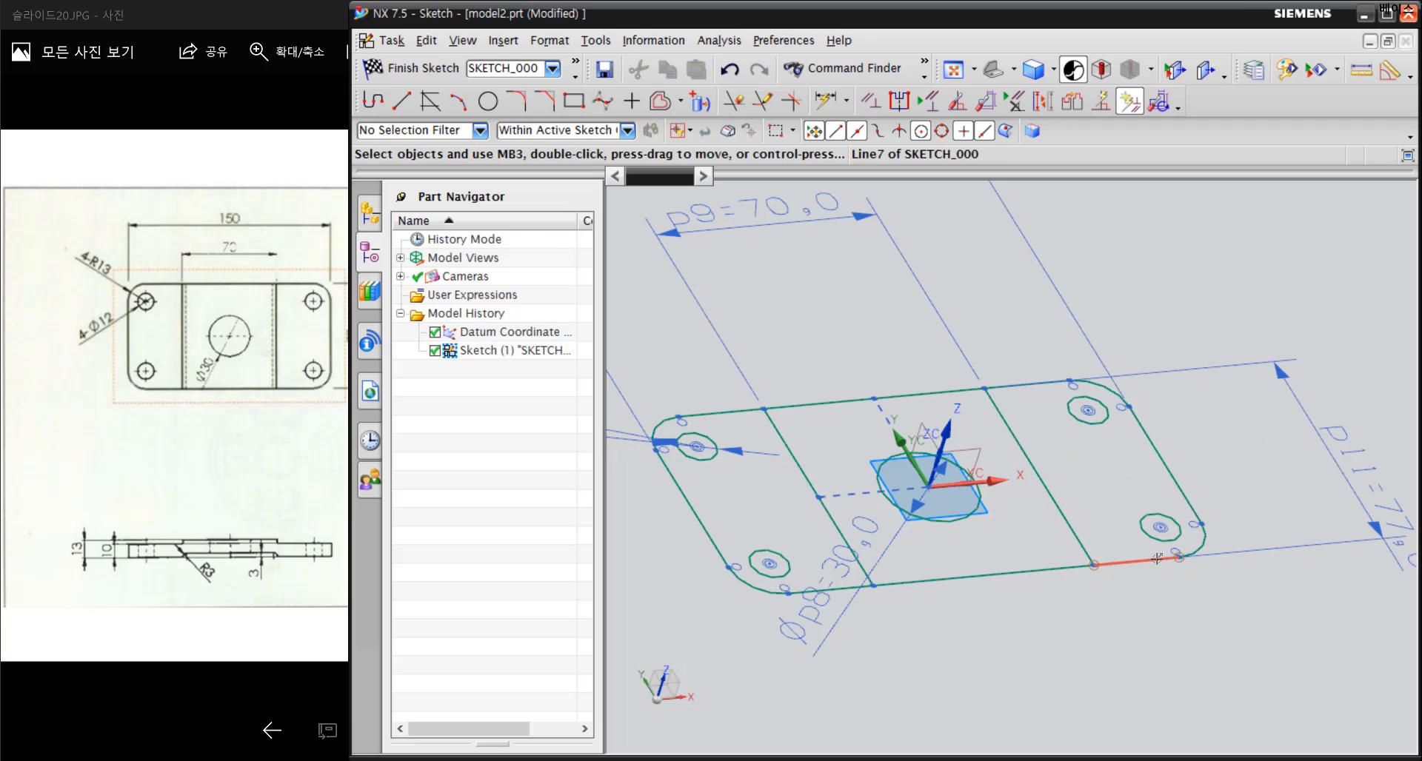
{"action": "mouse_move", "coordinate": [1022, 535]}
{"action": "middle_mouse_down", "text": "shift"}
{"action": "mouse_move", "coordinate": [1165, 546]}
{"action": "mouse_move", "coordinate": [1160, 531]}
{"action": "middle_mouse_up", "text": "shift"}
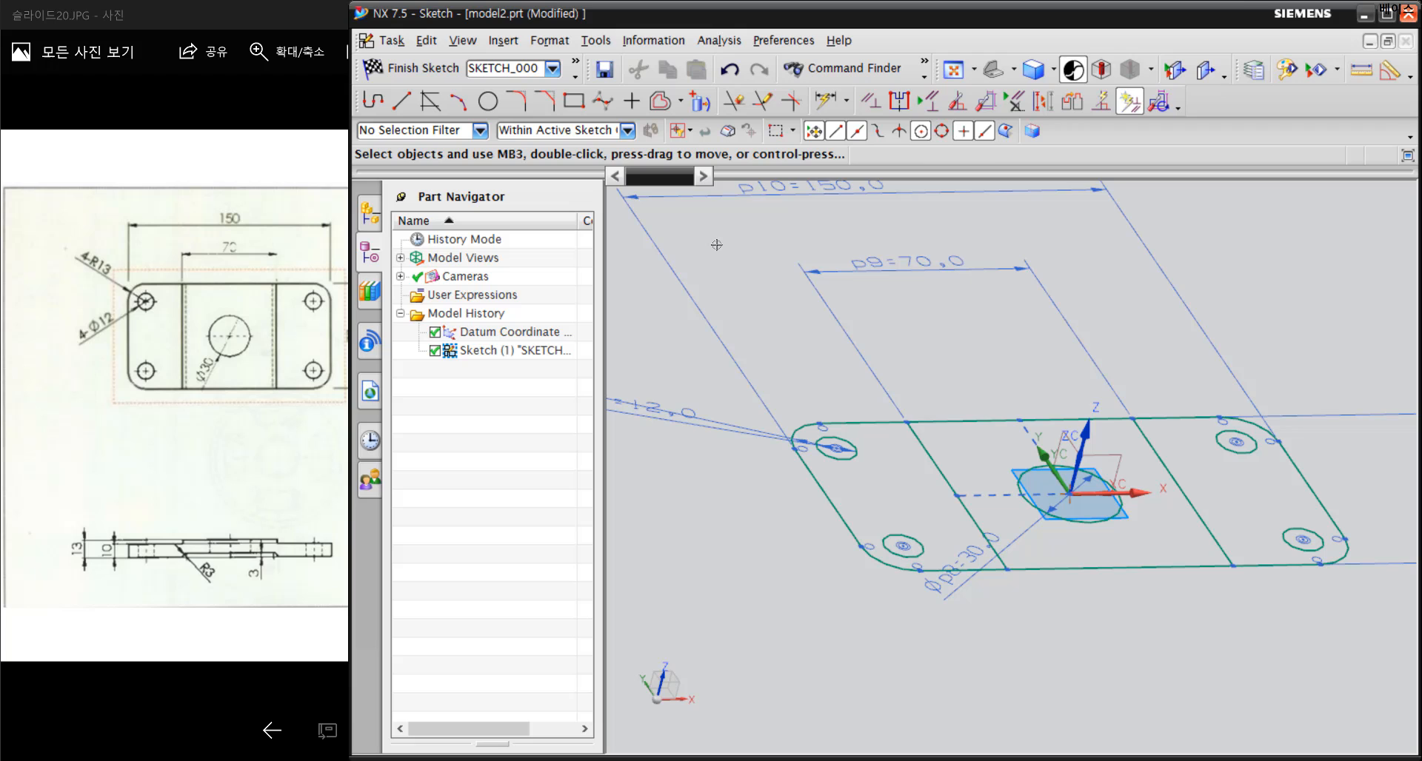
Finish the plate sketch and start extruding its outer sections
{"action": "left_click", "coordinate": [423, 69]}
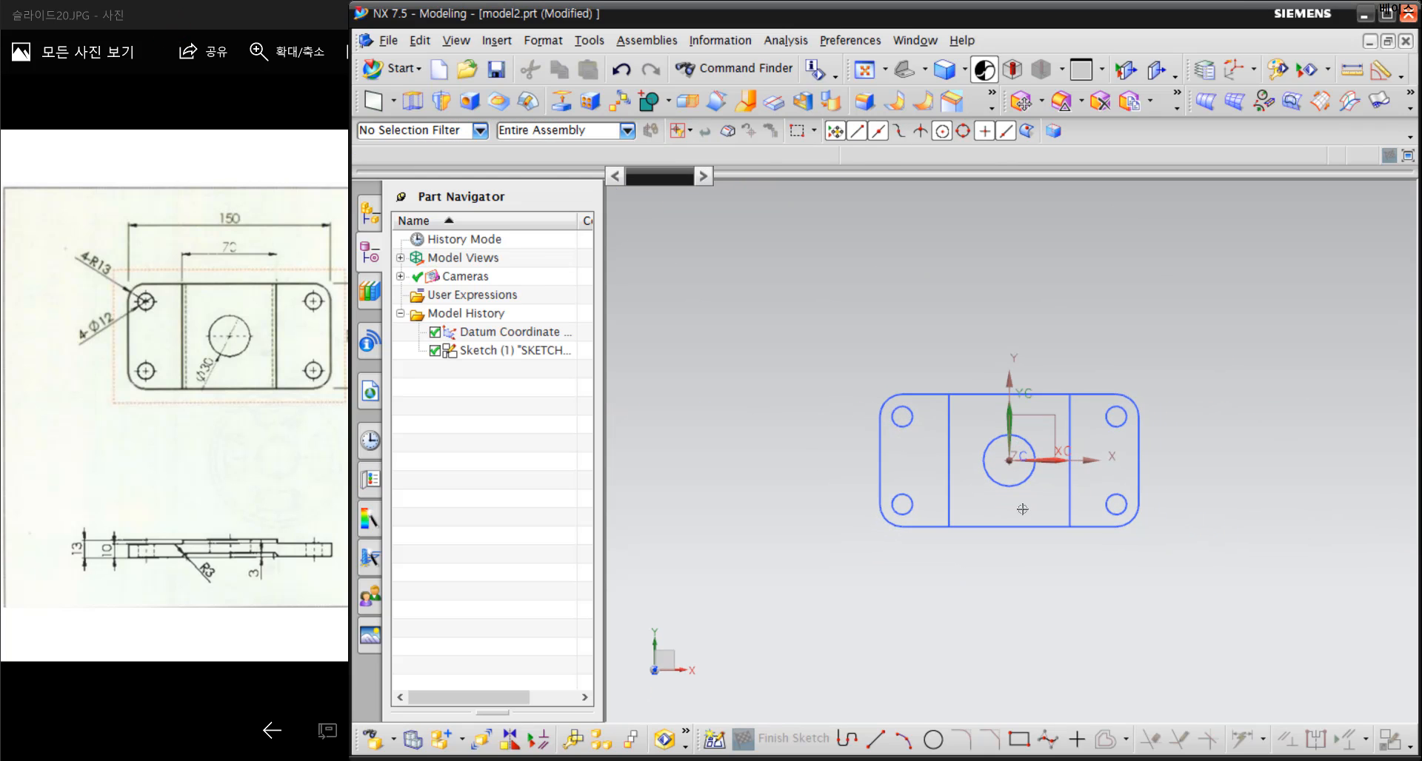
{"action": "mouse_move", "coordinate": [1119, 572]}
{"action": "middle_mouse_down"}
{"action": "mouse_move", "coordinate": [1015, 499]}
{"action": "mouse_move", "coordinate": [1018, 521]}
{"action": "middle_mouse_up"}
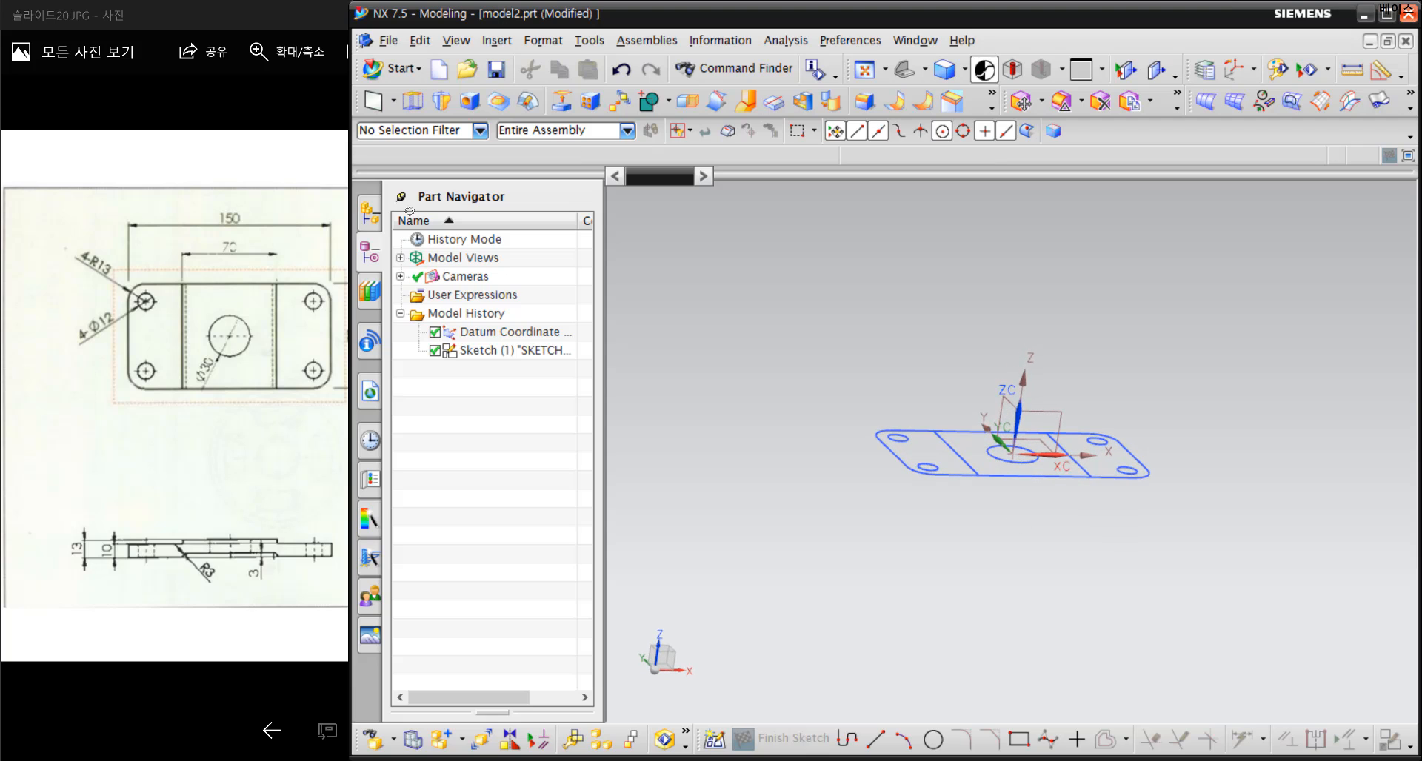
{"action": "left_click", "coordinate": [413, 101]}
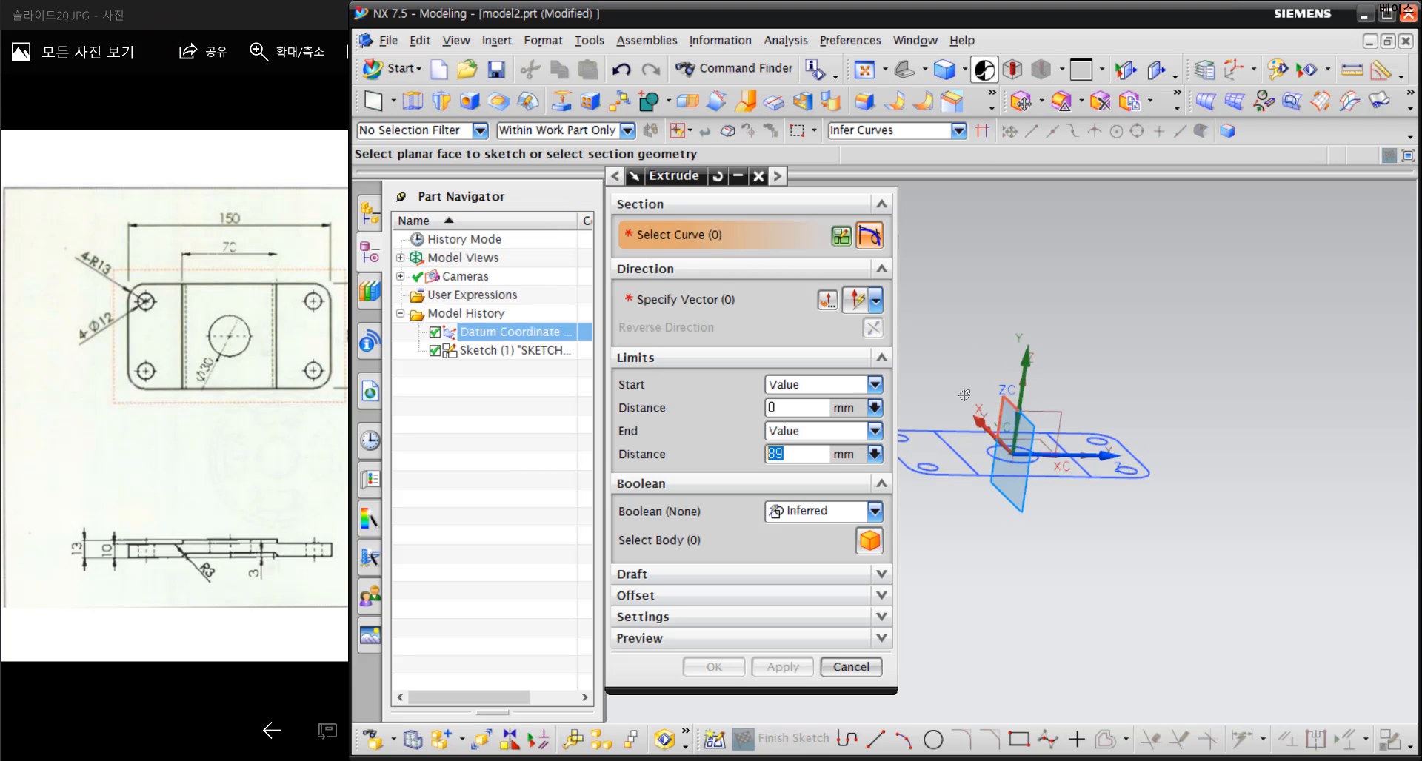
{"action": "scroll", "coordinate": [956, 414], "scroll_direction": "up", "scroll_amount": 3}
{"action": "middle_click_drag", "start_coordinate": [939, 474], "coordinate": [1018, 471], "text": "shift"}
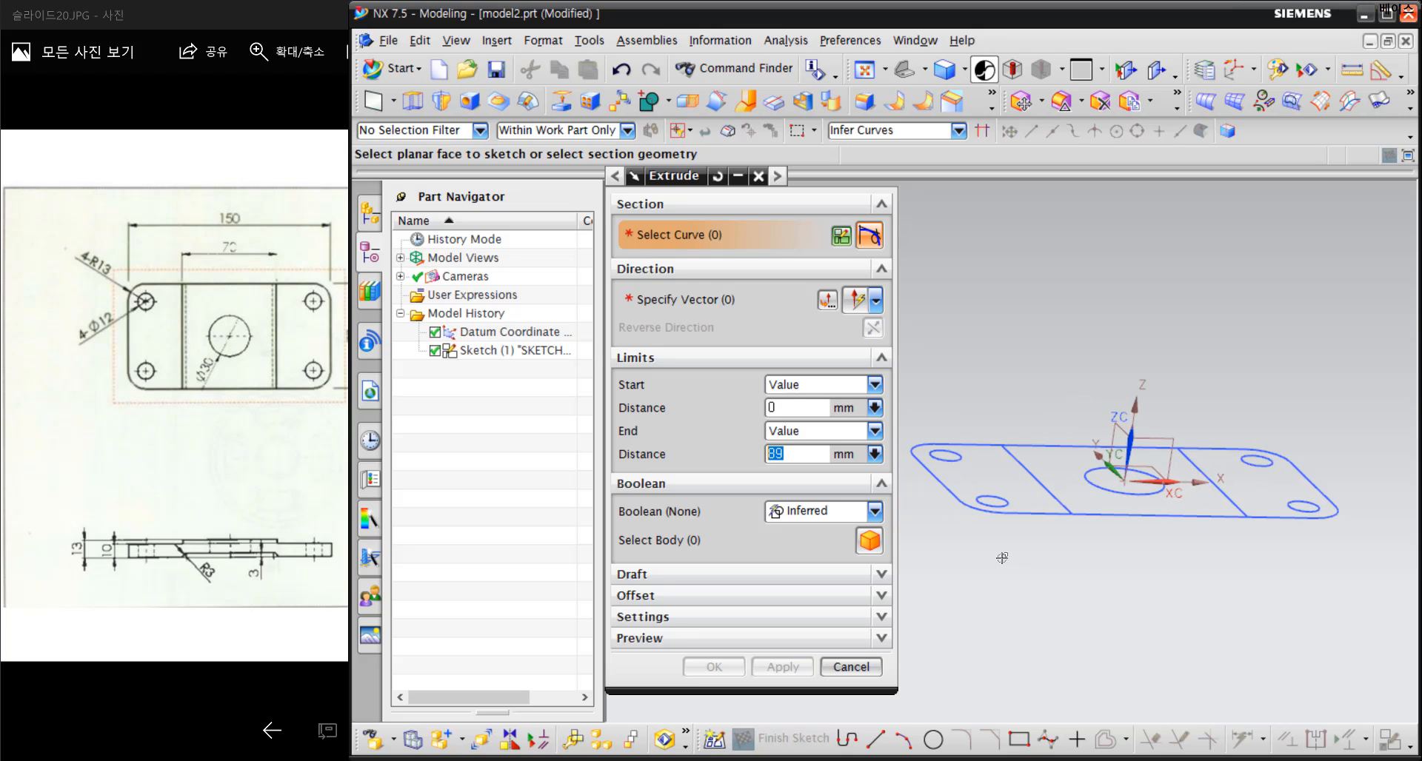
{"action": "mouse_move", "coordinate": [1015, 471]}
{"action": "left_mouse_down"}
{"action": "mouse_move", "coordinate": [924, 470]}
{"action": "mouse_move", "coordinate": [1004, 472]}
{"action": "left_mouse_up"}
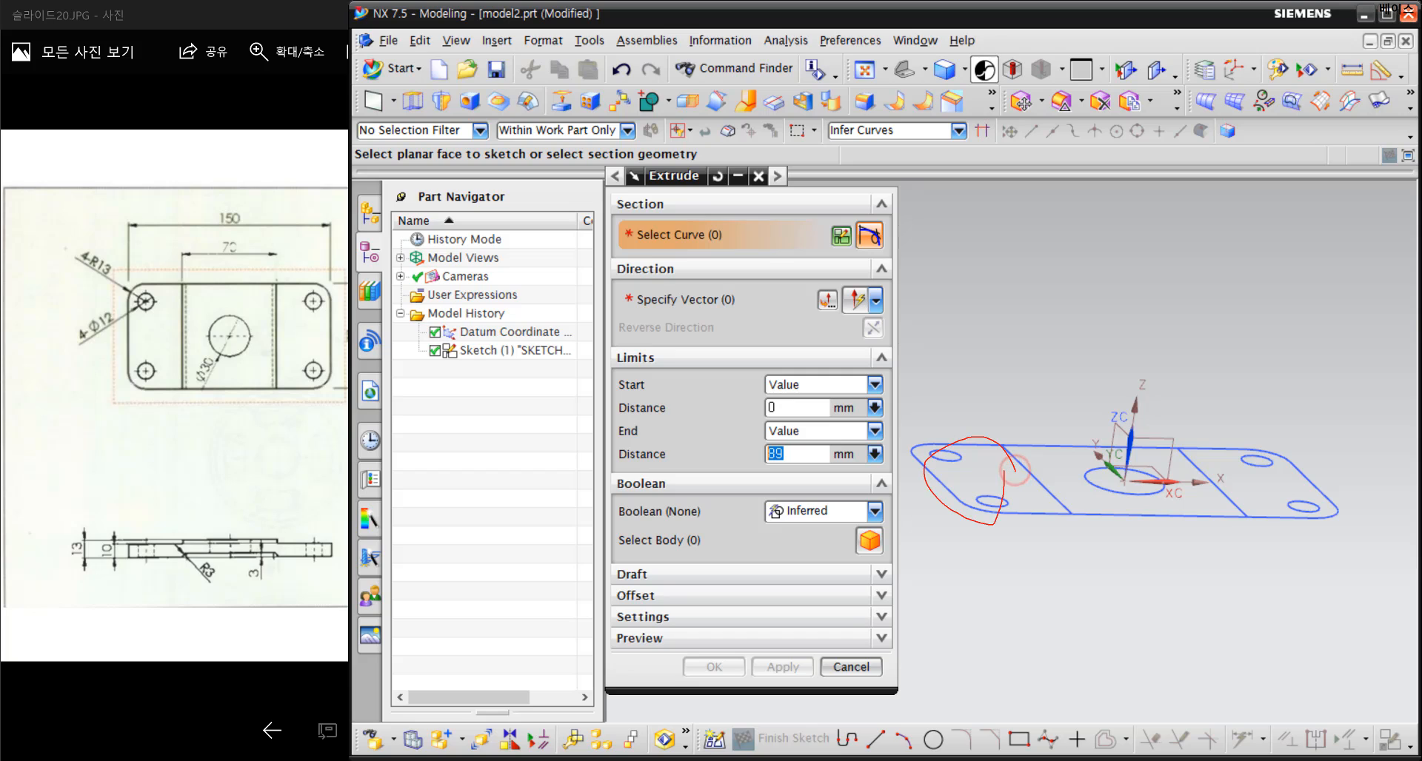
{"action": "mouse_move", "coordinate": [1242, 495]}
{"action": "left_mouse_down"}
{"action": "mouse_move", "coordinate": [1317, 447]}
{"action": "mouse_move", "coordinate": [1237, 477]}
{"action": "left_mouse_up"}
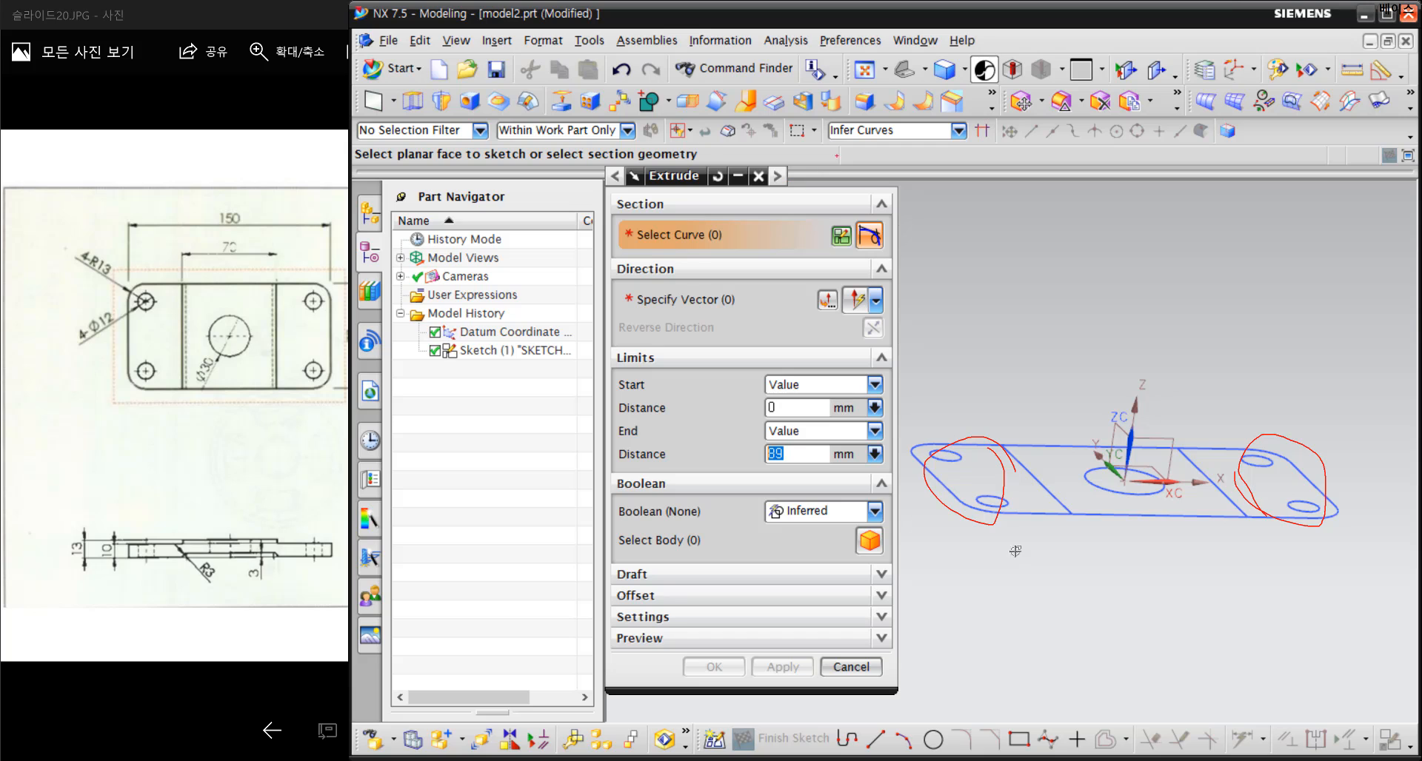
{"action": "key", "text": "Escape"}
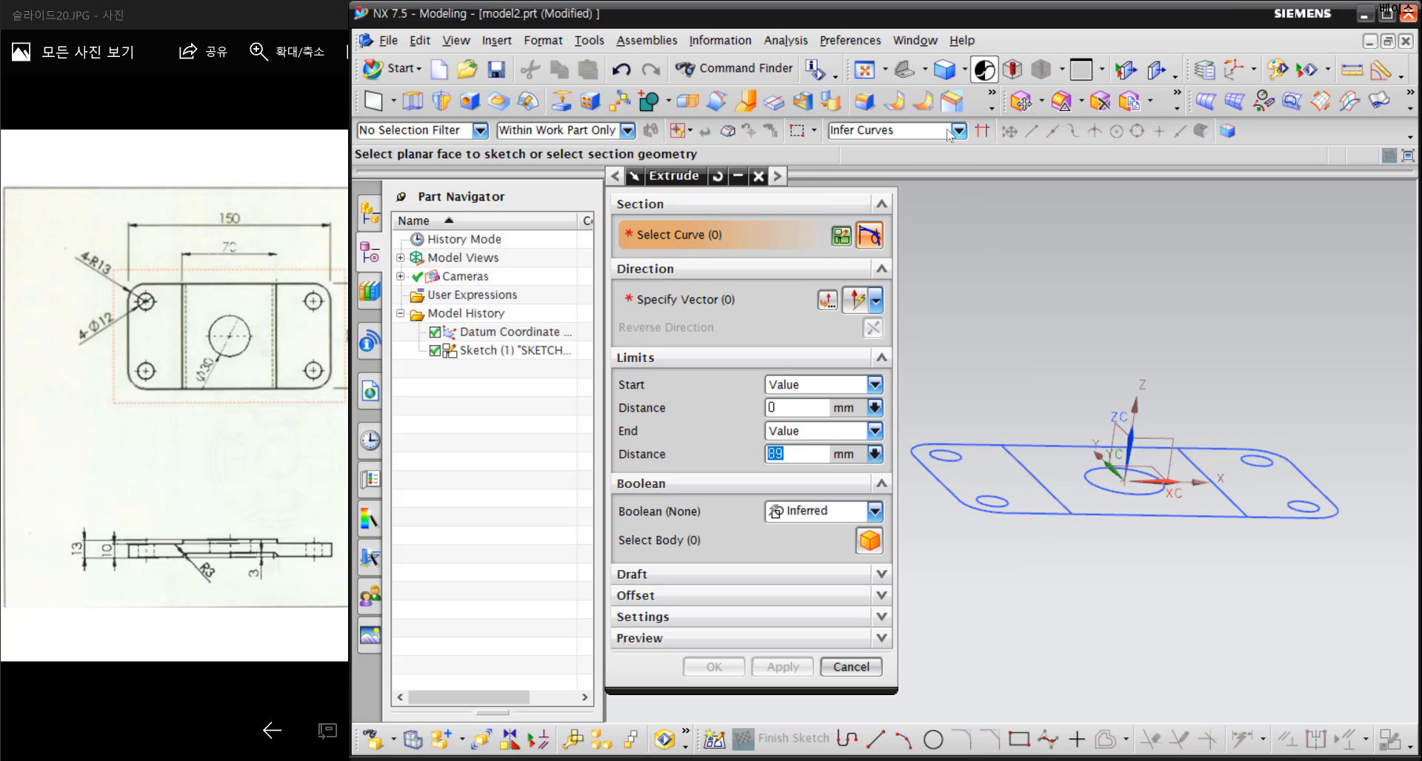
Set the curve selection rule to Connected Curves with Stop at Intersection enabled
{"action": "left_click", "coordinate": [949, 131]}
{"action": "left_click", "coordinate": [951, 131]}
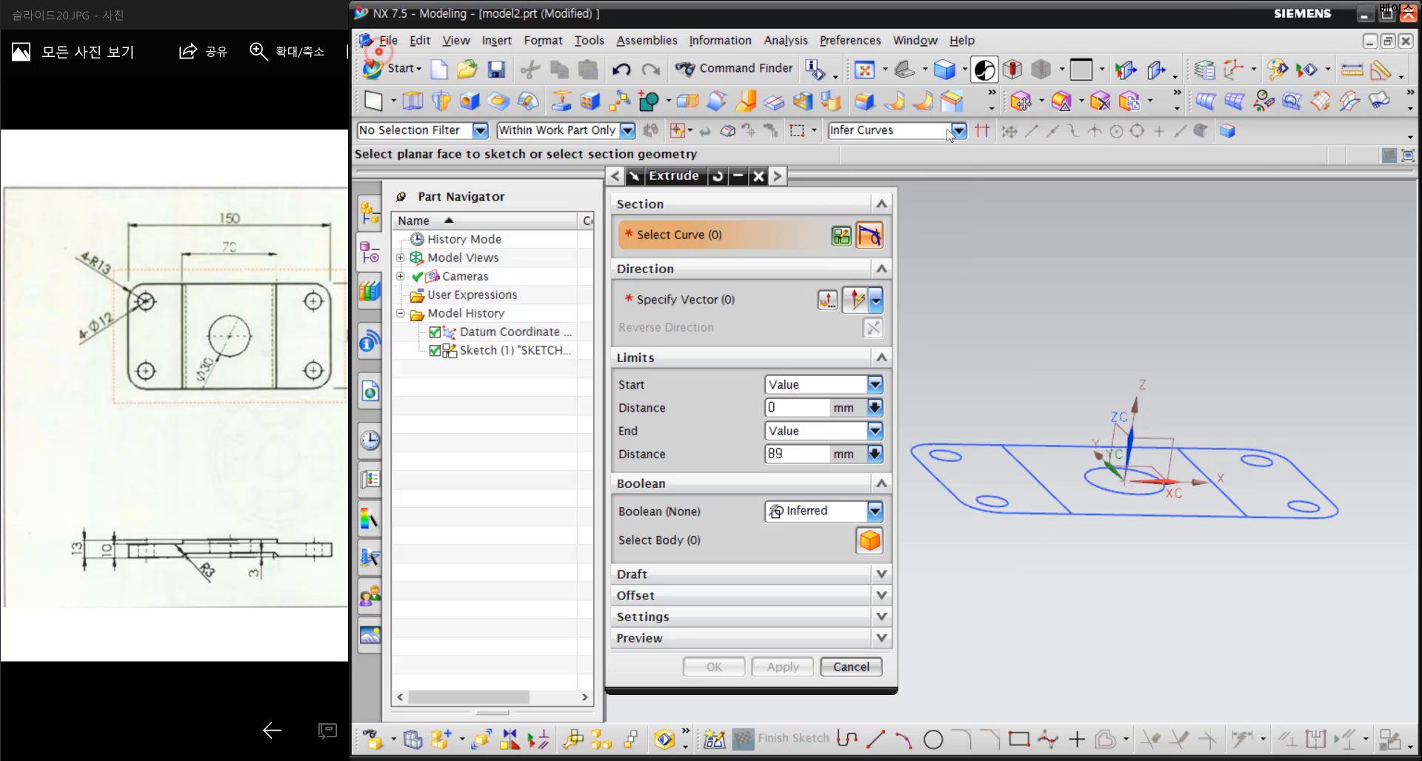
{"action": "left_click", "coordinate": [986, 132]}
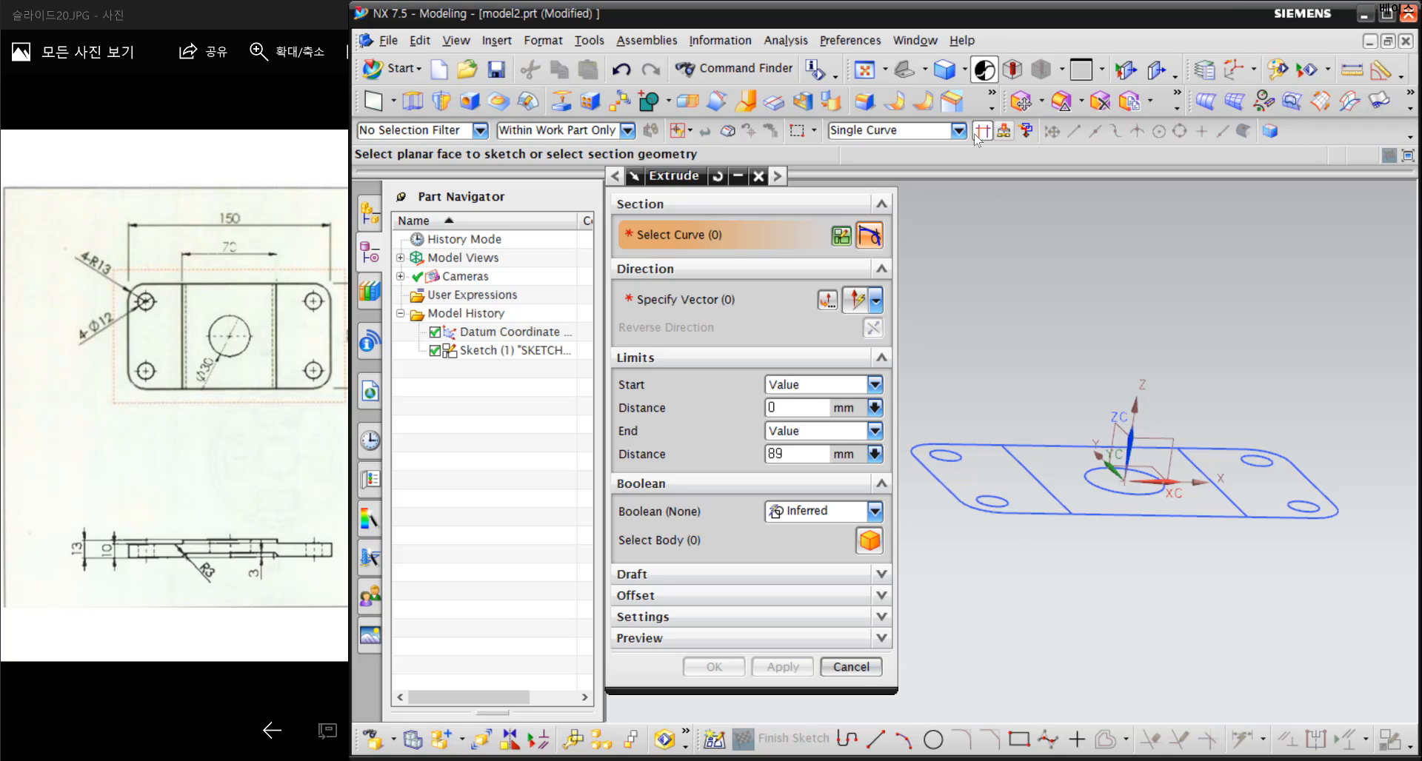
{"action": "left_click", "coordinate": [952, 131]}
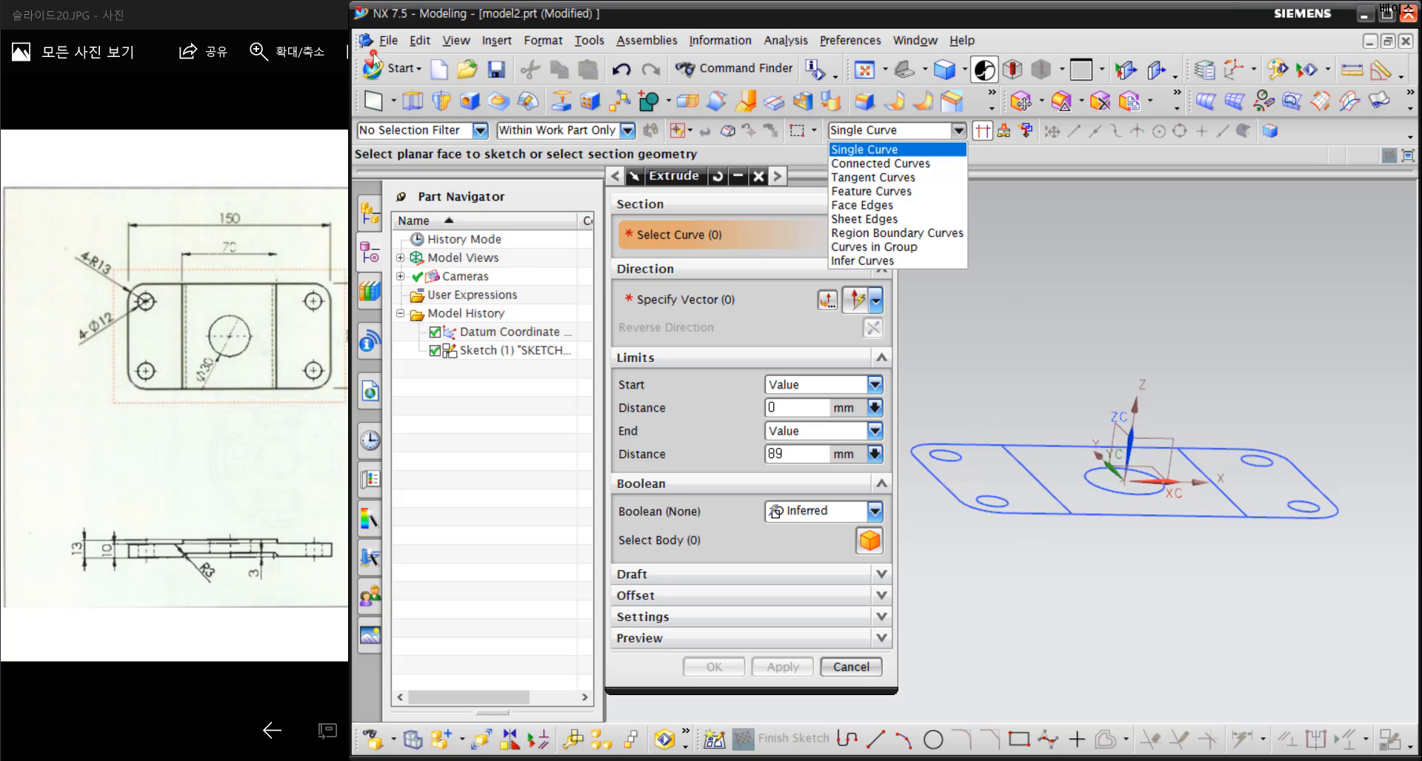
{"action": "left_click", "coordinate": [928, 163]}
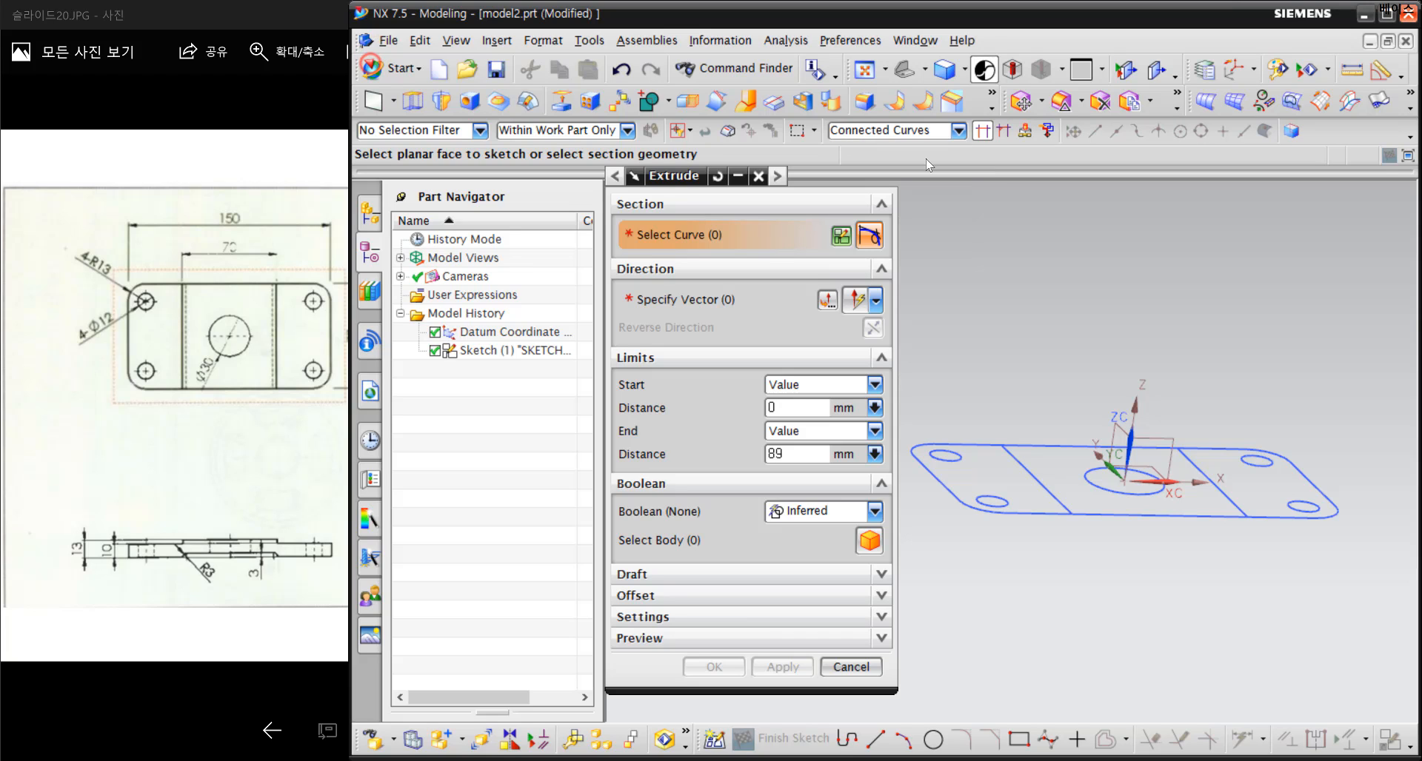
{"action": "left_click", "coordinate": [942, 132]}
{"action": "left_click", "coordinate": [942, 146]}
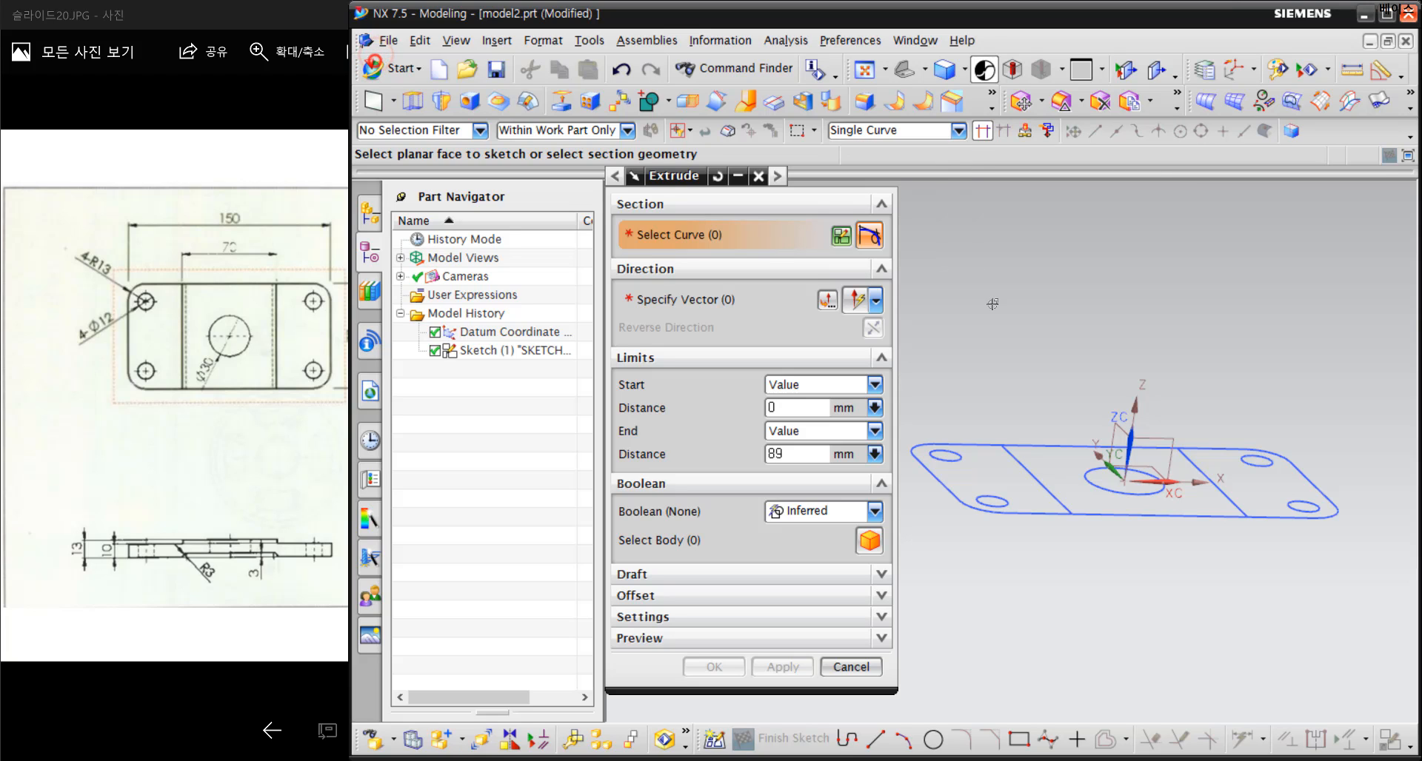
{"action": "left_click", "coordinate": [943, 141]}
{"action": "left_click", "coordinate": [928, 164]}
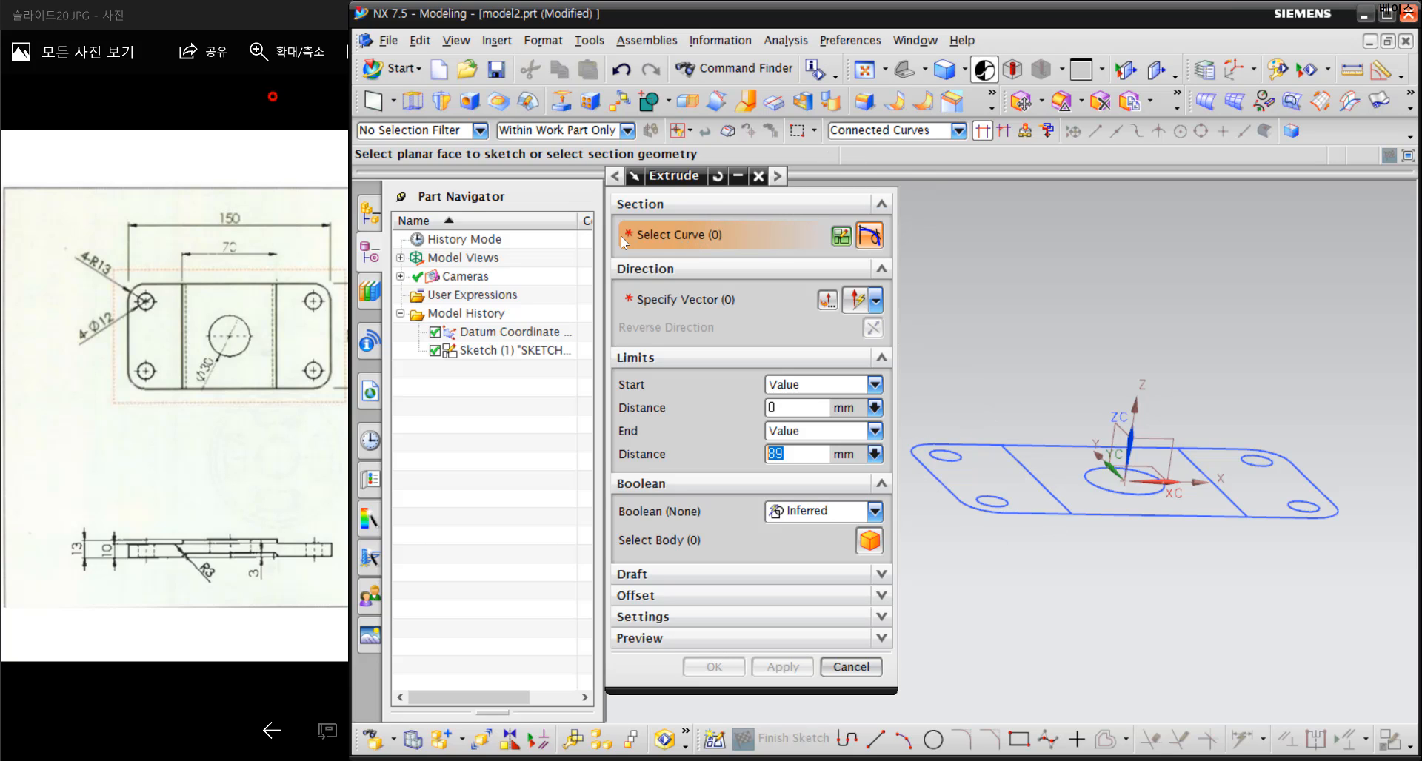
Select the plate's left section outline and its two corner-hole circles as the extrusion profile
{"action": "left_click", "coordinate": [1010, 457]}
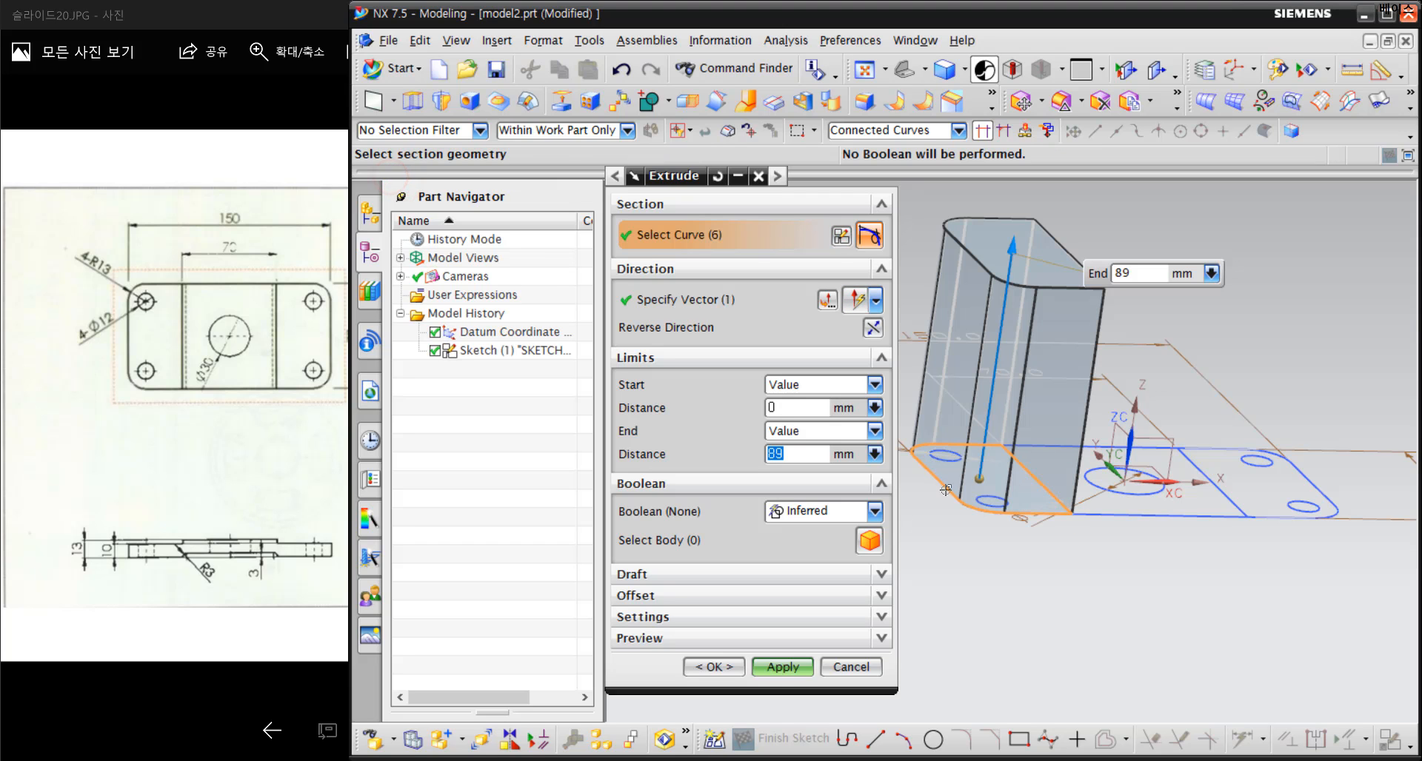
{"action": "middle_click_drag", "start_coordinate": [933, 483], "coordinate": [955, 499]}
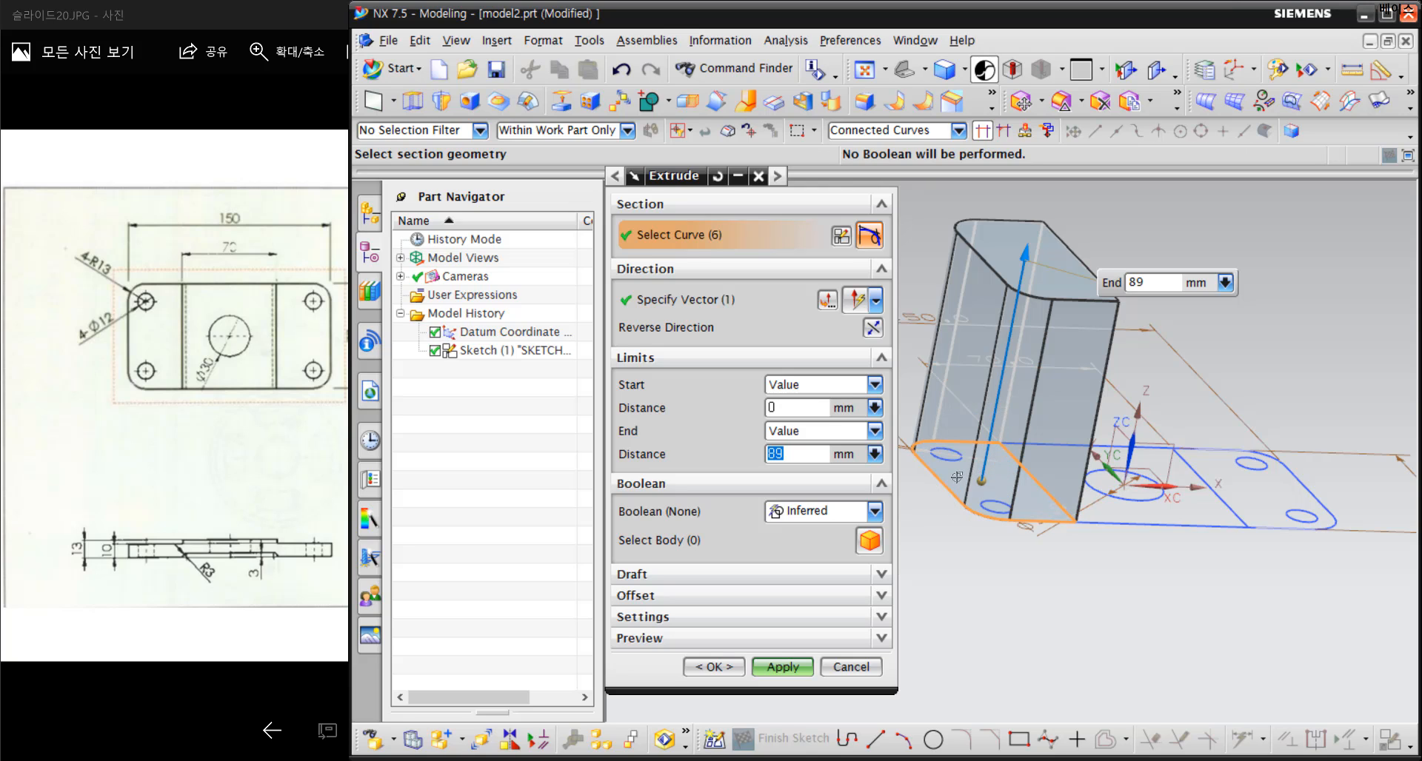
{"action": "left_click", "coordinate": [950, 455]}
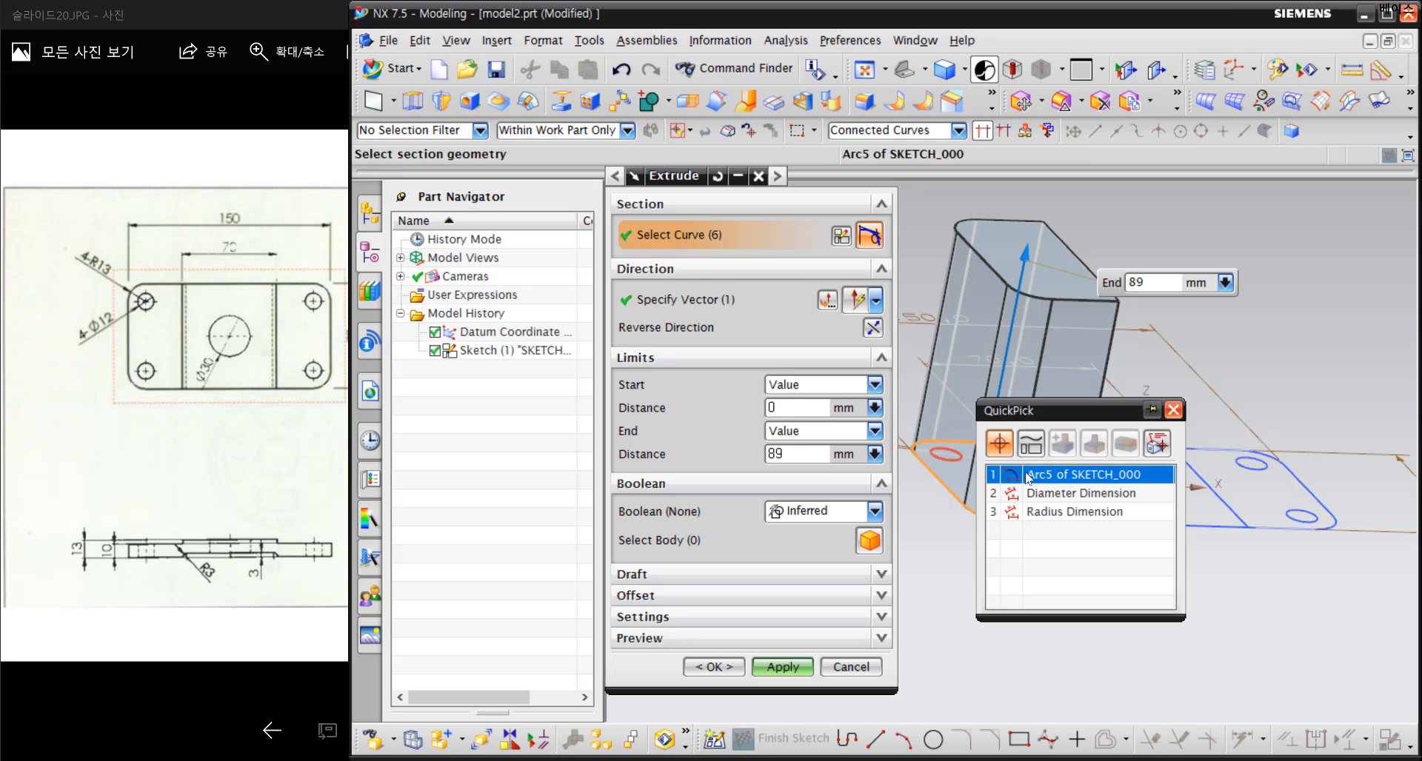
{"action": "left_click", "coordinate": [952, 462]}
{"action": "scroll", "coordinate": [951, 464], "scroll_direction": "up", "scroll_amount": 1}
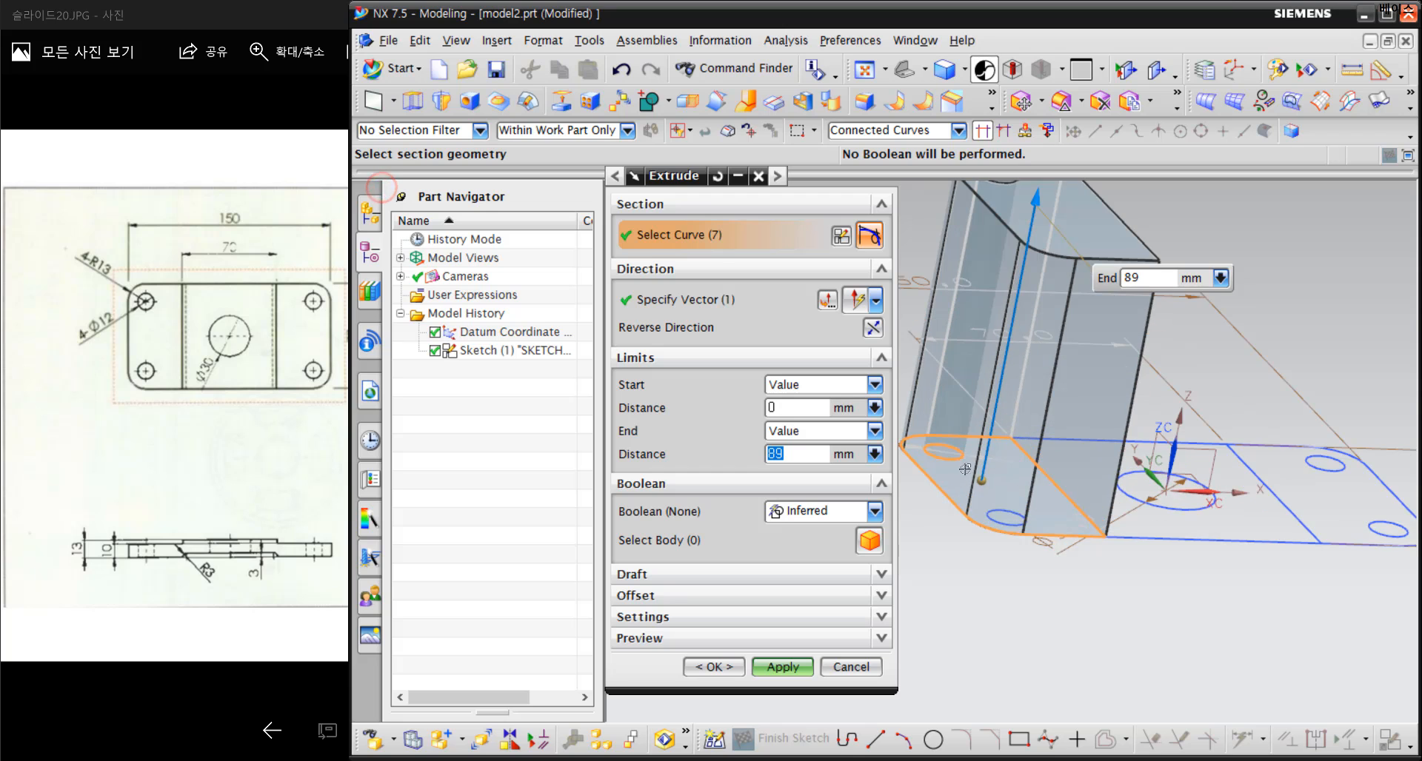
{"action": "left_click", "coordinate": [1011, 520]}
{"action": "middle_click_drag", "start_coordinate": [1002, 498], "coordinate": [974, 416]}
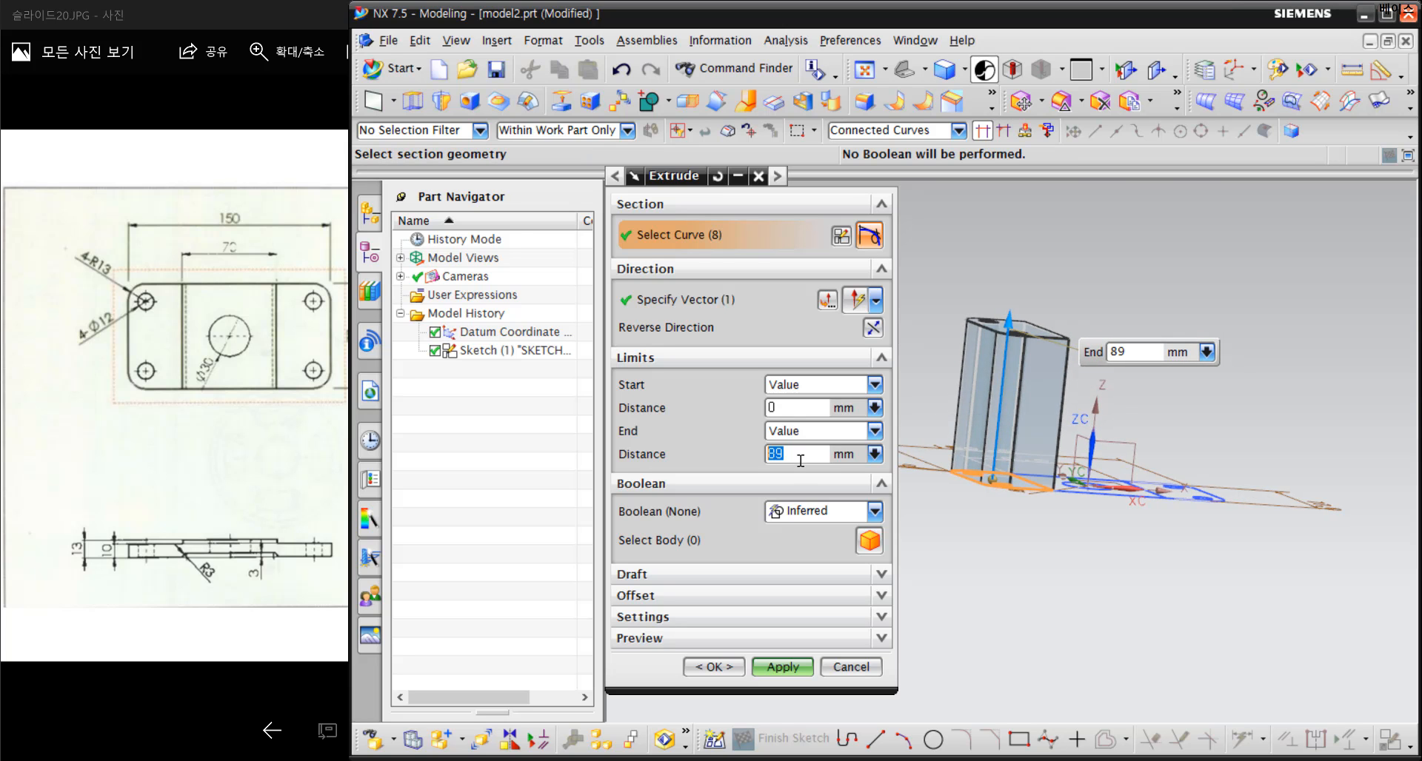
Set the extrusion's end distance to 10 mm, taking the thickness from the reference drawing's side view
{"action": "key", "text": "ctrl+1"}
{"action": "left_click", "coordinate": [109, 575]}
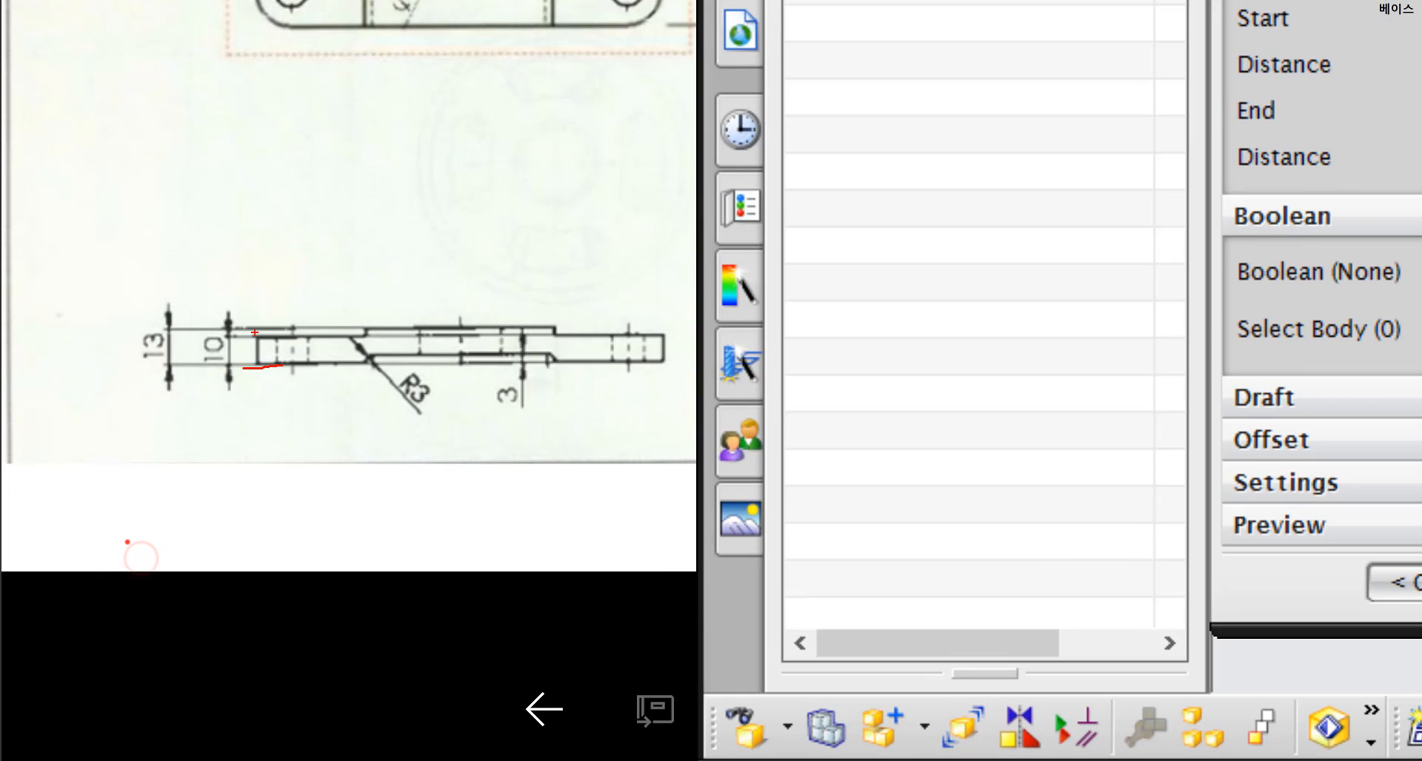
{"action": "key", "text": "Escape"}
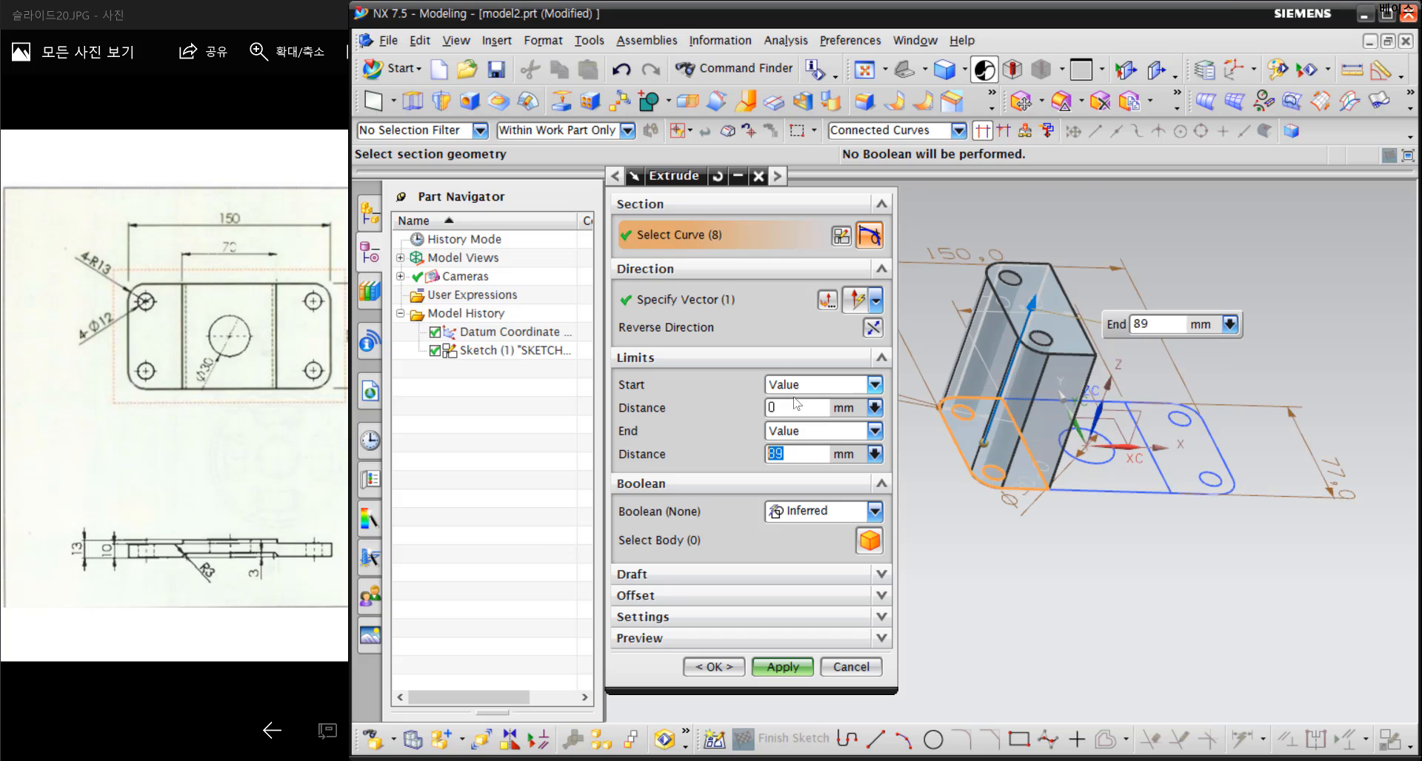
{"action": "left_click", "coordinate": [795, 403]}
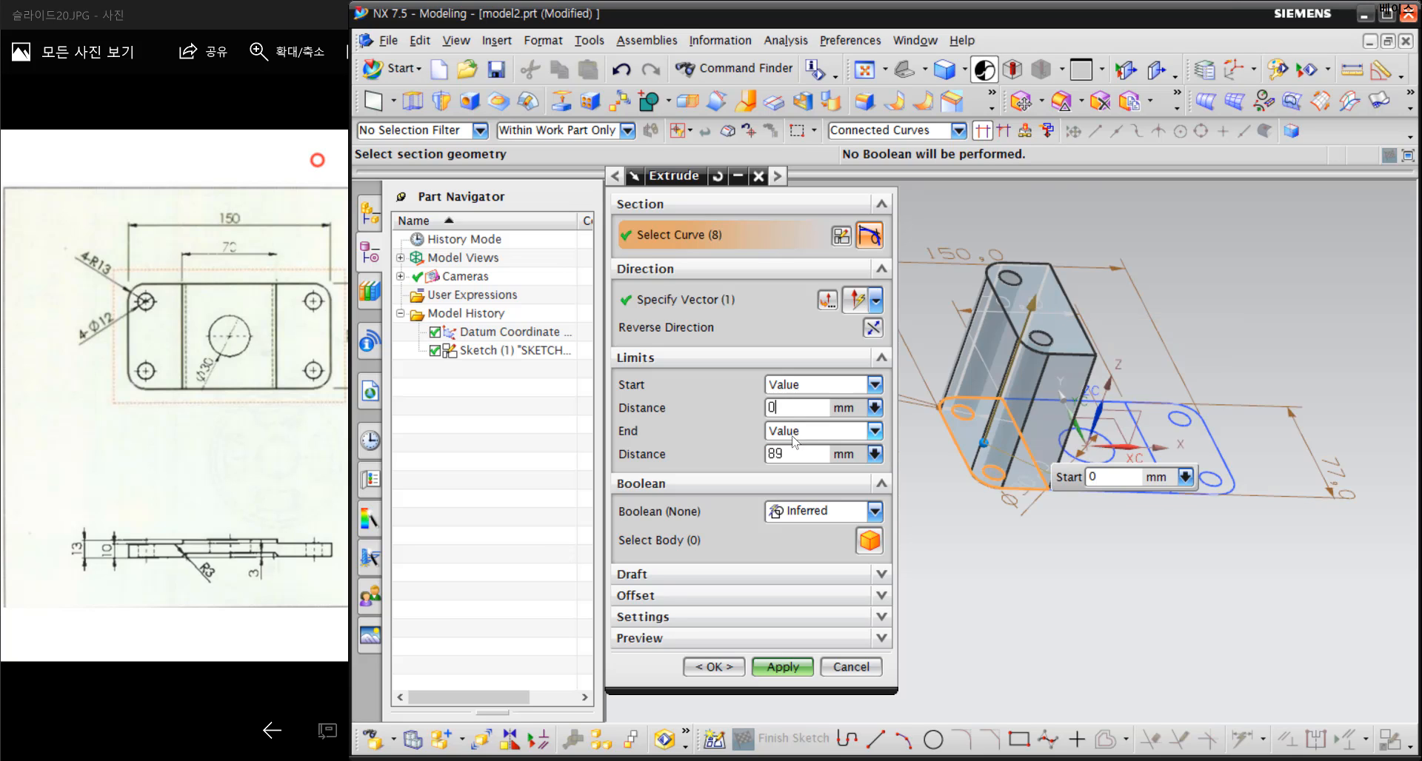
{"action": "left_click_drag", "start_coordinate": [794, 450], "coordinate": [702, 454]}
{"action": "type", "text": "10"}
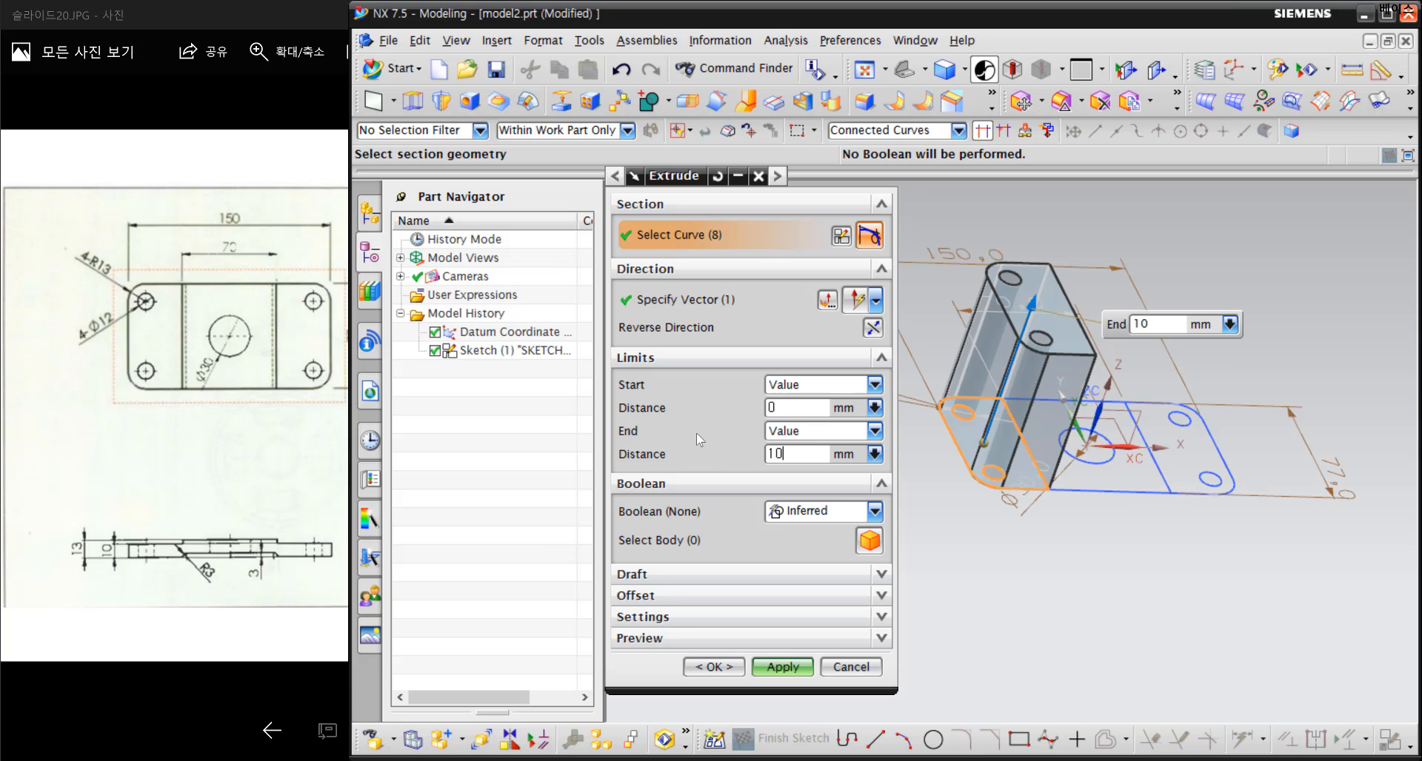
{"action": "left_click", "coordinate": [806, 404]}
Add the right section outline and its two corner-hole circles to the profile and apply the 10 mm extrusion
{"action": "middle_click_drag", "start_coordinate": [1080, 549], "coordinate": [1167, 518]}
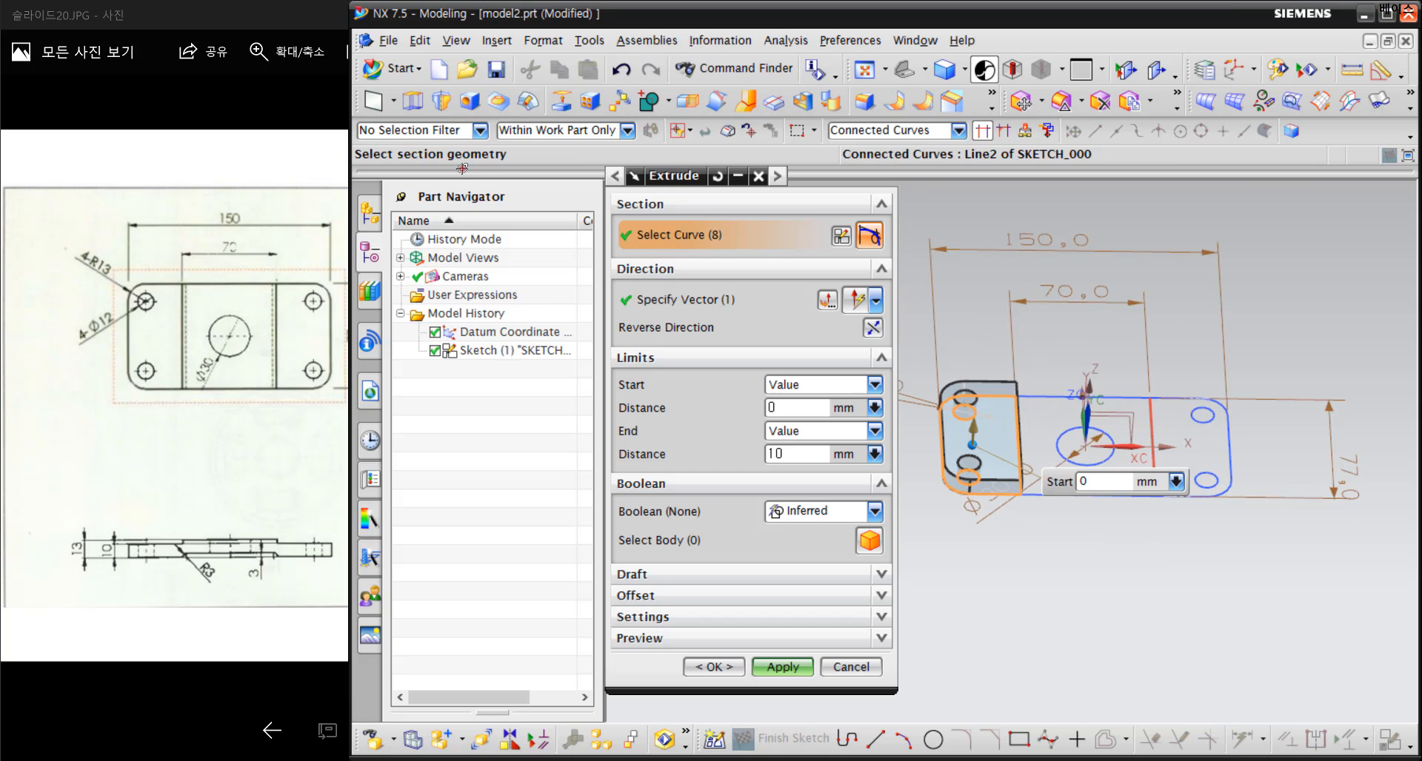
{"action": "left_click", "coordinate": [1152, 455]}
{"action": "left_click", "coordinate": [1226, 444]}
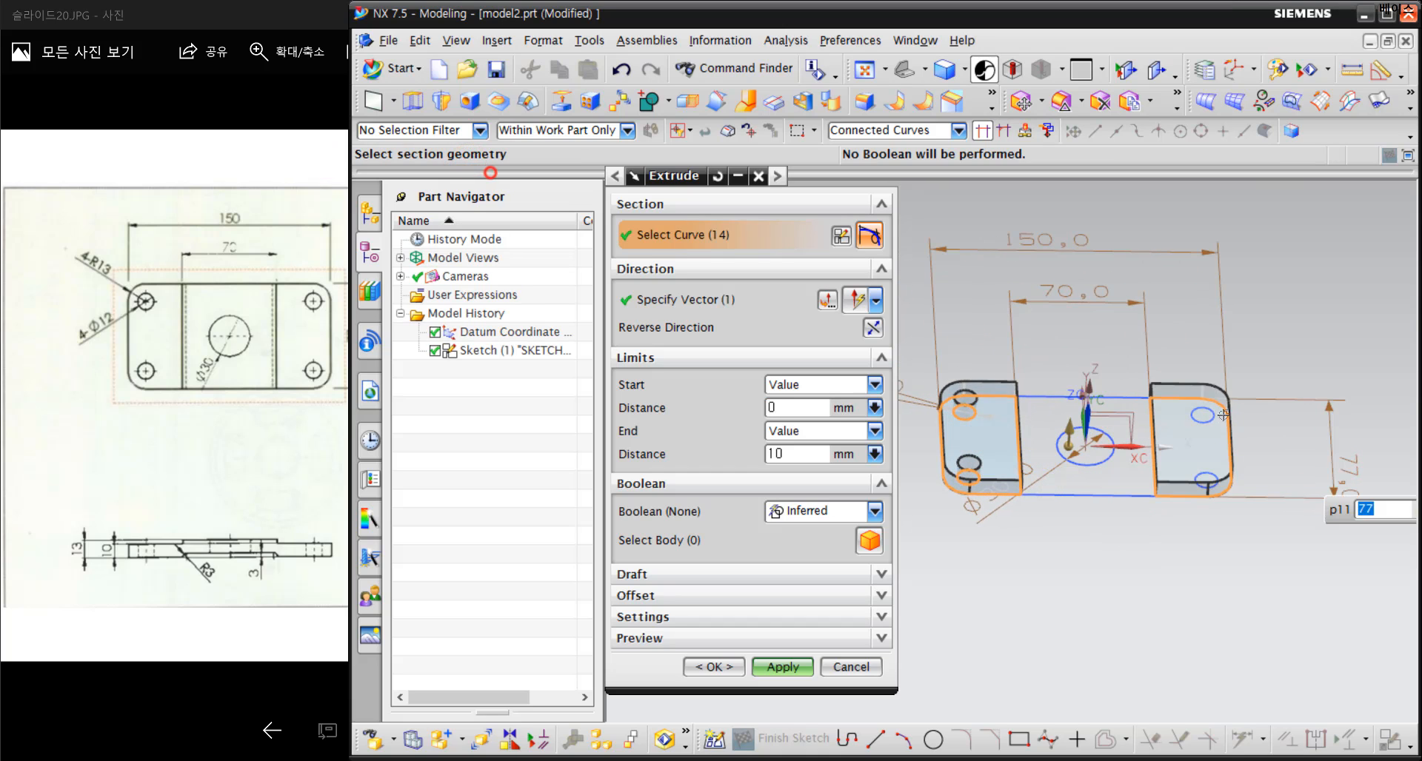
{"action": "middle_click_drag", "start_coordinate": [1192, 485], "coordinate": [1199, 422]}
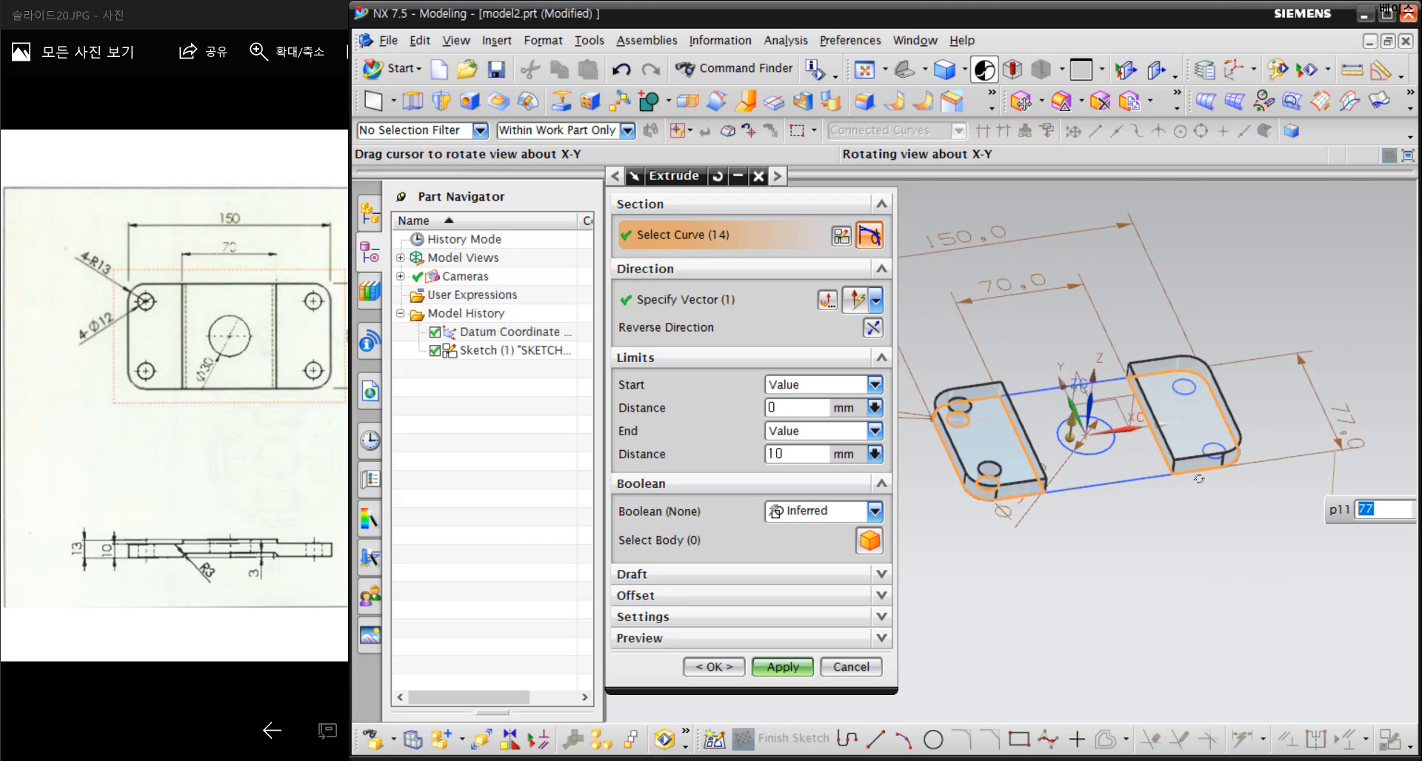
{"action": "scroll", "coordinate": [1207, 437], "scroll_direction": "up", "scroll_amount": 3}
{"action": "left_click", "coordinate": [1218, 453]}
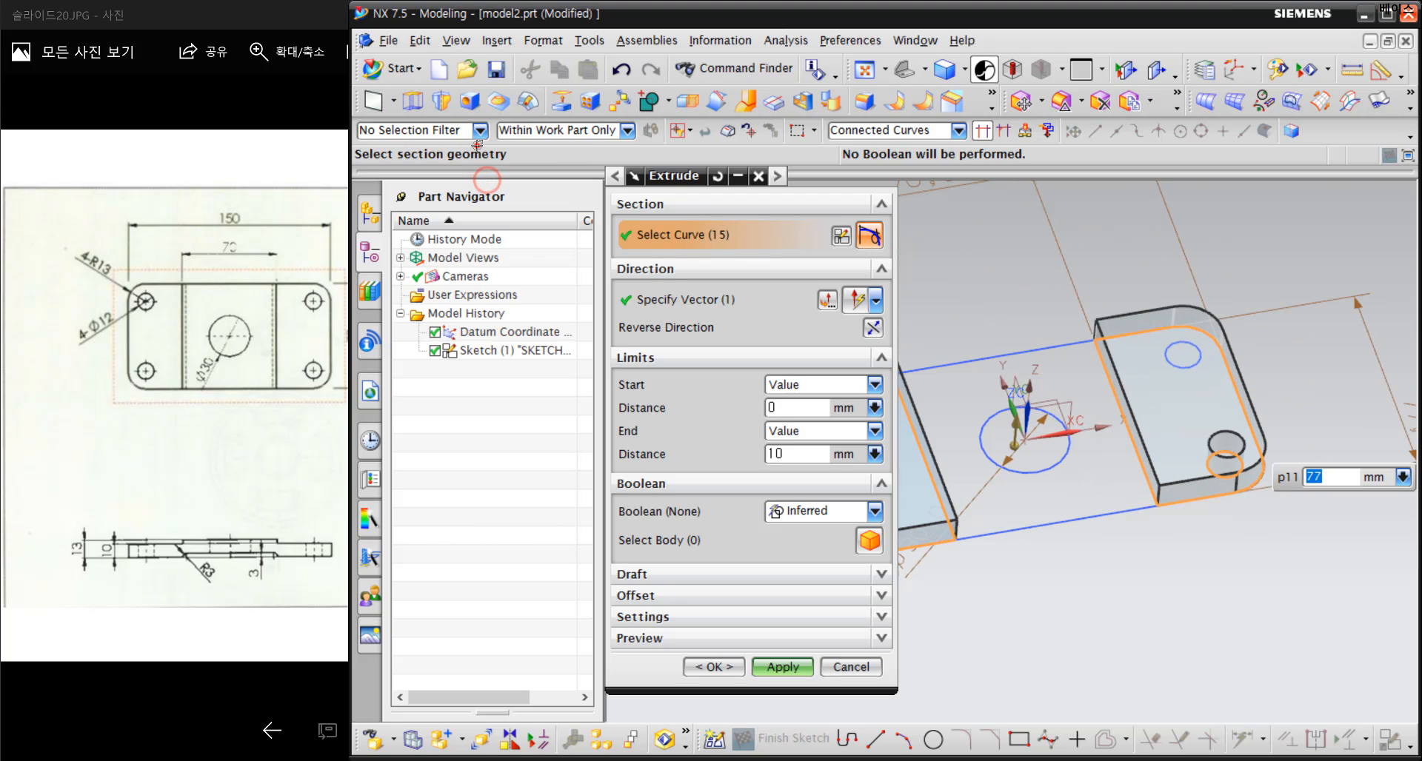
{"action": "left_click", "coordinate": [1183, 356]}
{"action": "scroll", "coordinate": [1109, 482], "scroll_direction": "down", "scroll_amount": 3}
{"action": "mouse_move", "coordinate": [1109, 482]}
{"action": "middle_mouse_down"}
{"action": "mouse_move", "coordinate": [1111, 455]}
{"action": "mouse_move", "coordinate": [1114, 471]}
{"action": "middle_mouse_up"}
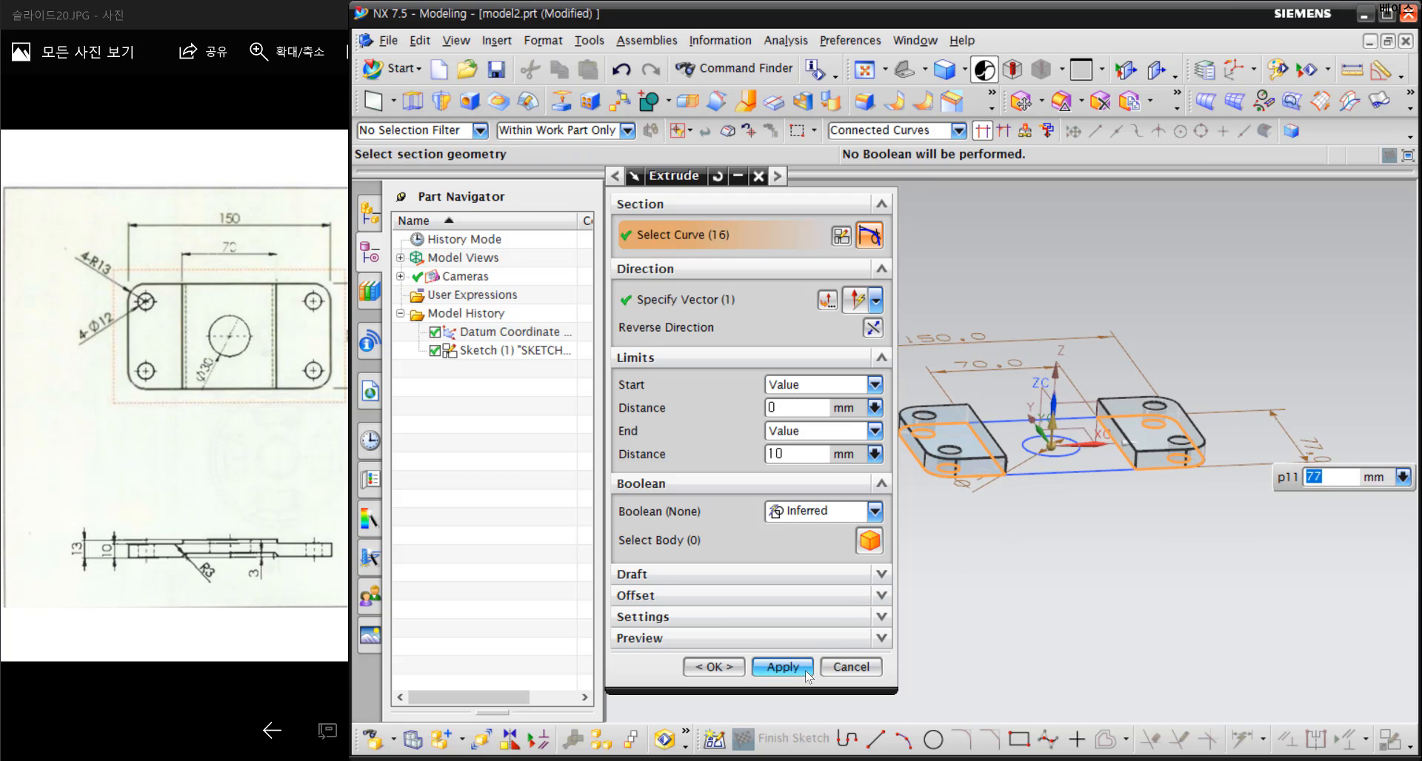
{"action": "key", "text": "Return"}
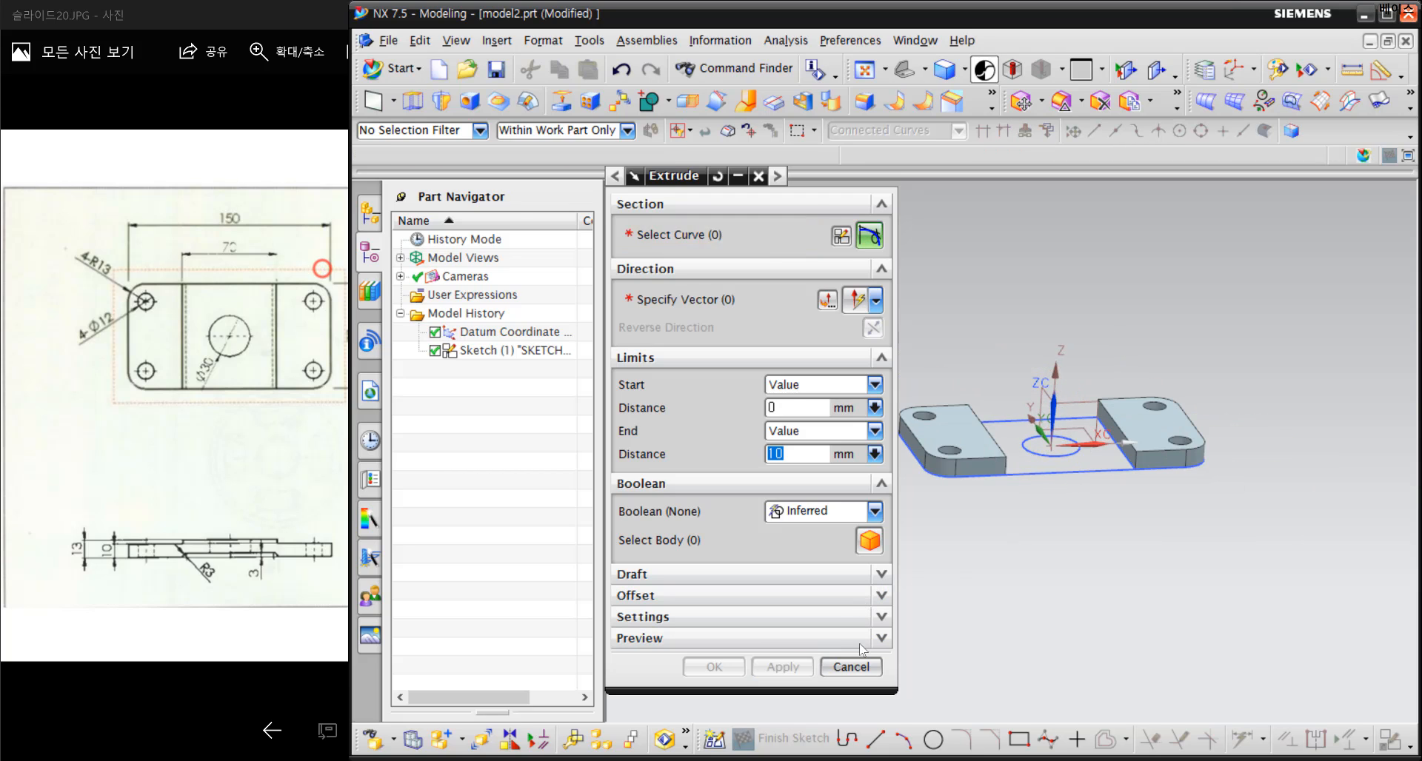
Select the middle section's four boundary edges and the central circle as the profile of a second extrusion
{"action": "mouse_move", "coordinate": [1066, 480]}
{"action": "middle_mouse_down"}
{"action": "mouse_move", "coordinate": [1068, 468]}
{"action": "mouse_move", "coordinate": [1066, 479]}
{"action": "middle_mouse_up"}
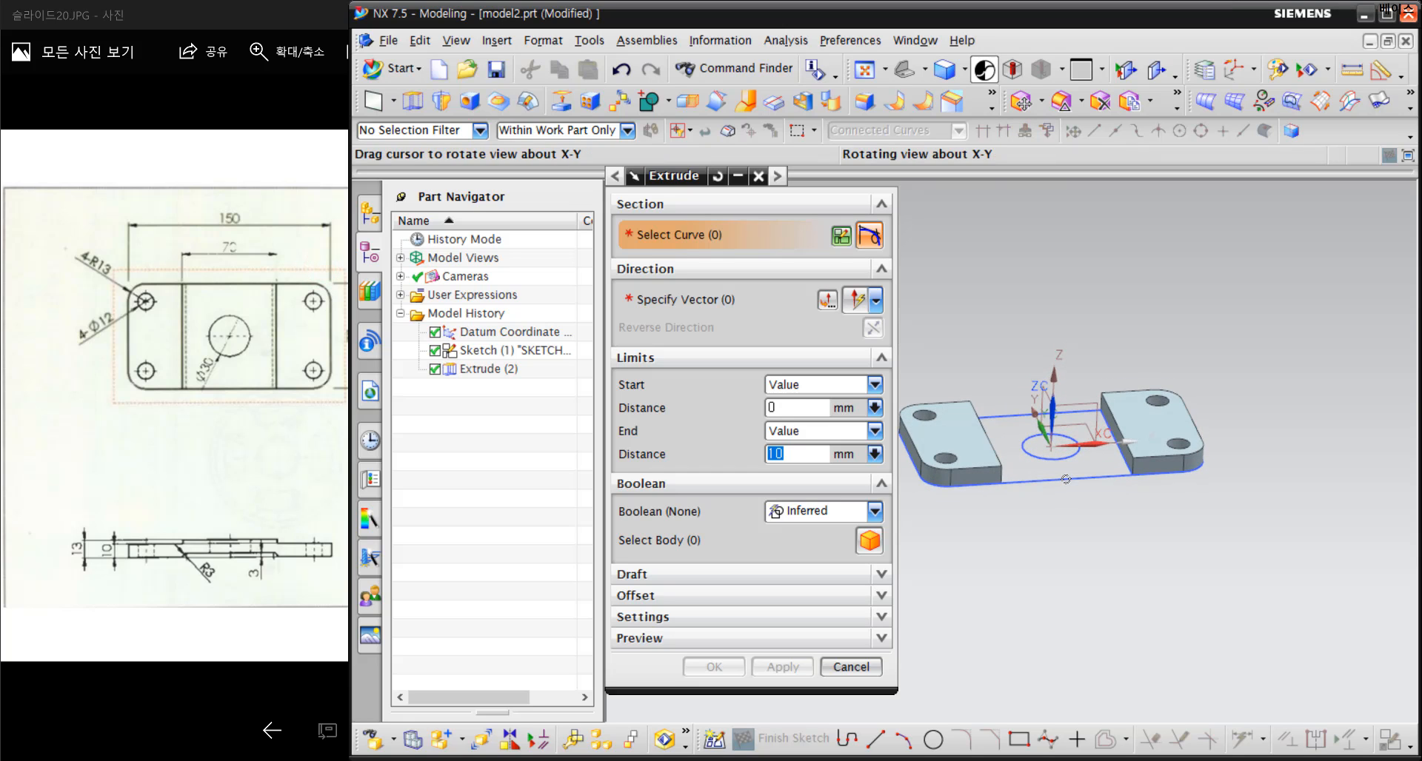
{"action": "left_click", "coordinate": [1065, 480]}
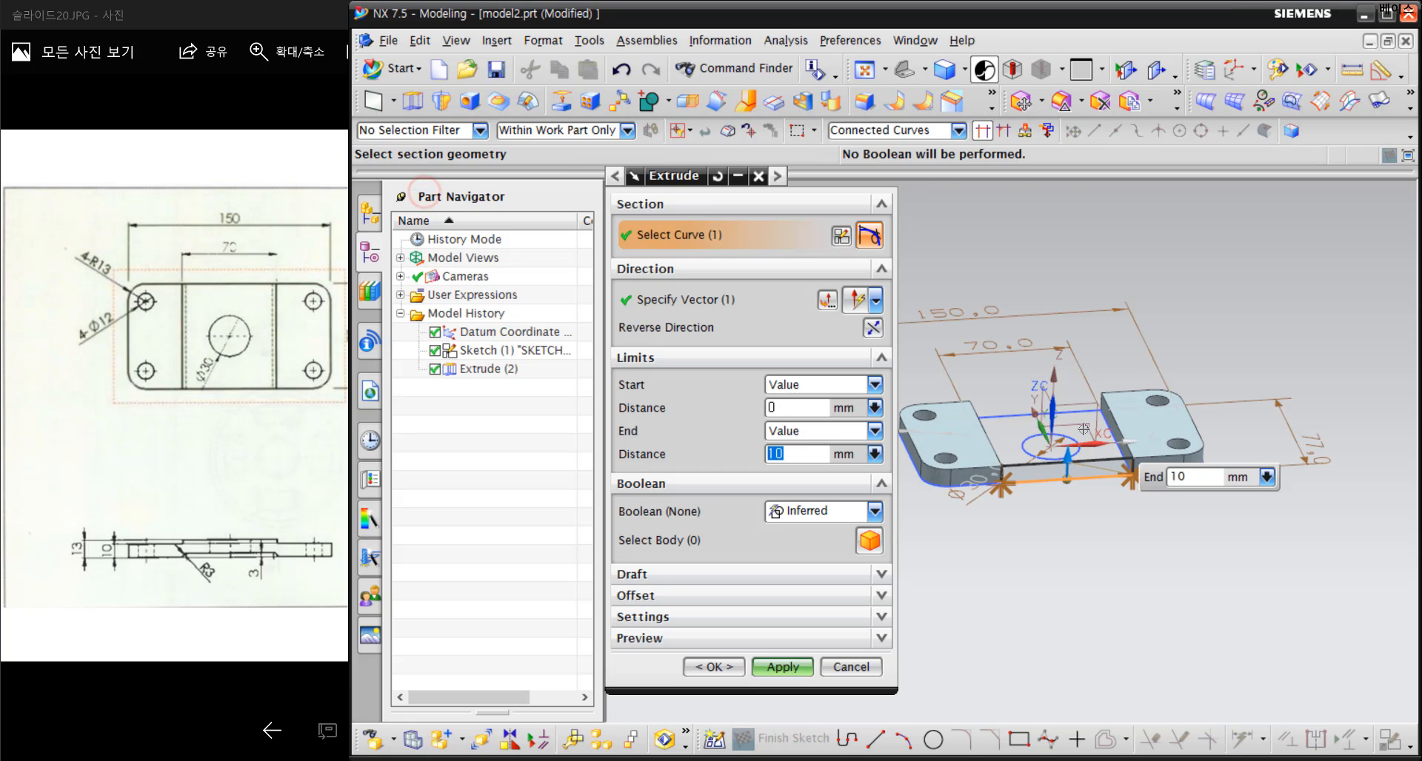
{"action": "scroll", "coordinate": [1074, 444], "scroll_direction": "up", "scroll_amount": 3}
{"action": "left_click", "coordinate": [1065, 398]}
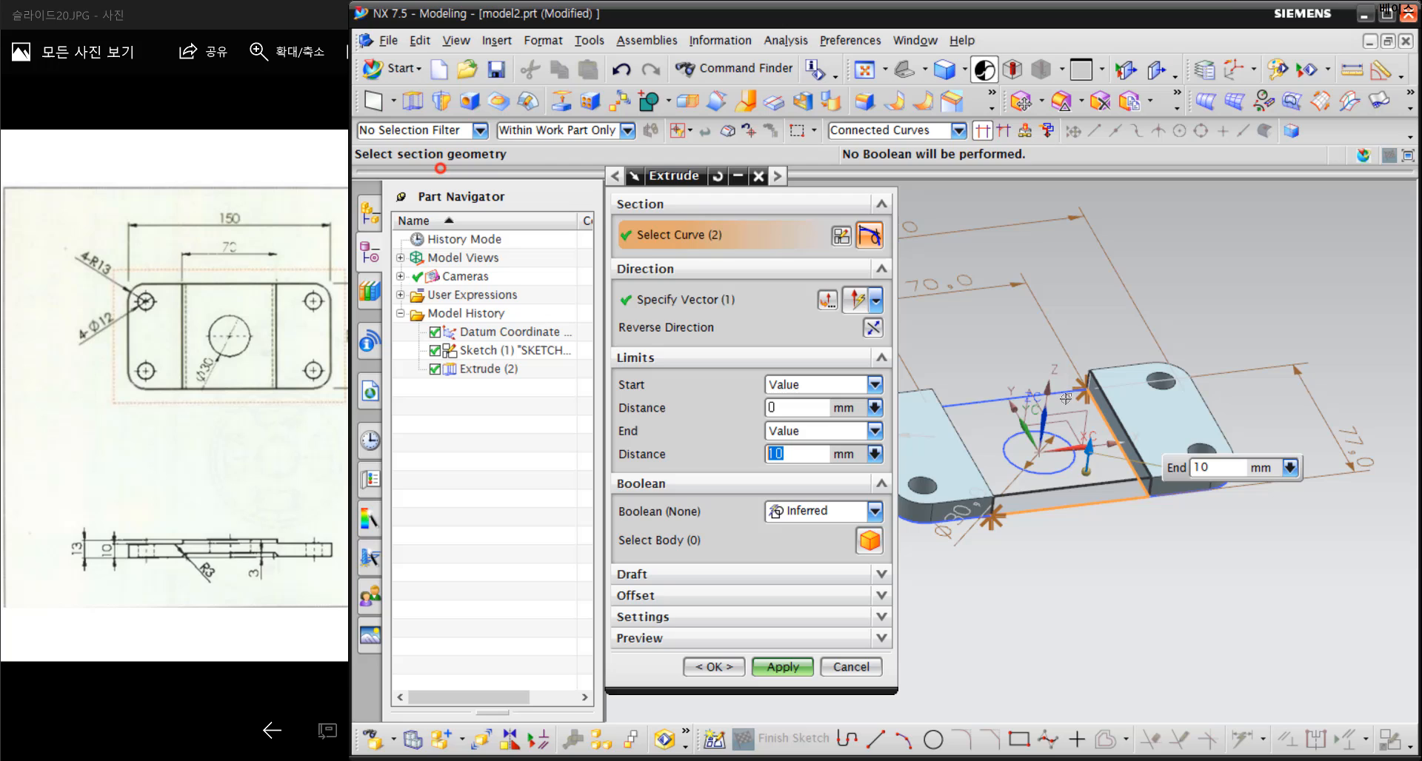
{"action": "left_click", "coordinate": [996, 398]}
{"action": "middle_click_drag", "start_coordinate": [1033, 508], "coordinate": [956, 527]}
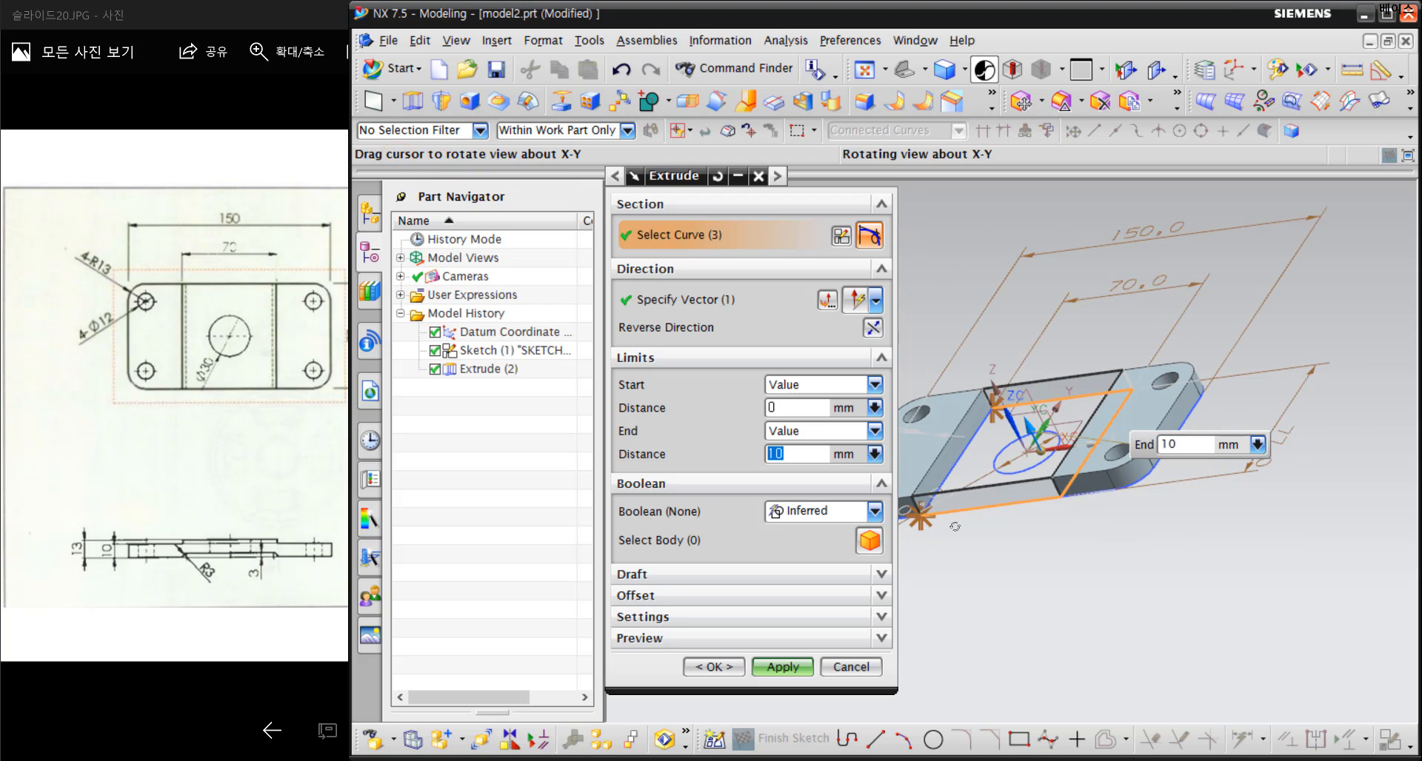
{"action": "left_click", "coordinate": [953, 466]}
{"action": "middle_click_drag", "start_coordinate": [953, 465], "coordinate": [1059, 522]}
{"action": "scroll", "coordinate": [1050, 483], "scroll_direction": "up", "scroll_amount": 3}
{"action": "left_click", "coordinate": [1052, 485]}
Examine the reference drawing's side view for the middle section's start and end heights relative to the plate's underside
{"action": "left_click", "coordinate": [240, 593]}
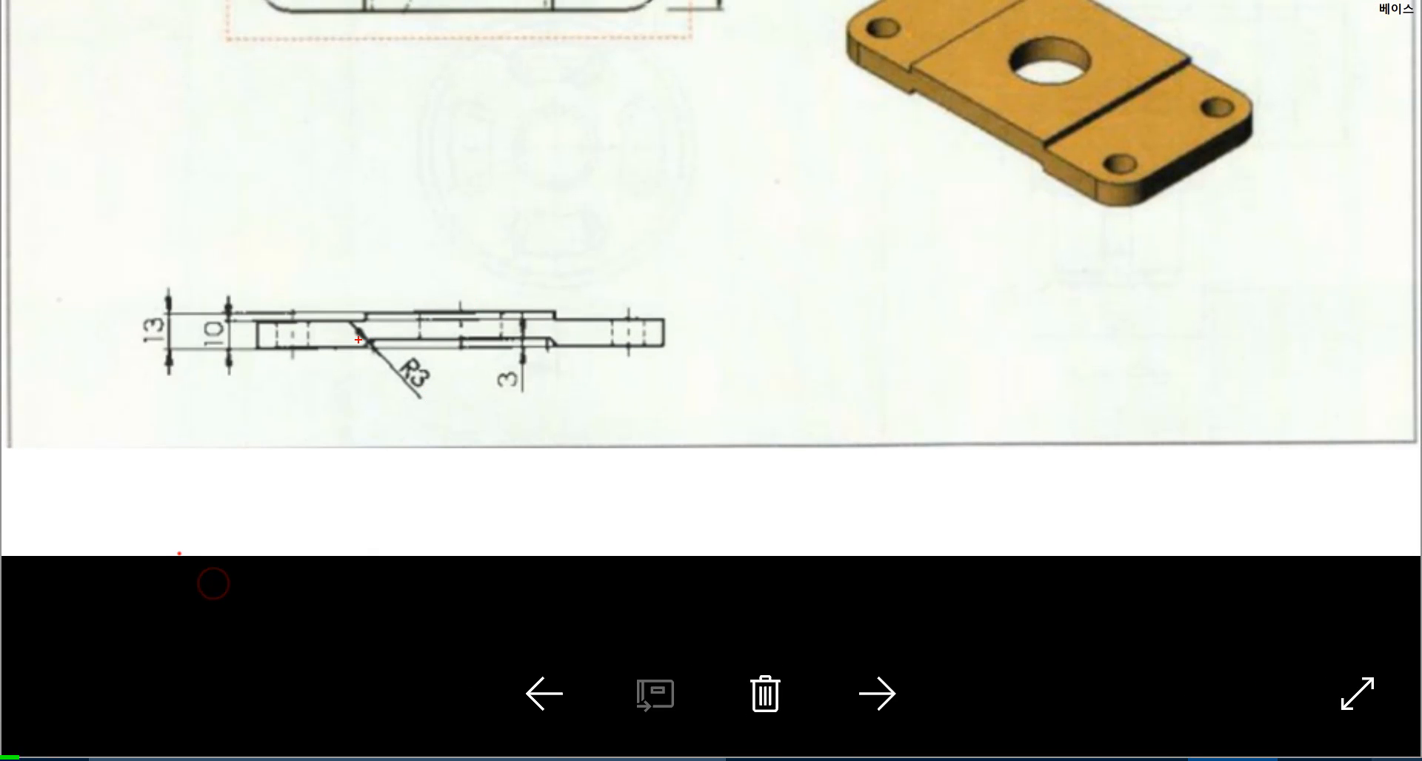
{"action": "mouse_move", "coordinate": [358, 339]}
{"action": "left_mouse_down"}
{"action": "mouse_move", "coordinate": [442, 354]}
{"action": "mouse_move", "coordinate": [305, 348]}
{"action": "left_mouse_up"}
{"action": "mouse_move", "coordinate": [554, 358]}
{"action": "left_mouse_down"}
{"action": "mouse_move", "coordinate": [529, 310]}
{"action": "mouse_move", "coordinate": [498, 404]}
{"action": "left_mouse_up"}
{"action": "left_click_drag", "start_coordinate": [293, 309], "coordinate": [194, 305]}
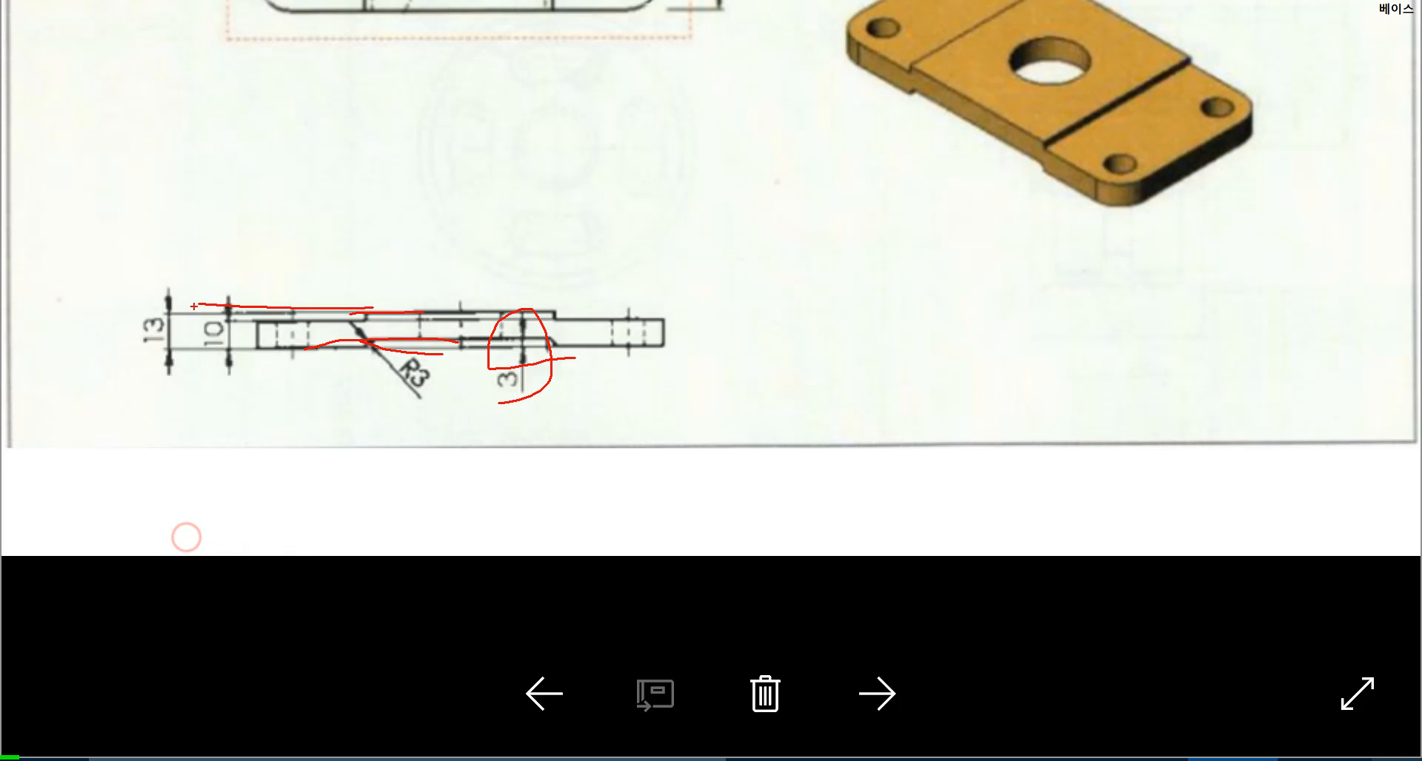
{"action": "left_click_drag", "start_coordinate": [169, 361], "coordinate": [320, 364]}
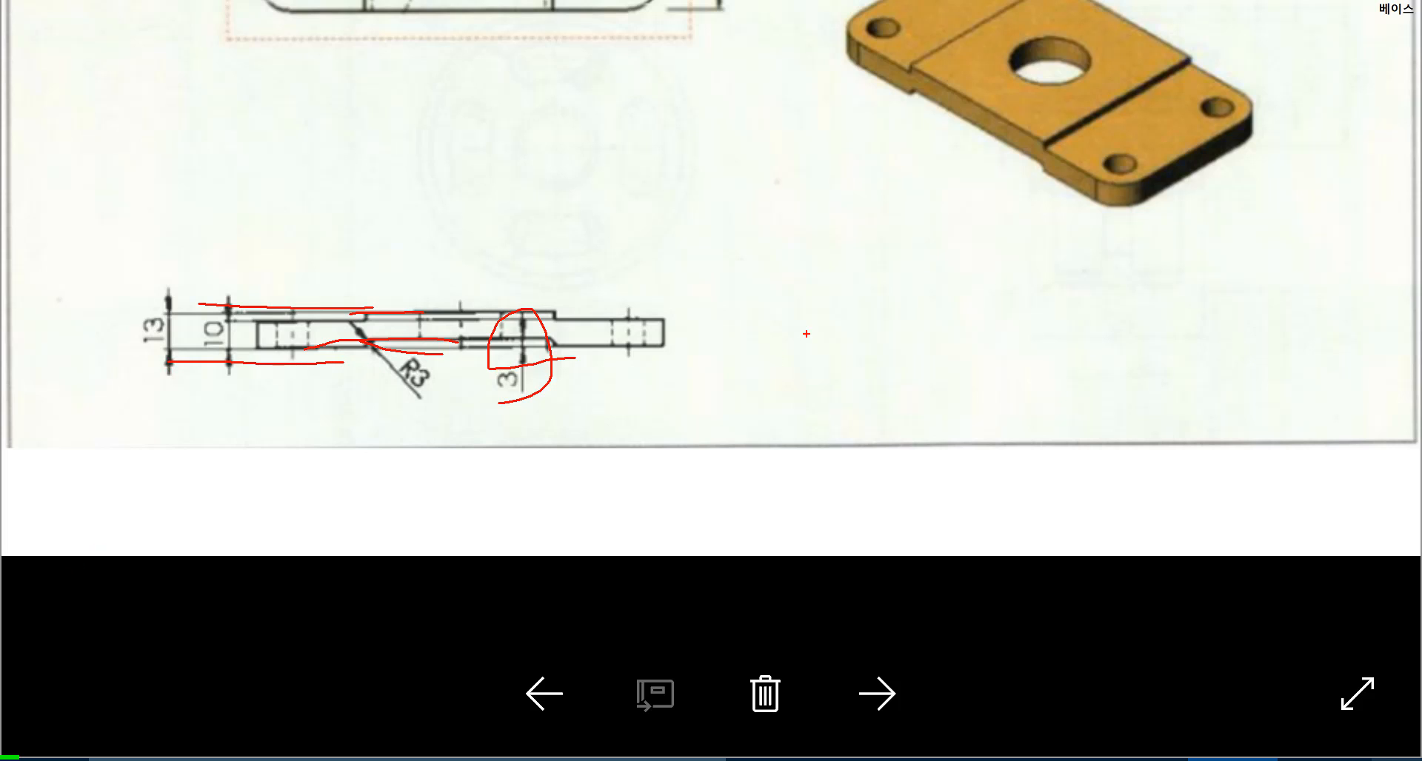
{"action": "mouse_move", "coordinate": [873, 310]}
{"action": "left_mouse_down"}
{"action": "mouse_move", "coordinate": [887, 318]}
{"action": "mouse_move", "coordinate": [873, 308]}
{"action": "left_mouse_up"}
{"action": "mouse_move", "coordinate": [718, 401]}
{"action": "left_mouse_down"}
{"action": "mouse_move", "coordinate": [750, 478]}
{"action": "mouse_move", "coordinate": [728, 480]}
{"action": "left_mouse_up"}
{"action": "mouse_move", "coordinate": [851, 436]}
{"action": "left_mouse_down"}
{"action": "mouse_move", "coordinate": [902, 438]}
{"action": "mouse_move", "coordinate": [927, 470]}
{"action": "left_mouse_up"}
{"action": "mouse_move", "coordinate": [949, 390]}
{"action": "left_mouse_down"}
{"action": "mouse_move", "coordinate": [987, 422]}
{"action": "mouse_move", "coordinate": [948, 460]}
{"action": "left_mouse_up"}
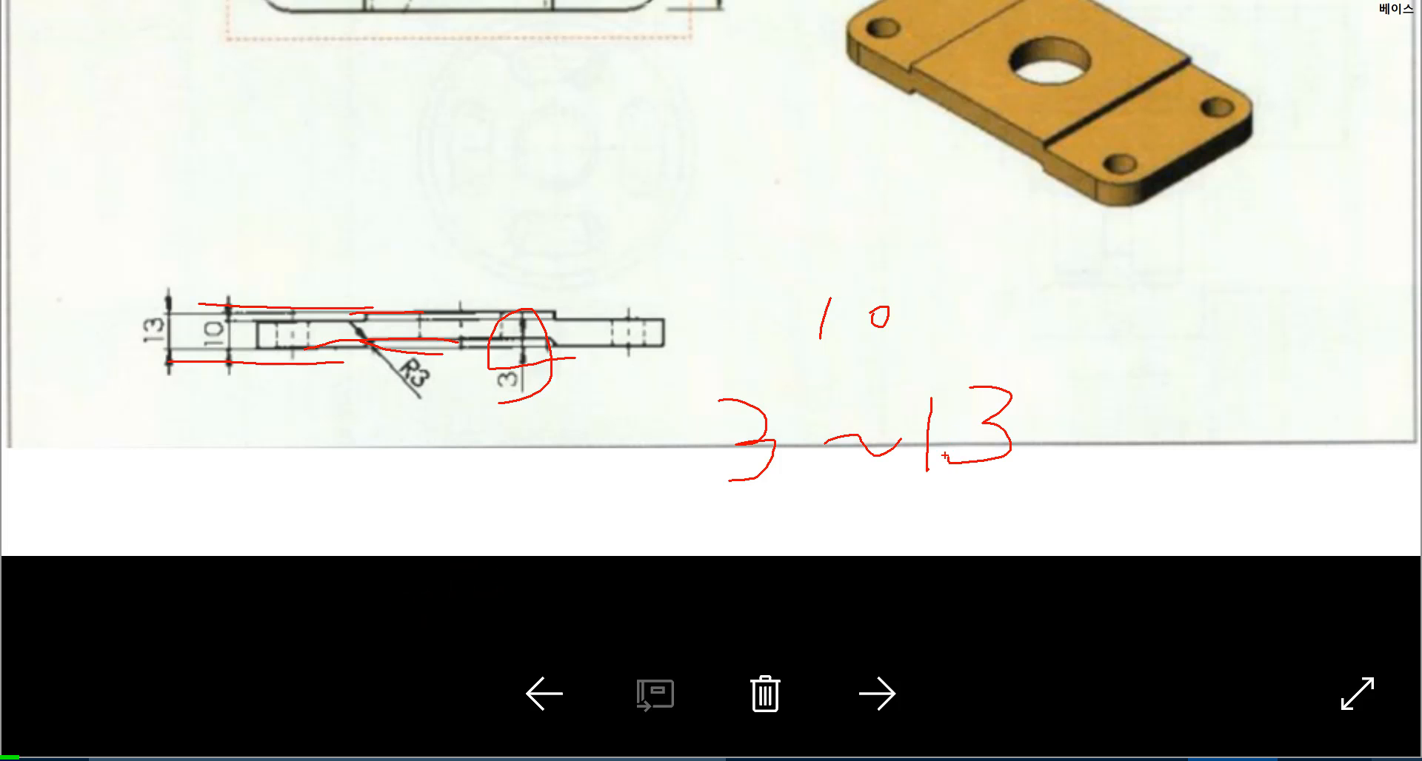
{"action": "key", "text": "Escape"}
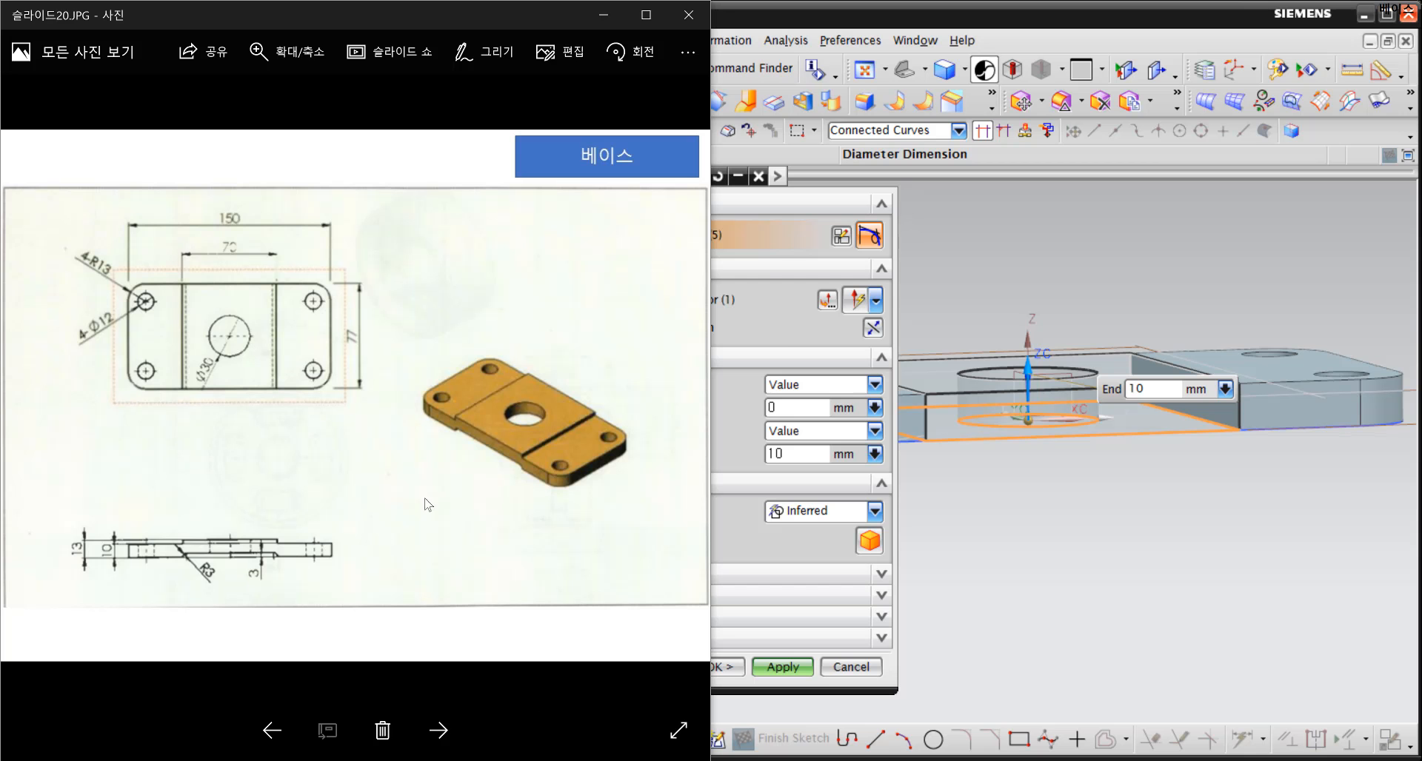
Set the middle section's extrusion limits to start at 3 mm and end at 13 mm
{"action": "left_click", "coordinate": [776, 18]}
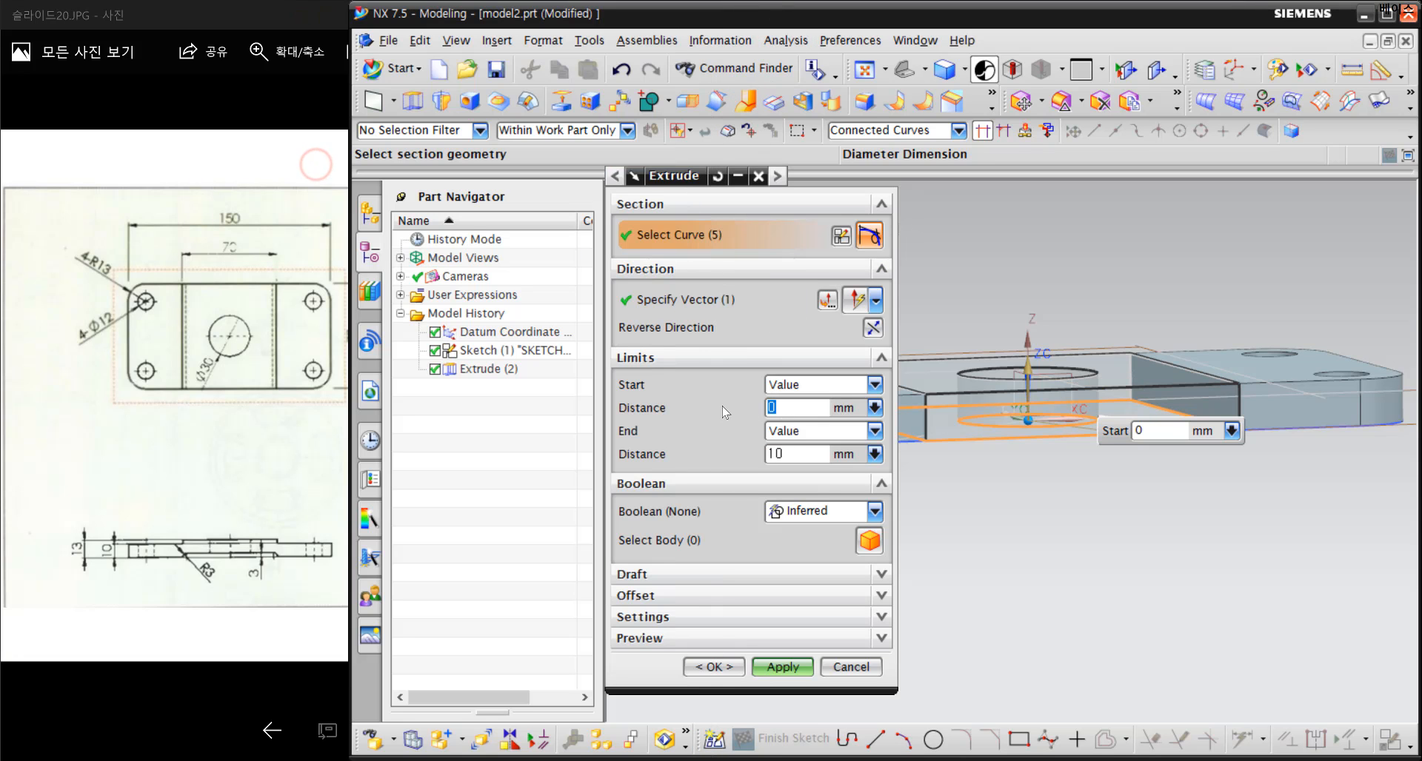
{"action": "left_click_drag", "start_coordinate": [827, 458], "coordinate": [630, 458]}
{"action": "type", "text": "13"}
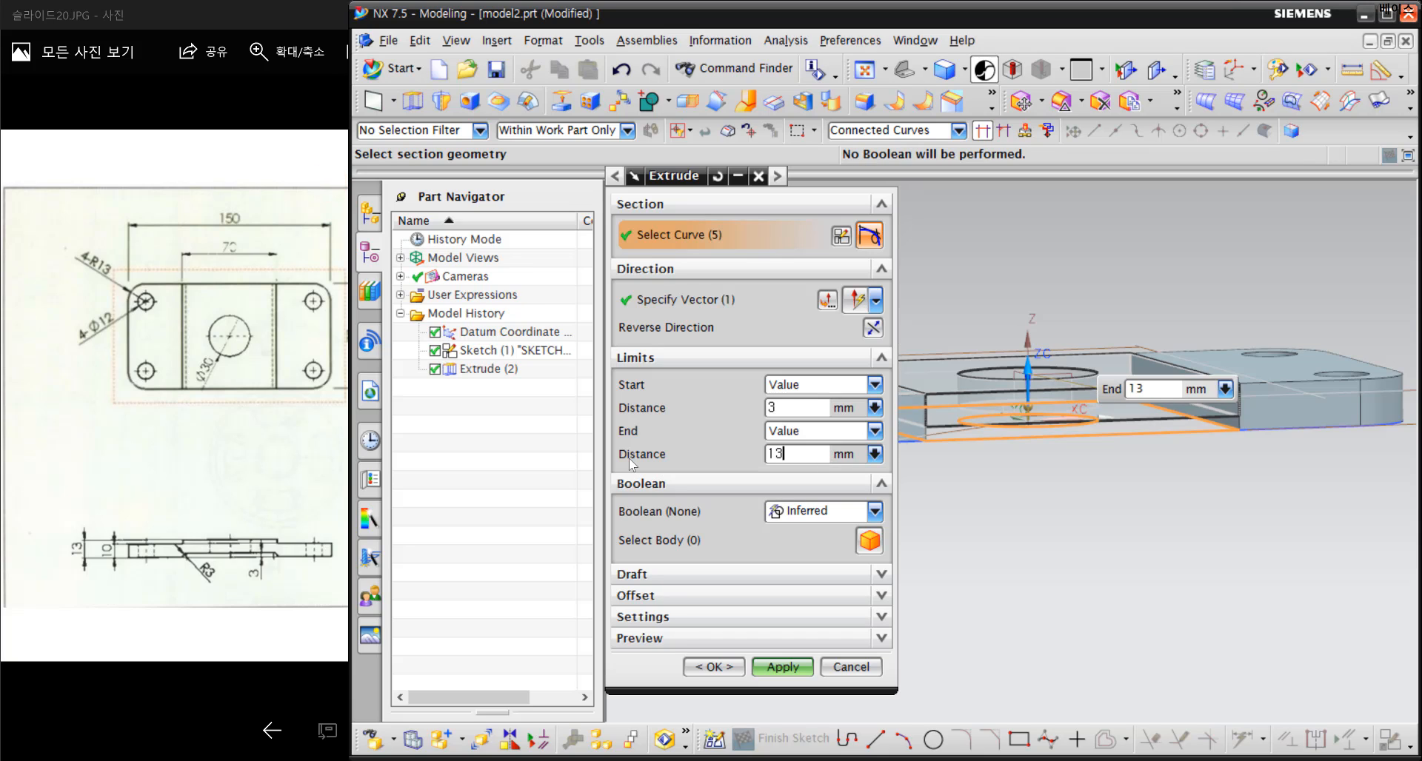
{"action": "left_click", "coordinate": [787, 407]}
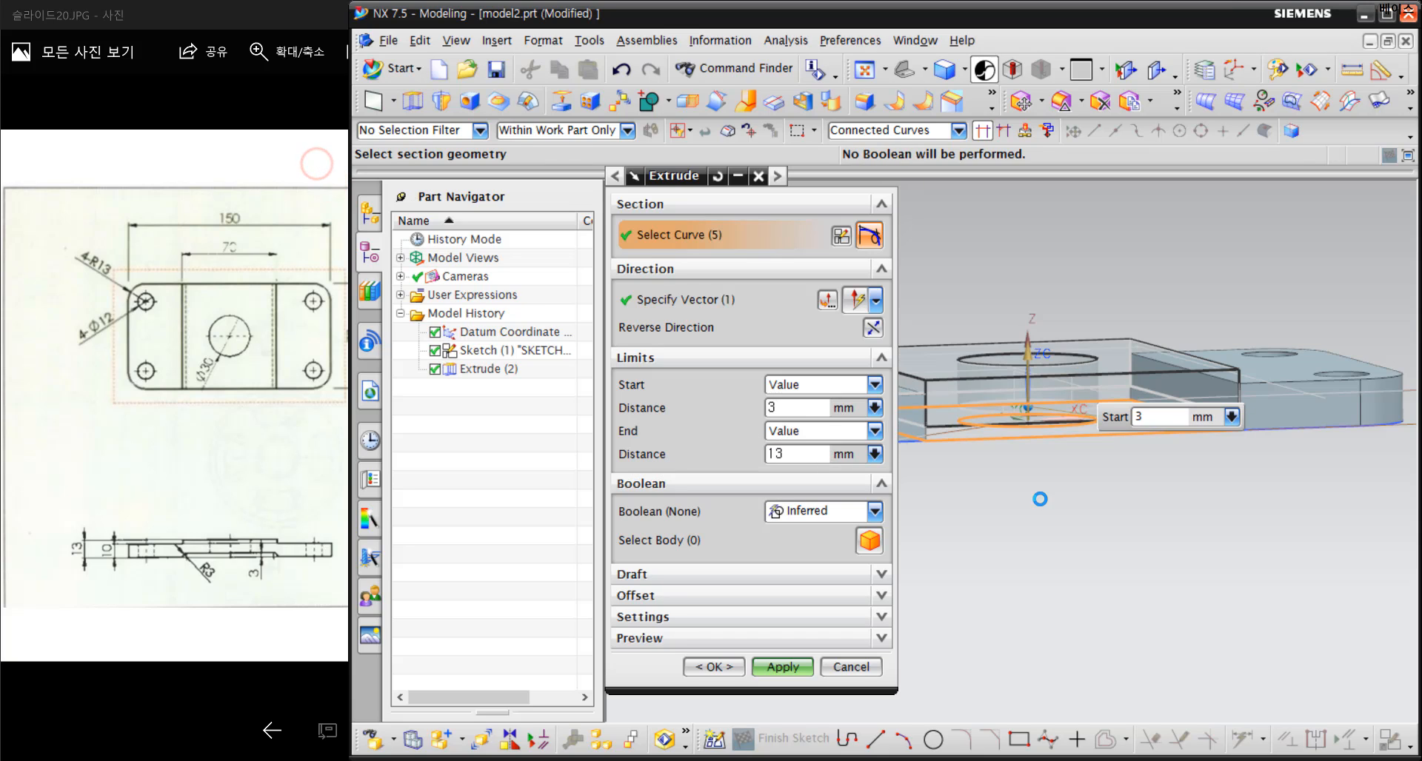
{"action": "middle_click_drag", "start_coordinate": [1038, 497], "coordinate": [1029, 494]}
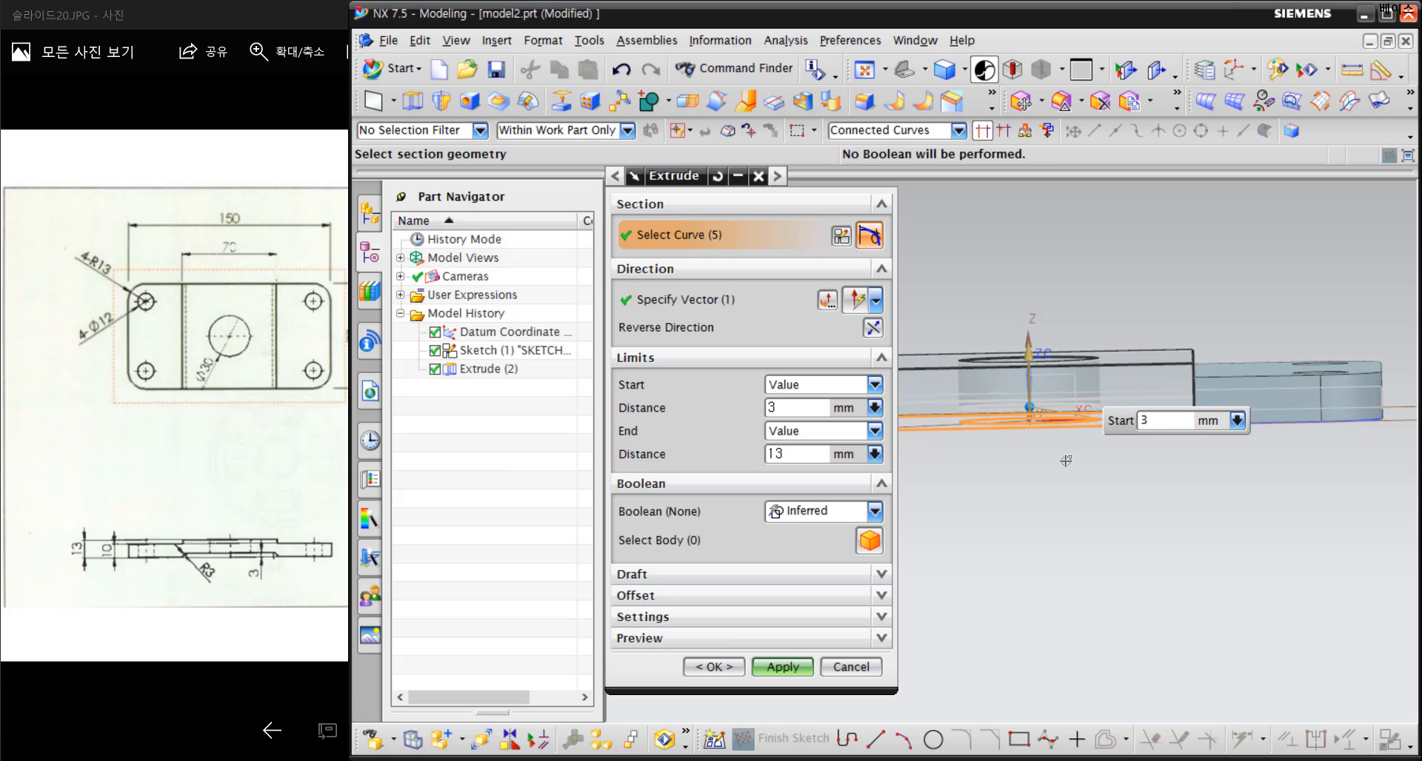
{"action": "scroll", "coordinate": [1177, 380], "scroll_direction": "up", "scroll_amount": 2}
{"action": "middle_click_drag", "start_coordinate": [1161, 378], "coordinate": [1164, 378]}
{"action": "scroll", "coordinate": [1165, 378], "scroll_direction": "down", "scroll_amount": 2}
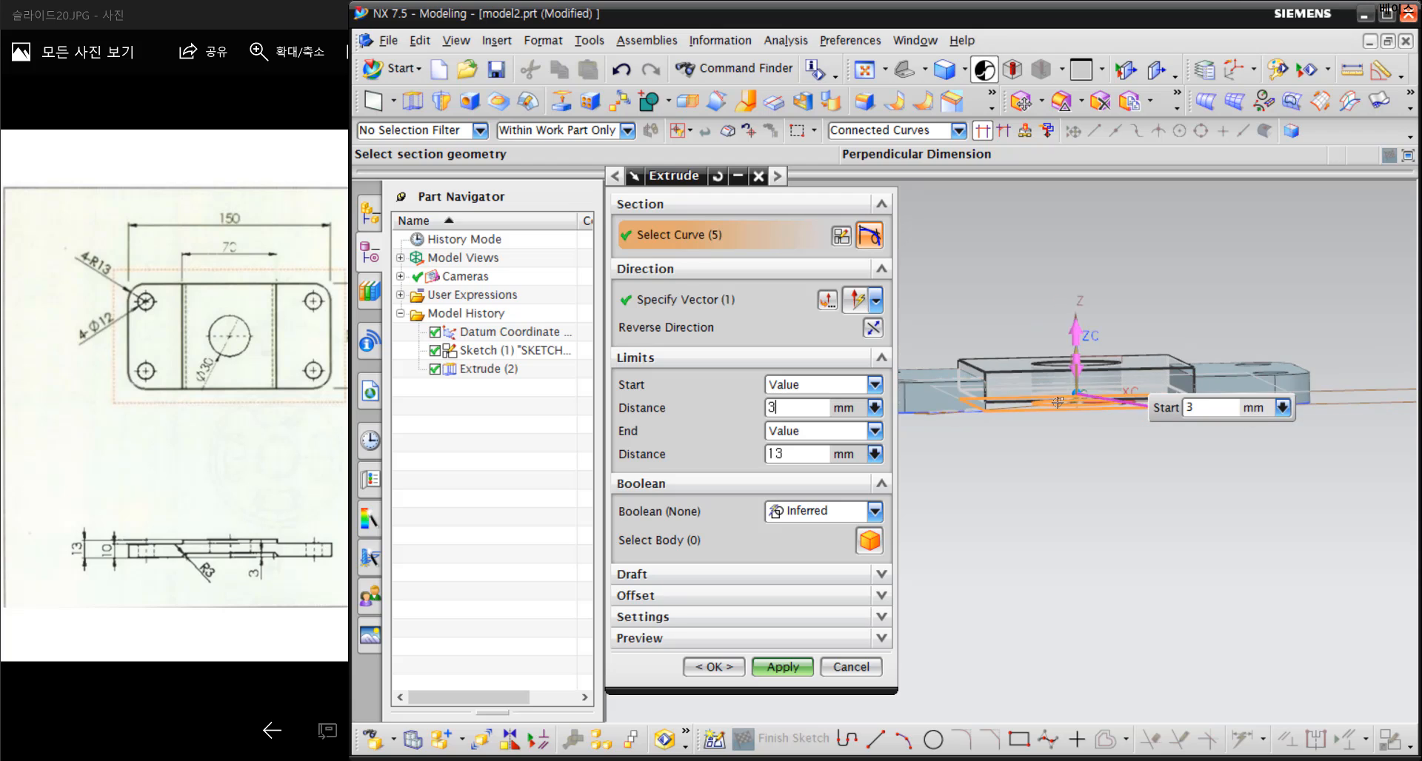
{"action": "middle_click_drag", "start_coordinate": [999, 413], "coordinate": [1005, 415]}
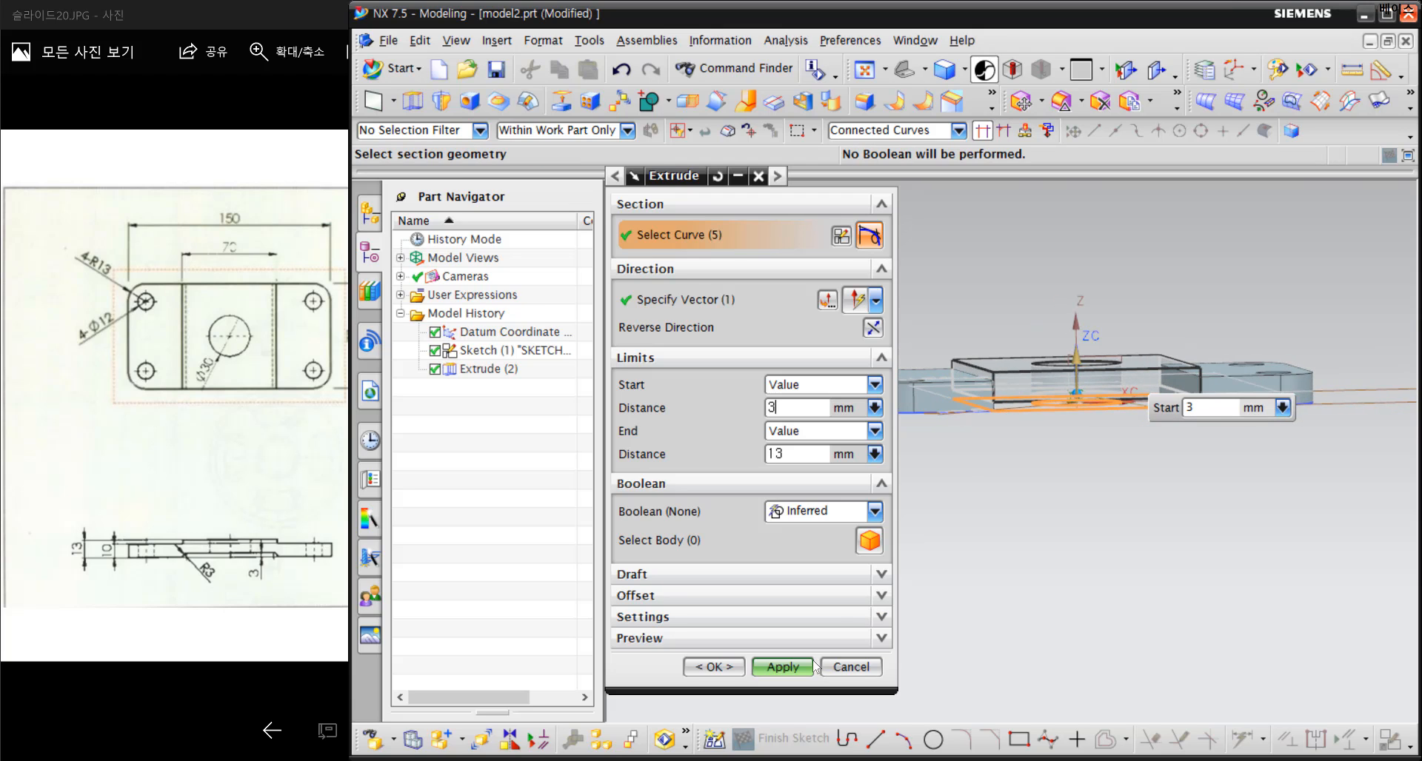
Unite the middle section's extrusion with the left section body and apply it, leaving the Extrude command
{"action": "left_click", "coordinate": [851, 511]}
{"action": "left_click", "coordinate": [828, 552]}
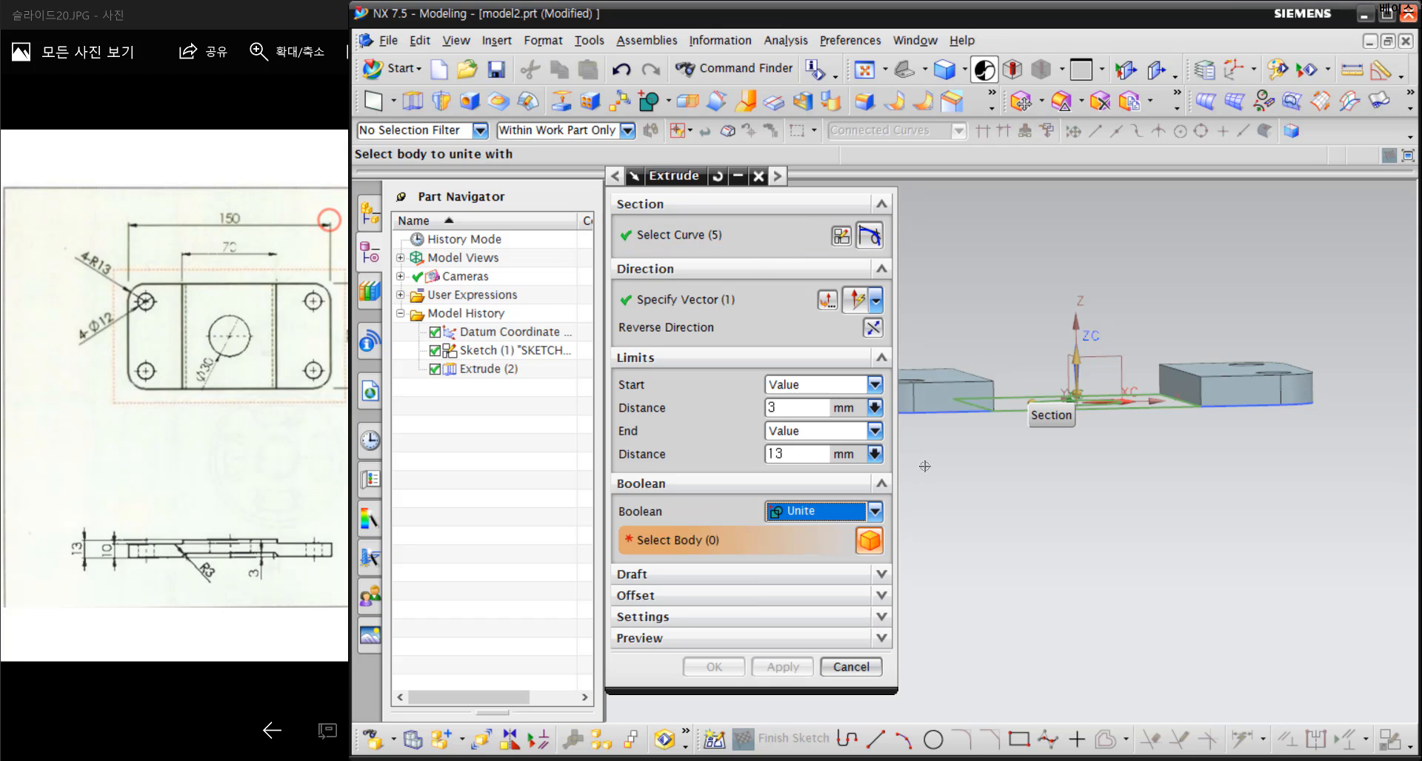
{"action": "left_click", "coordinate": [938, 393]}
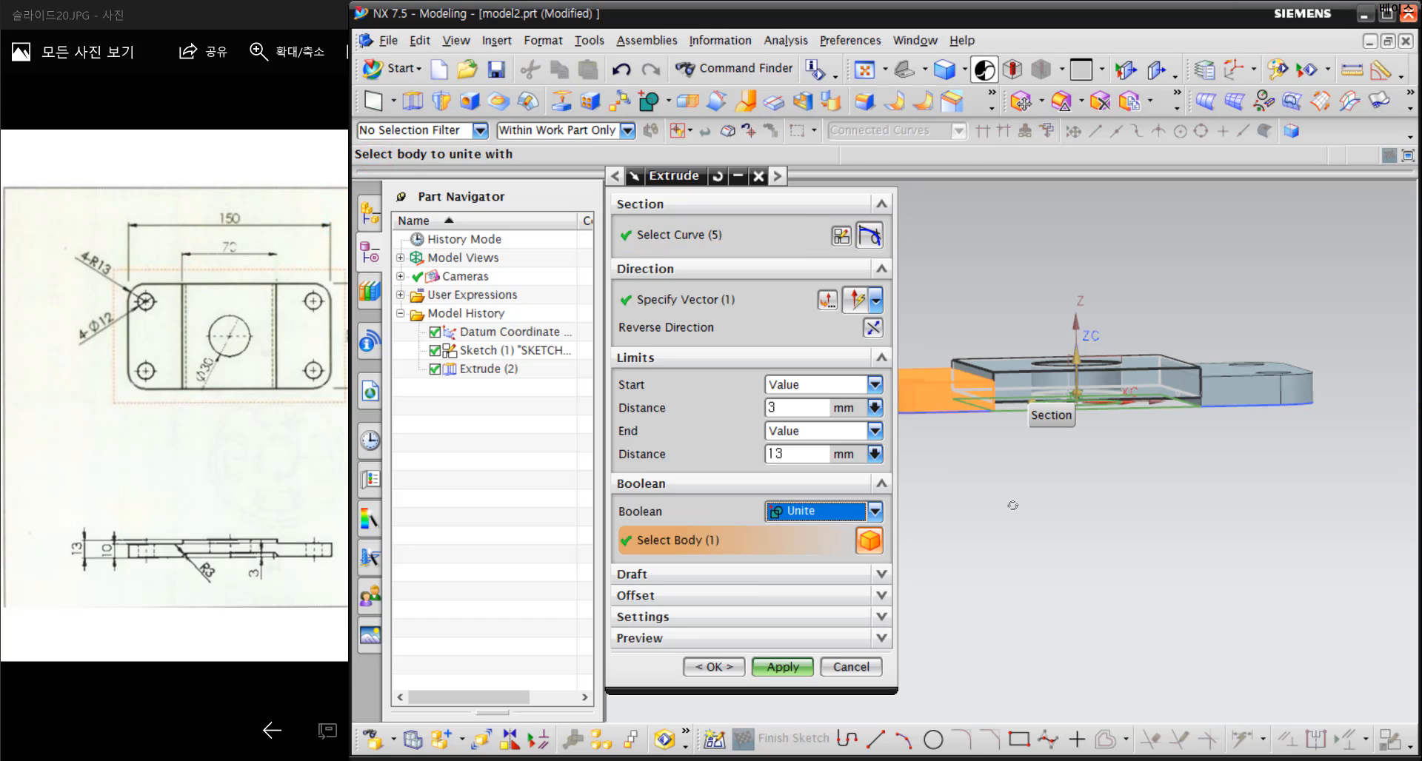
{"action": "middle_click_drag", "start_coordinate": [1019, 495], "coordinate": [1081, 474]}
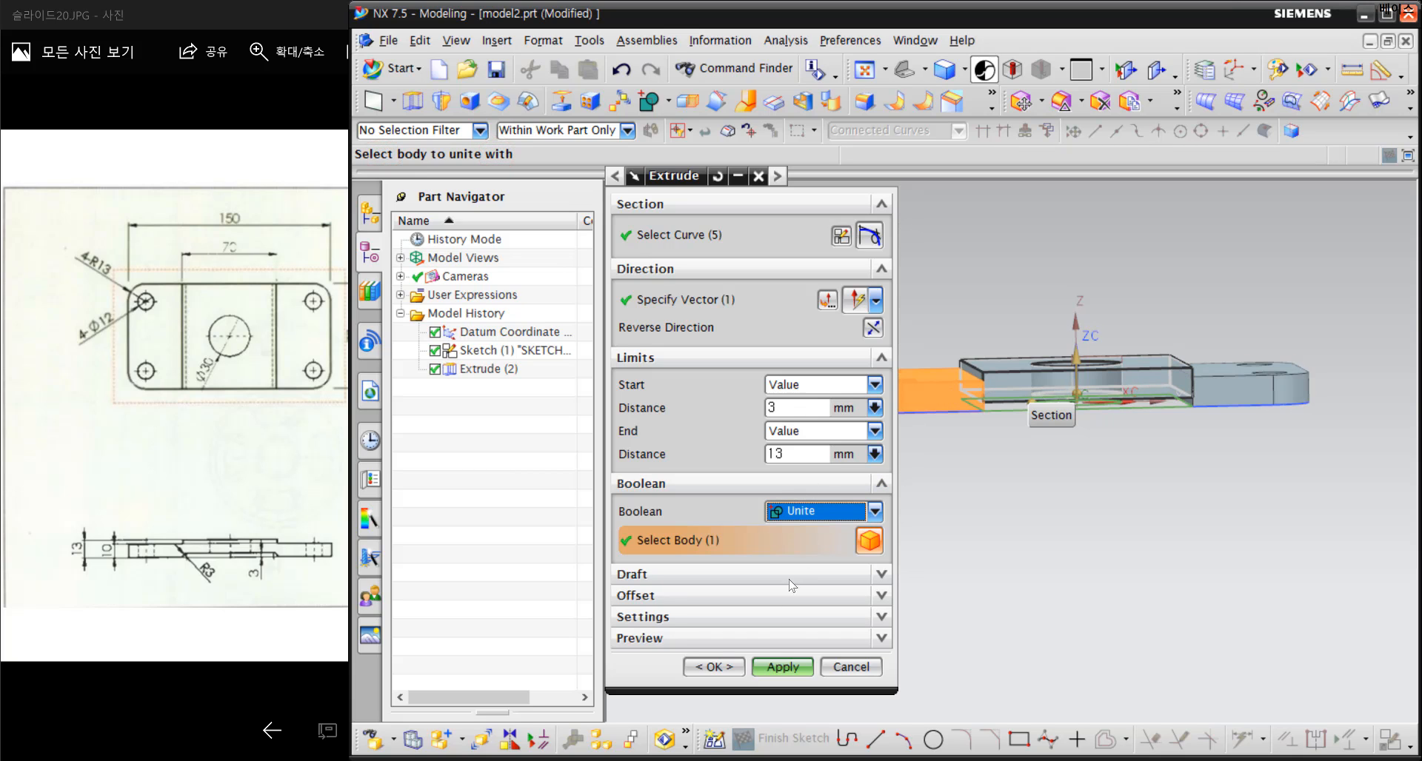
{"action": "left_click", "coordinate": [783, 668]}
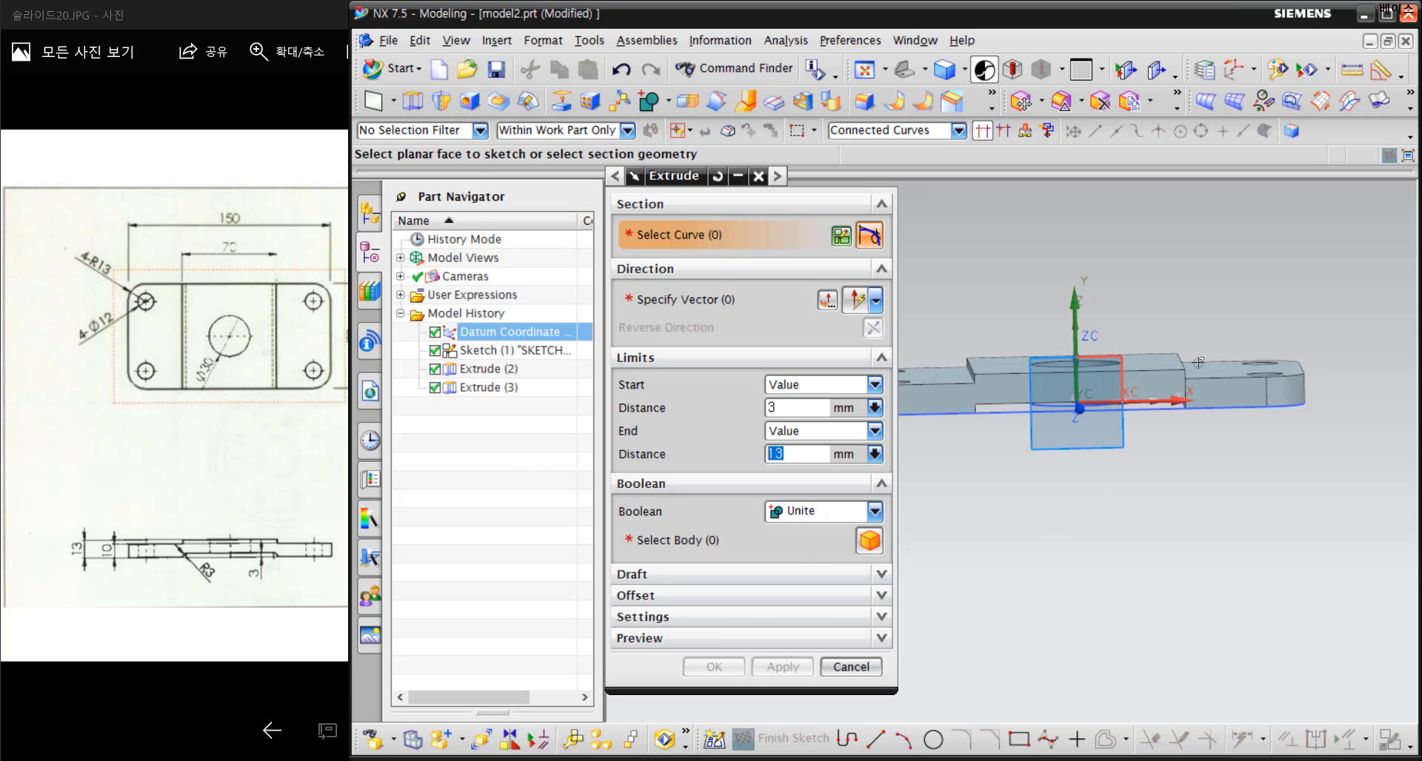
{"action": "scroll", "coordinate": [1240, 367], "scroll_direction": "down", "scroll_amount": 3}
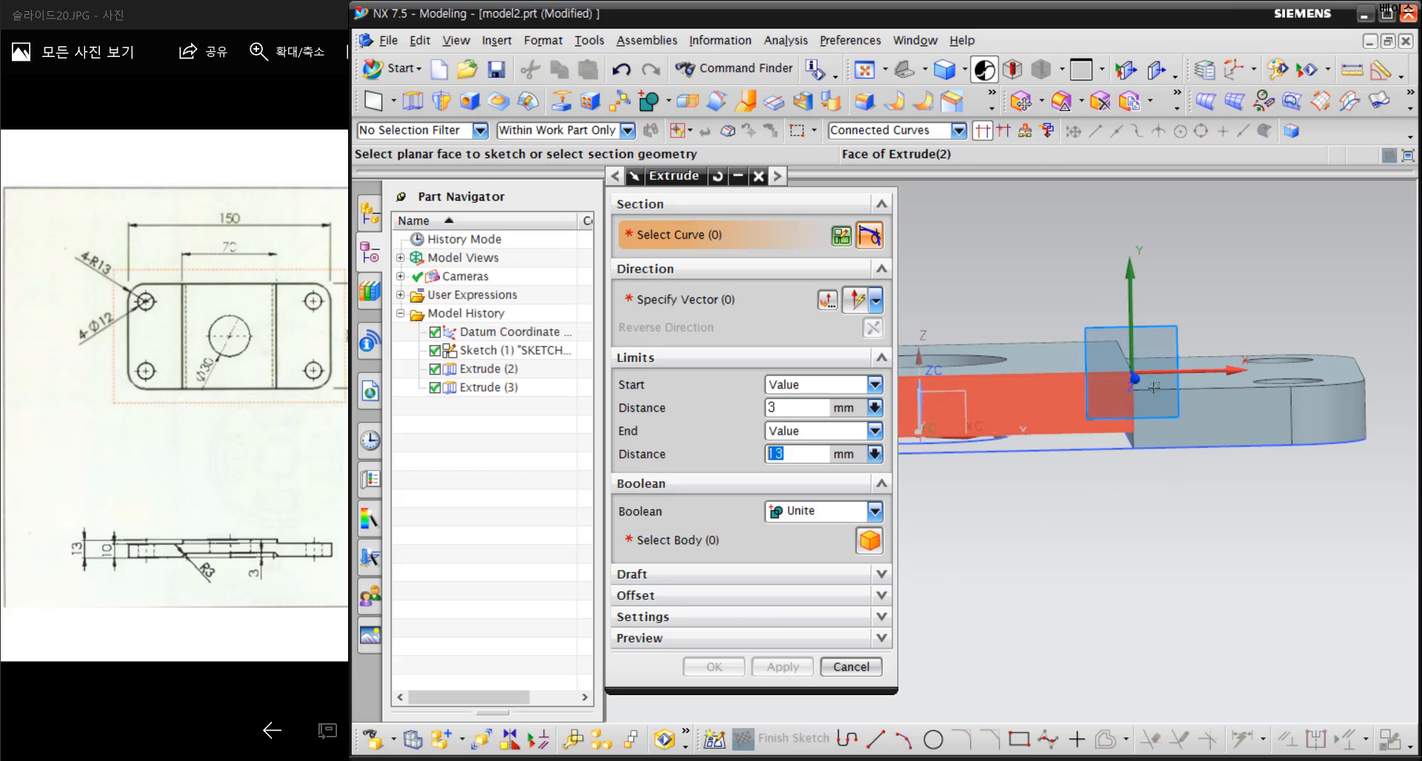
{"action": "left_click", "coordinate": [759, 177]}
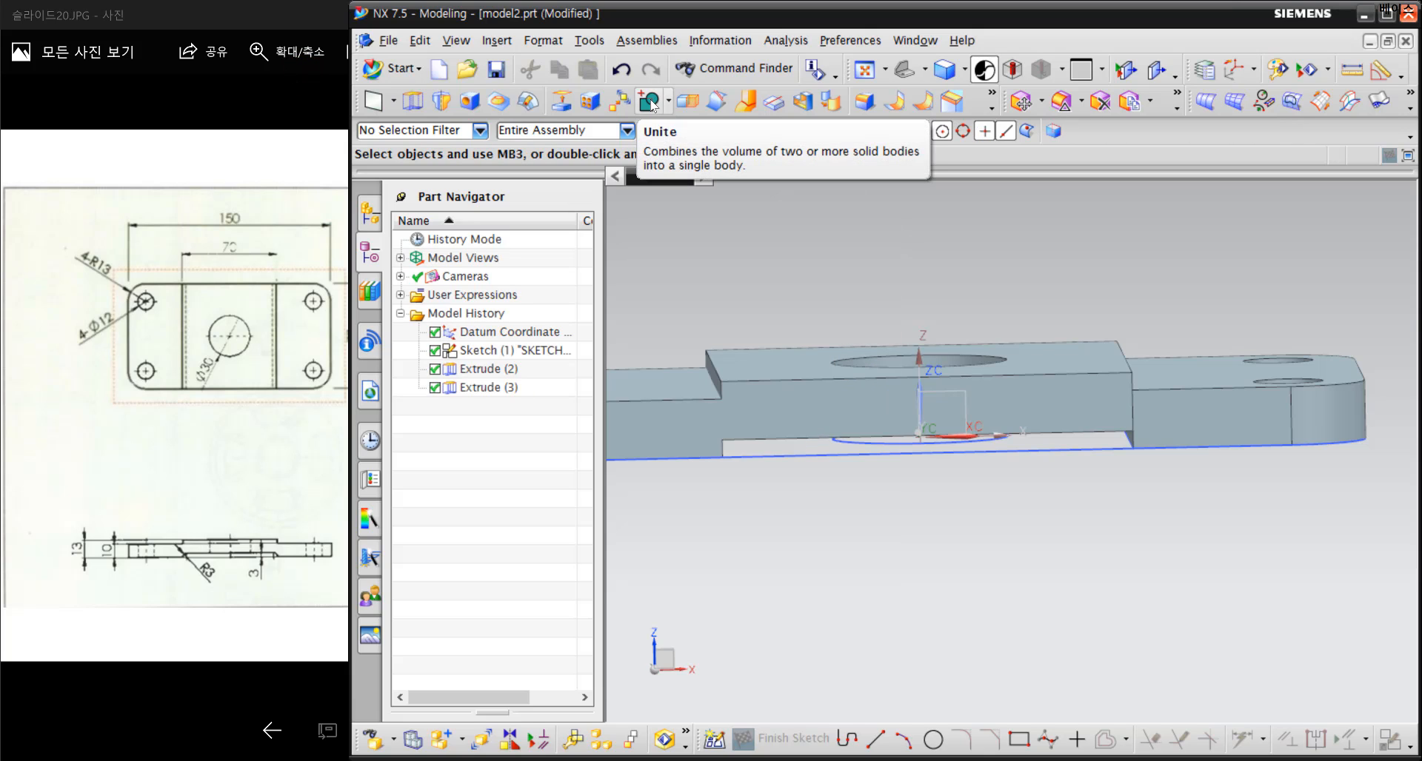
Unite the joined left and middle body with the right section body using the Unite command
{"action": "left_click", "coordinate": [668, 102]}
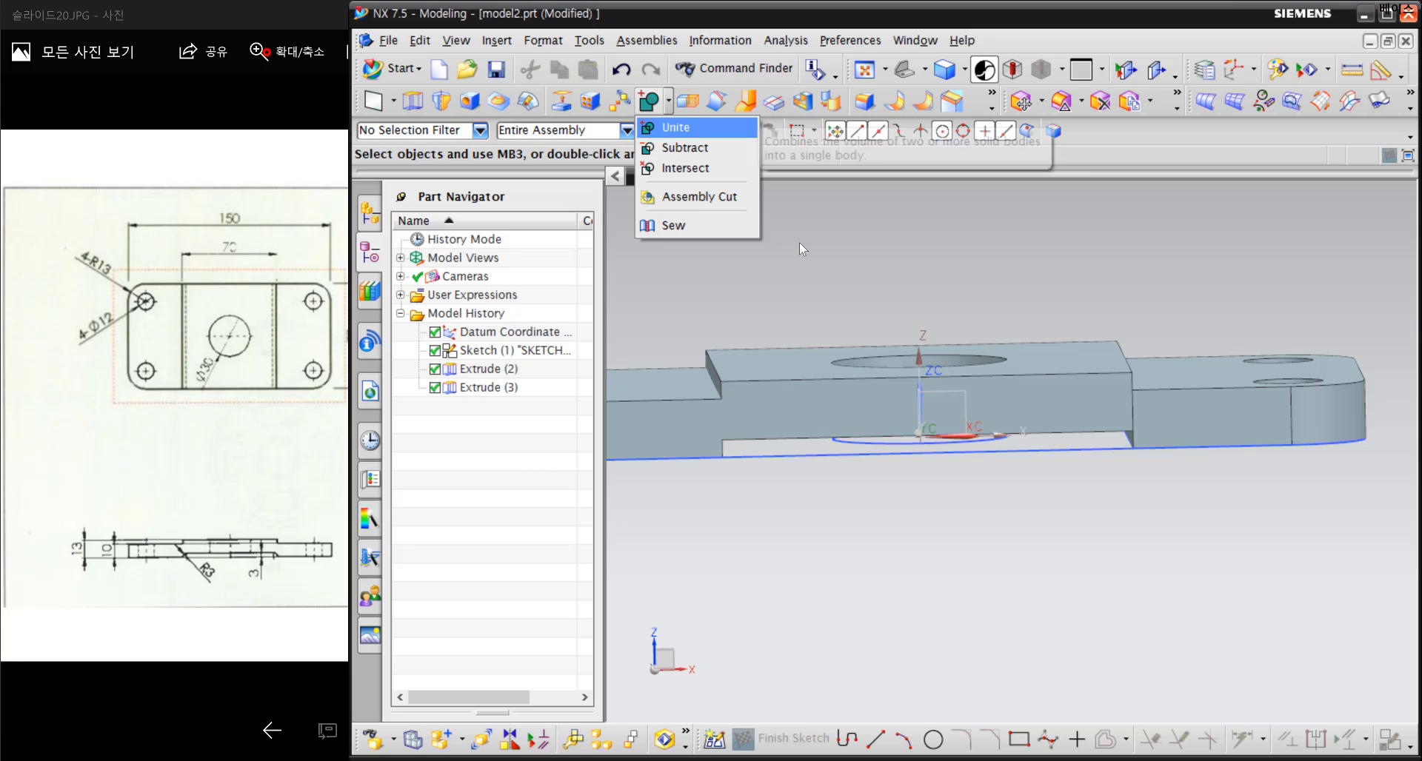
{"action": "left_click", "coordinate": [669, 134]}
{"action": "left_click", "coordinate": [713, 432]}
{"action": "left_click", "coordinate": [1240, 386]}
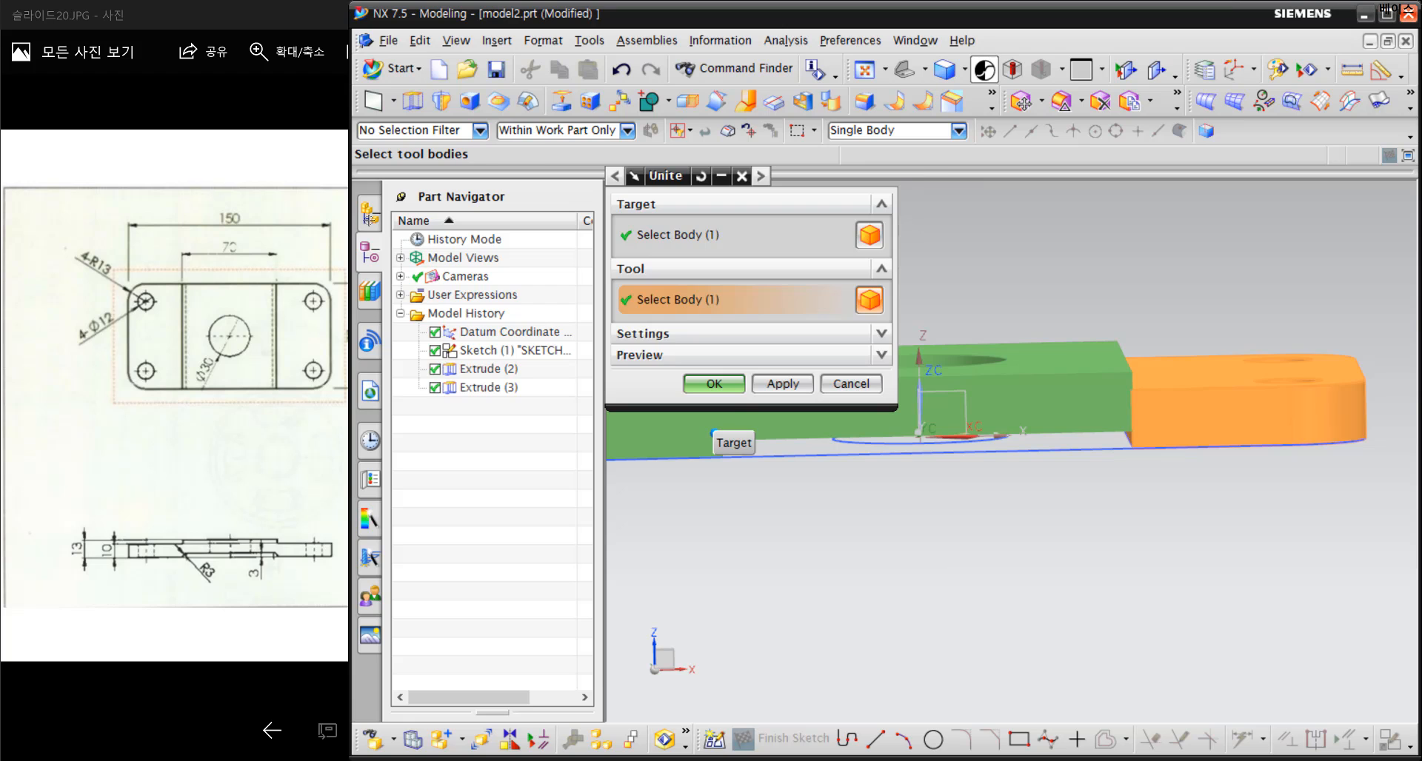
{"action": "middle_click", "coordinate": [933, 546]}
{"action": "mouse_move", "coordinate": [933, 546]}
{"action": "middle_mouse_down"}
{"action": "mouse_move", "coordinate": [901, 546]}
{"action": "mouse_move", "coordinate": [947, 533]}
{"action": "mouse_move", "coordinate": [939, 548]}
{"action": "mouse_move", "coordinate": [939, 520]}
{"action": "middle_mouse_up"}
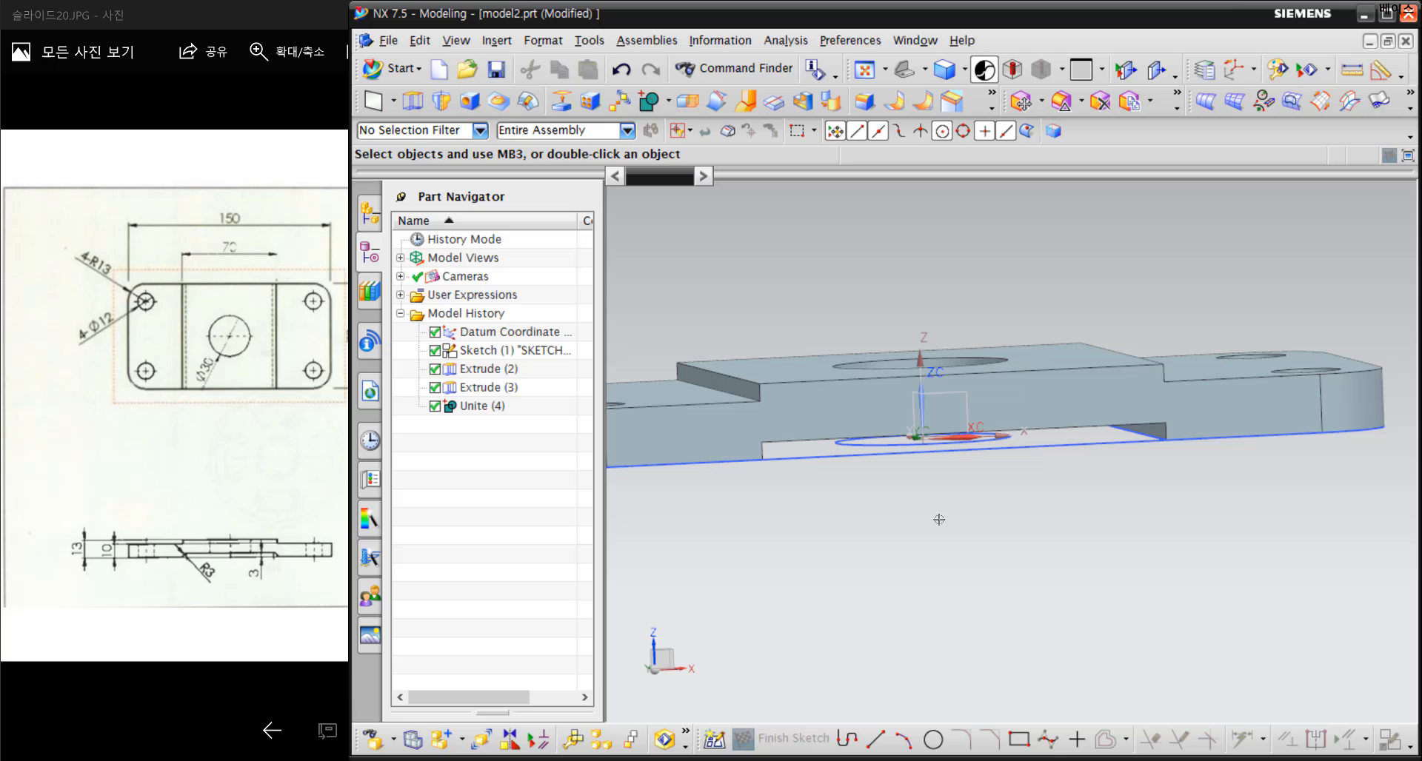
Start an Edge Blend with a 3 mm radius and select the right inner edge of the underside recess
{"action": "left_click", "coordinate": [865, 104]}
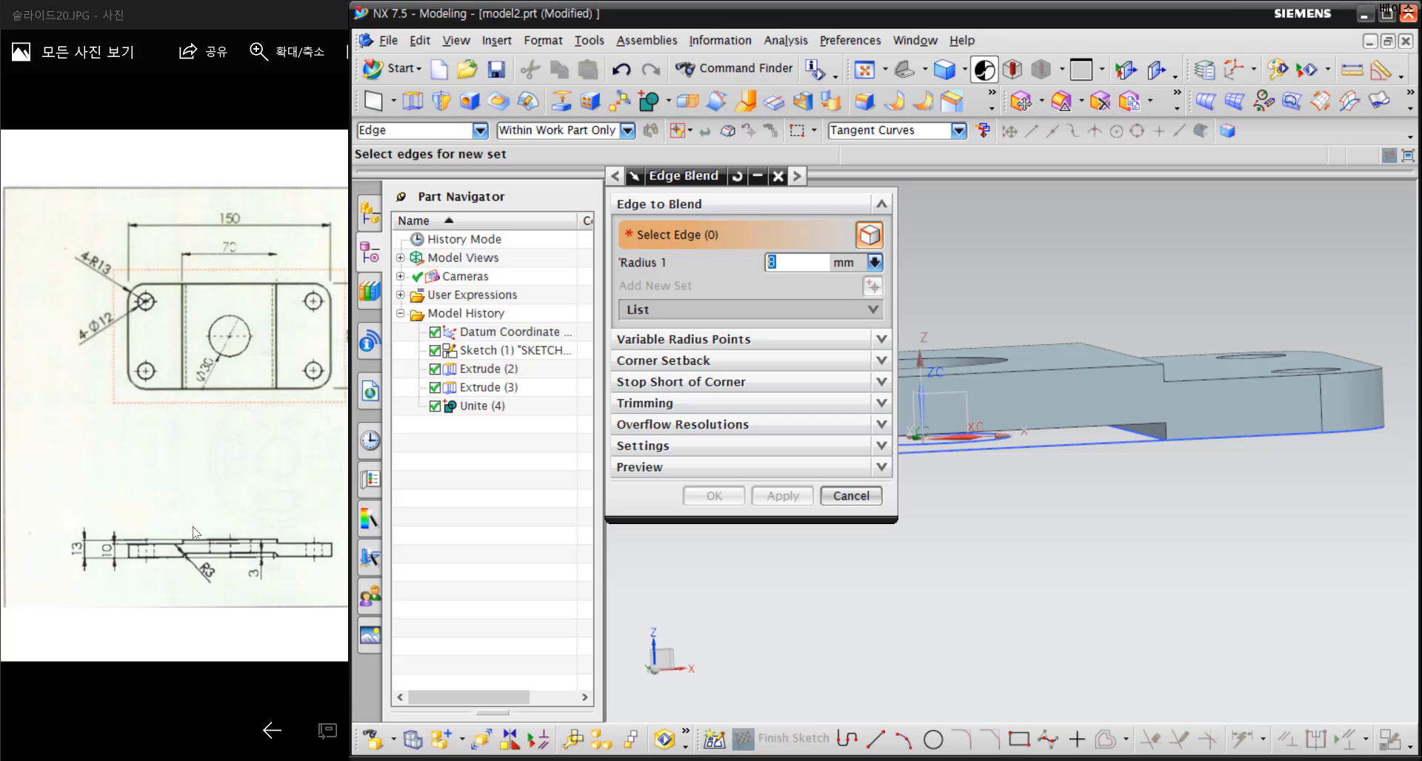
{"action": "left_click_drag", "start_coordinate": [756, 267], "coordinate": [703, 268]}
{"action": "type", "text": "3"}
{"action": "key", "text": "Return"}
{"action": "middle_click_drag", "start_coordinate": [1099, 454], "coordinate": [1141, 382]}
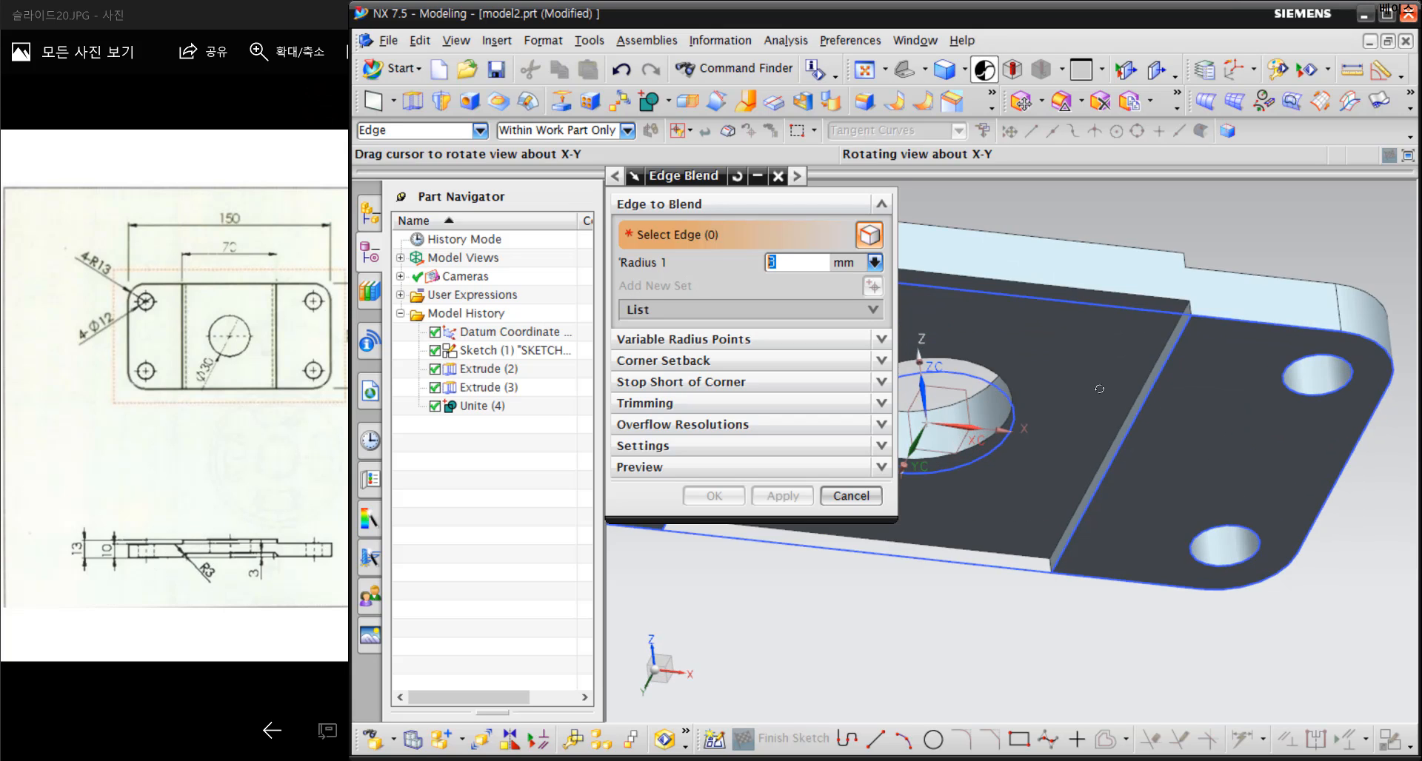
{"action": "left_click", "coordinate": [1140, 382]}
Add the left inner edge of the underside recess to the 3 mm blend and apply it
{"action": "middle_click_drag", "start_coordinate": [1045, 428], "coordinate": [1141, 489]}
{"action": "scroll", "coordinate": [1117, 415], "scroll_direction": "up", "scroll_amount": 4}
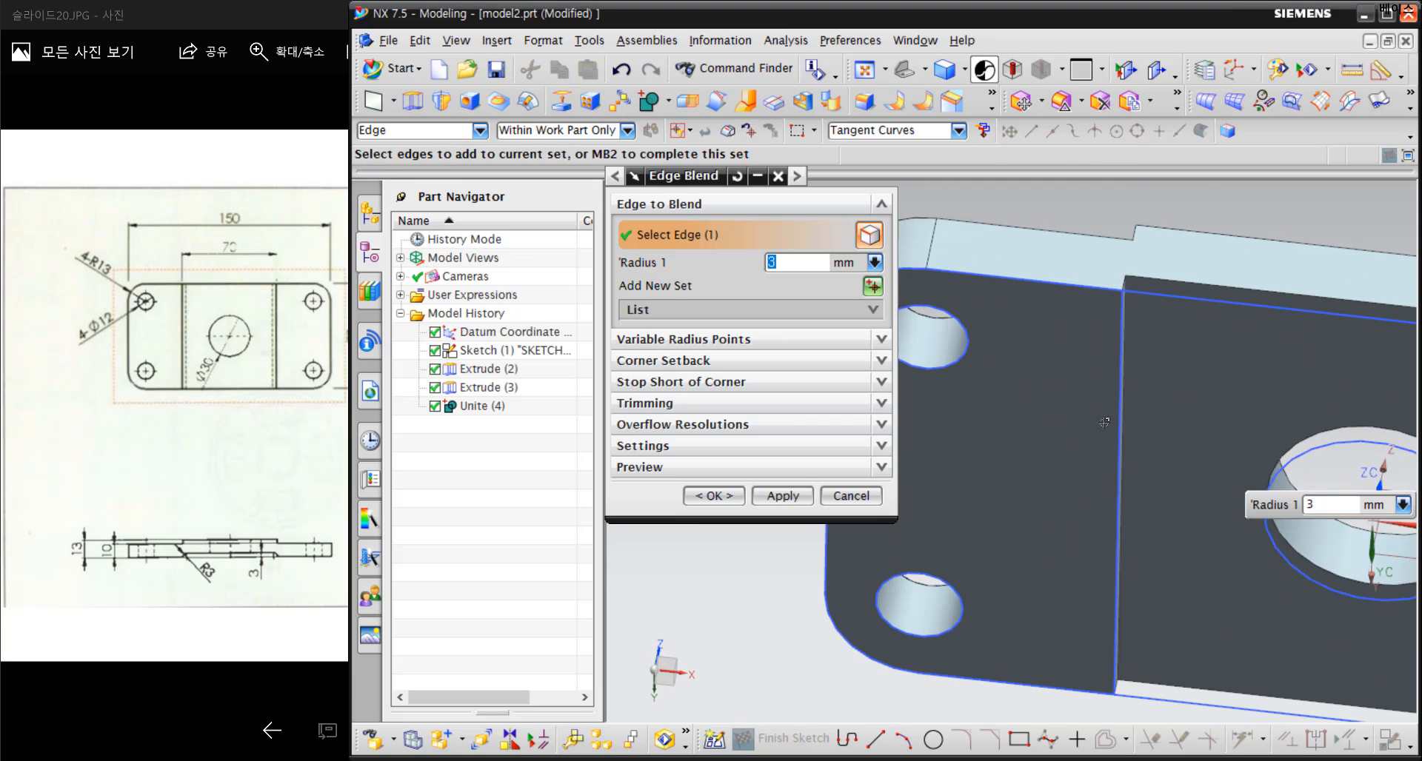
{"action": "middle_click_drag", "start_coordinate": [1118, 412], "coordinate": [1111, 412]}
{"action": "left_click", "coordinate": [1114, 467]}
{"action": "middle_click_drag", "start_coordinate": [1115, 467], "coordinate": [1030, 456]}
{"action": "scroll", "coordinate": [1176, 478], "scroll_direction": "down", "scroll_amount": 3}
{"action": "key", "text": "ctrl+alt+f"}
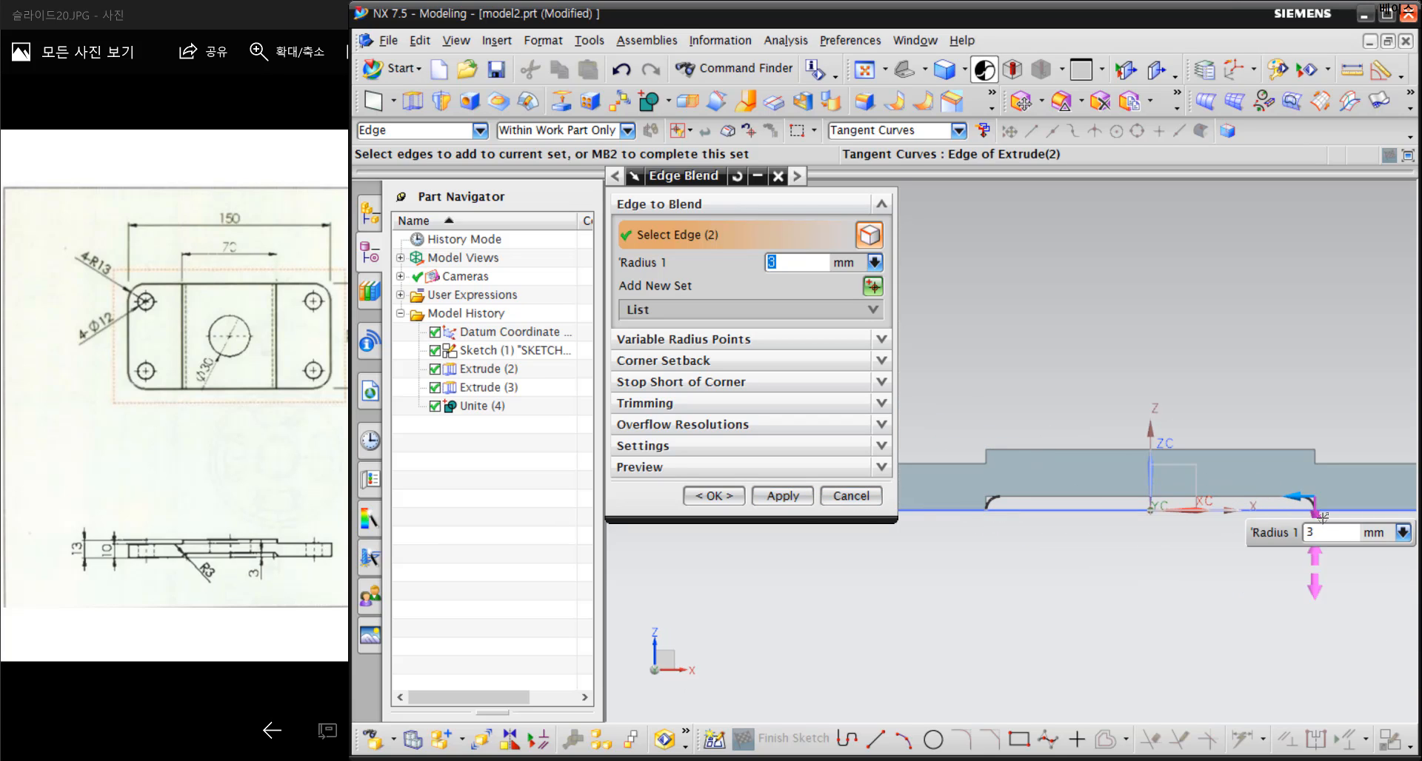
{"action": "left_click", "coordinate": [777, 495]}
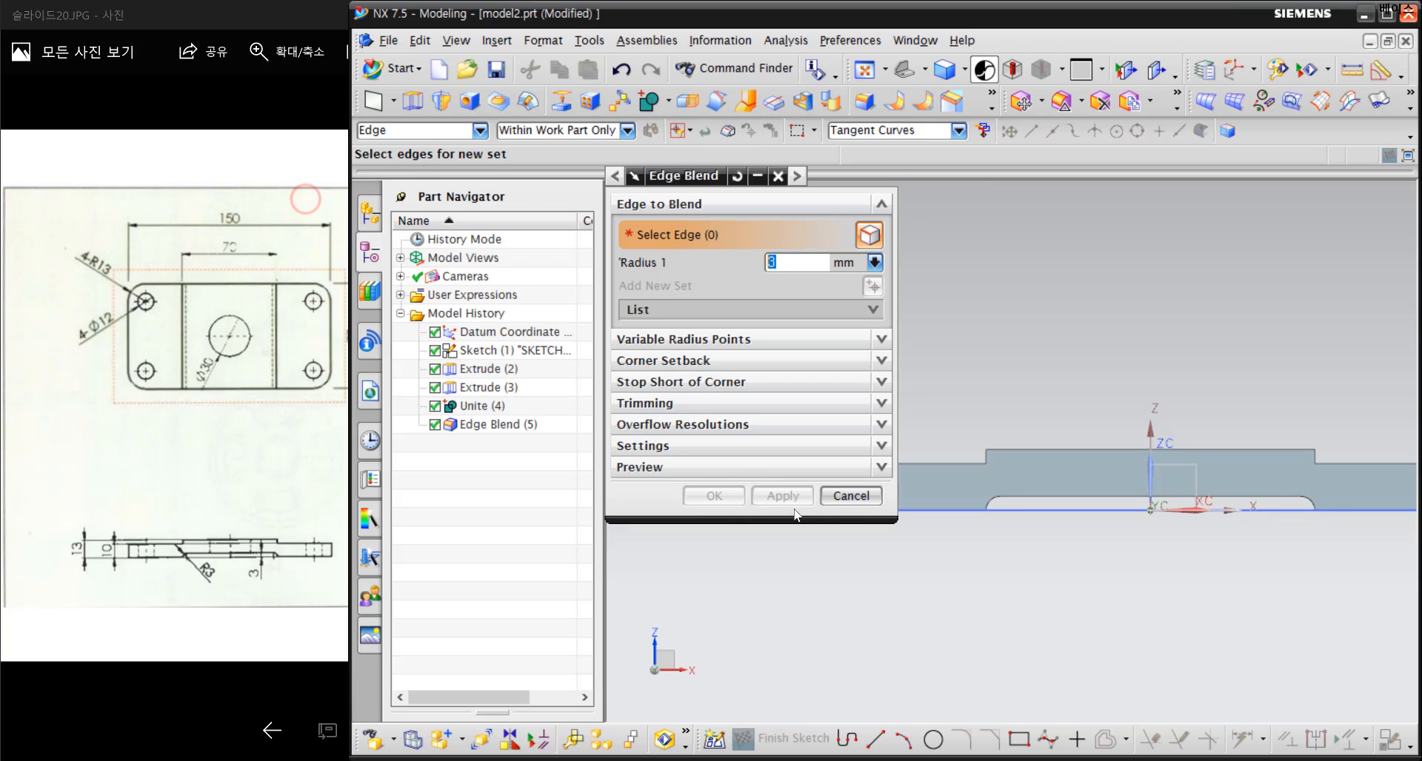
{"action": "left_click", "coordinate": [850, 495]}
Save the part as BASE in the D:\CASTER2 folder
{"action": "mouse_move", "coordinate": [1221, 575]}
{"action": "middle_mouse_down"}
{"action": "mouse_move", "coordinate": [1178, 587]}
{"action": "mouse_move", "coordinate": [1221, 605]}
{"action": "middle_mouse_up"}
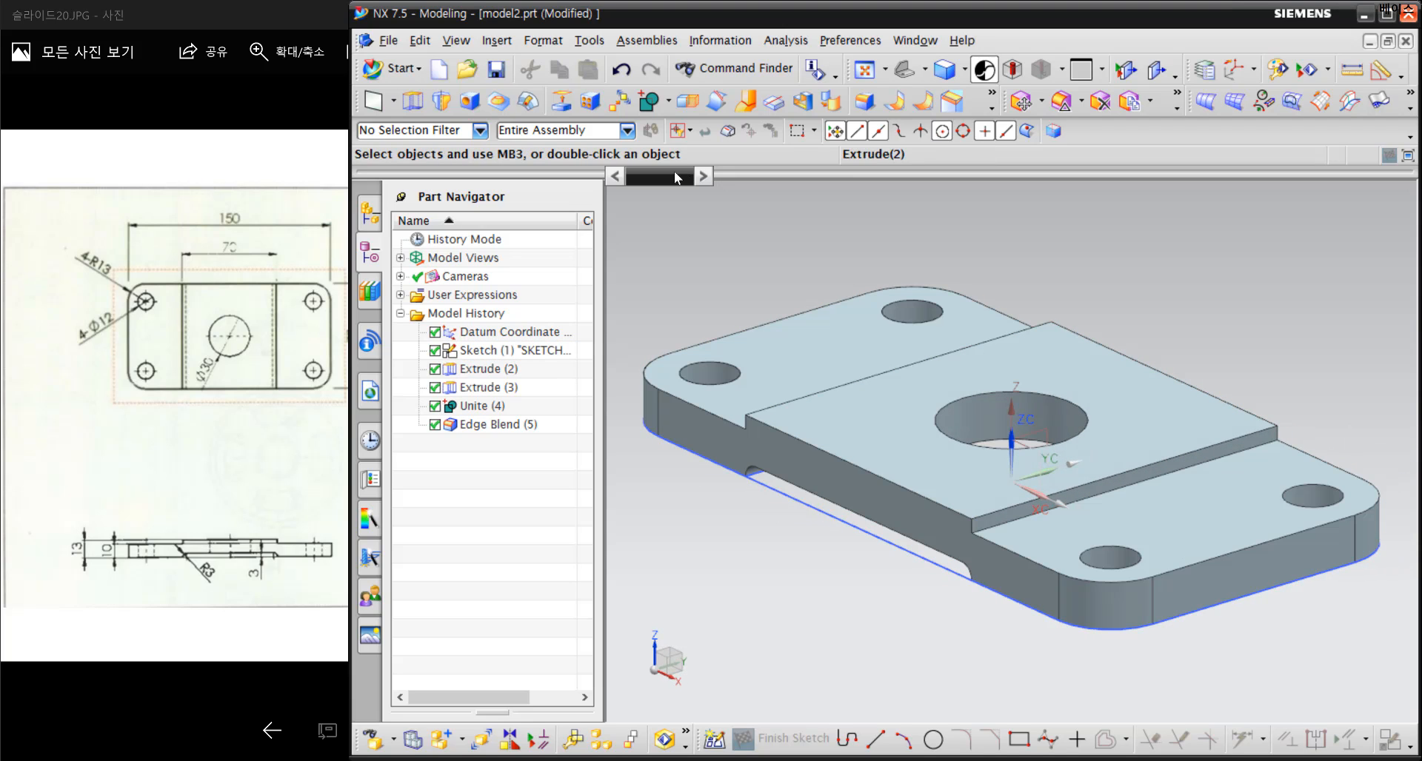
{"action": "left_click", "coordinate": [499, 80]}
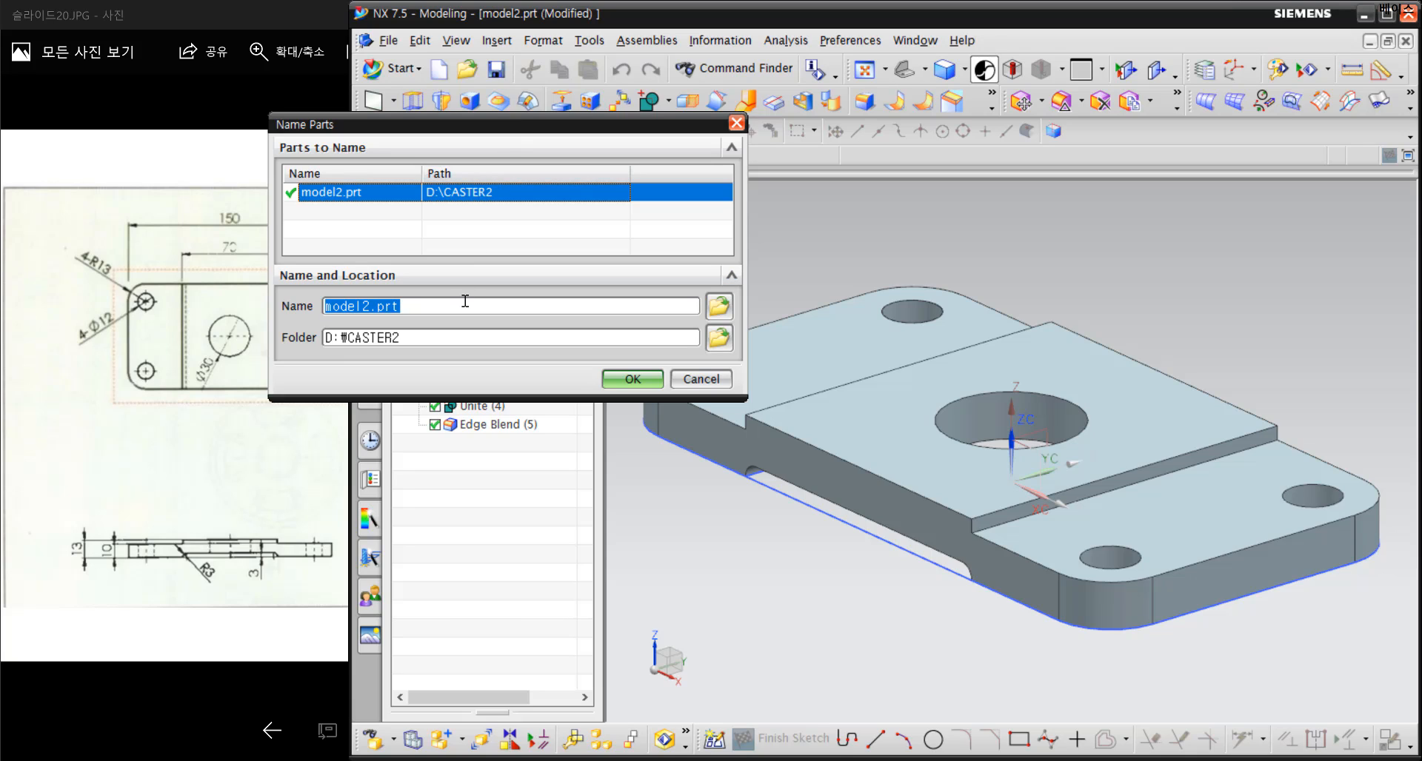
{"action": "type", "text": "BASE"}
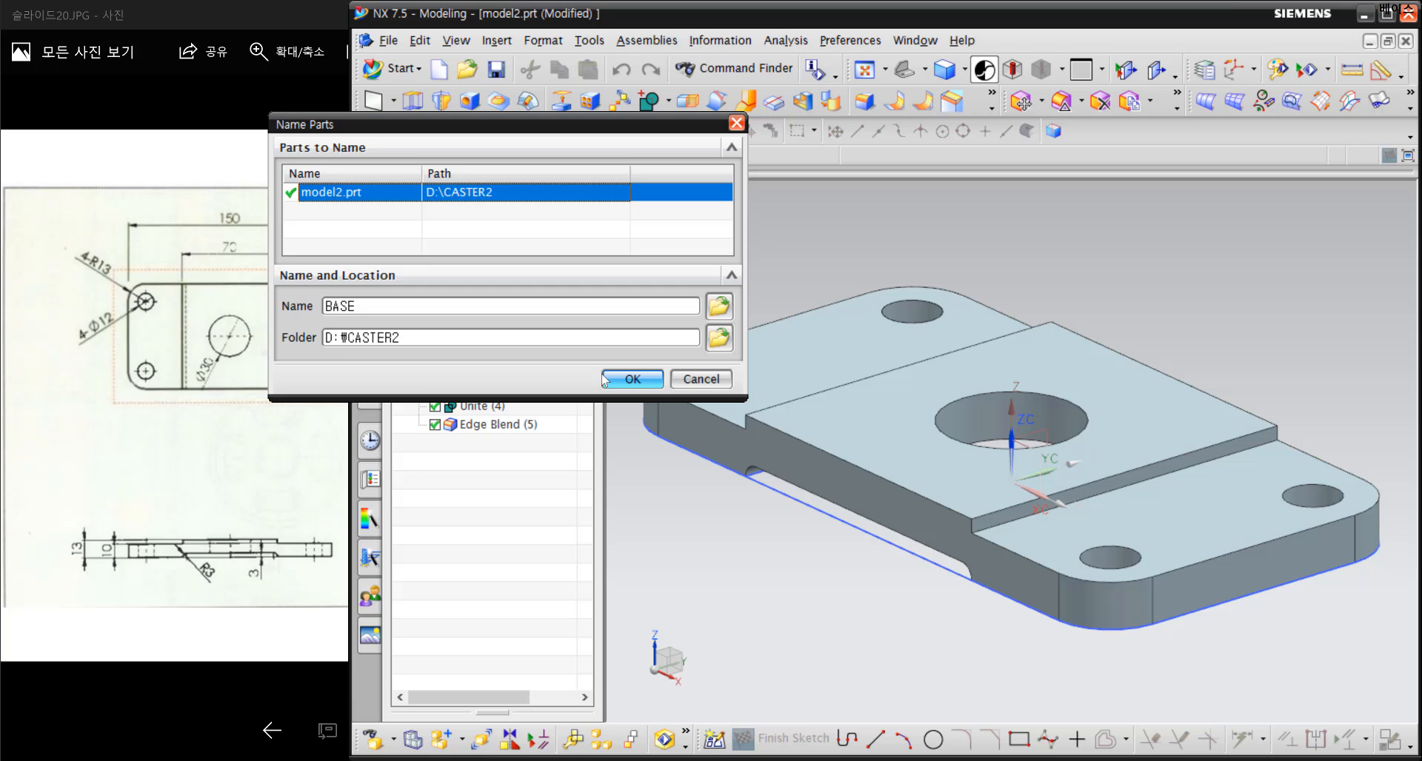
{"action": "left_click", "coordinate": [603, 380]}
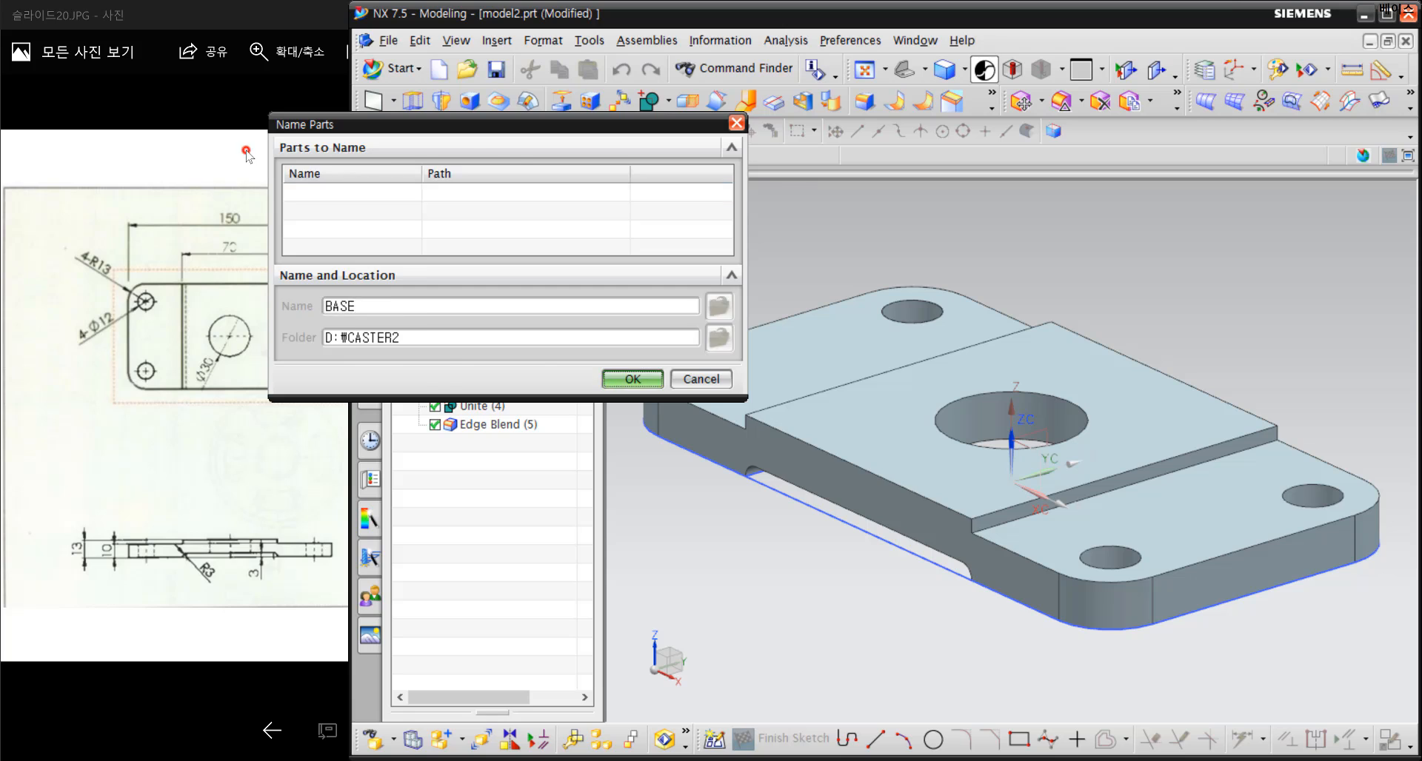